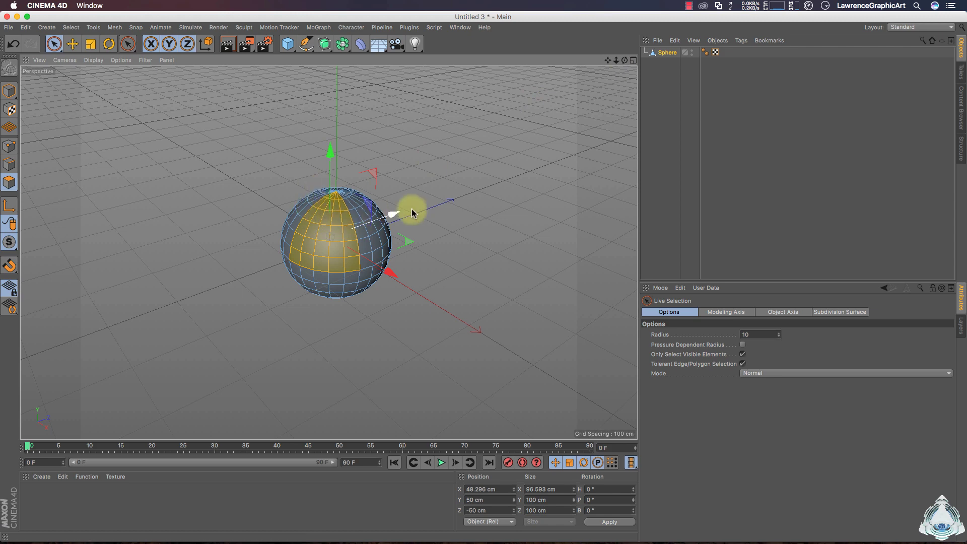
Step: Split the selected sphere polygons into a separate object and delete the original sphere
left_click(667, 53)
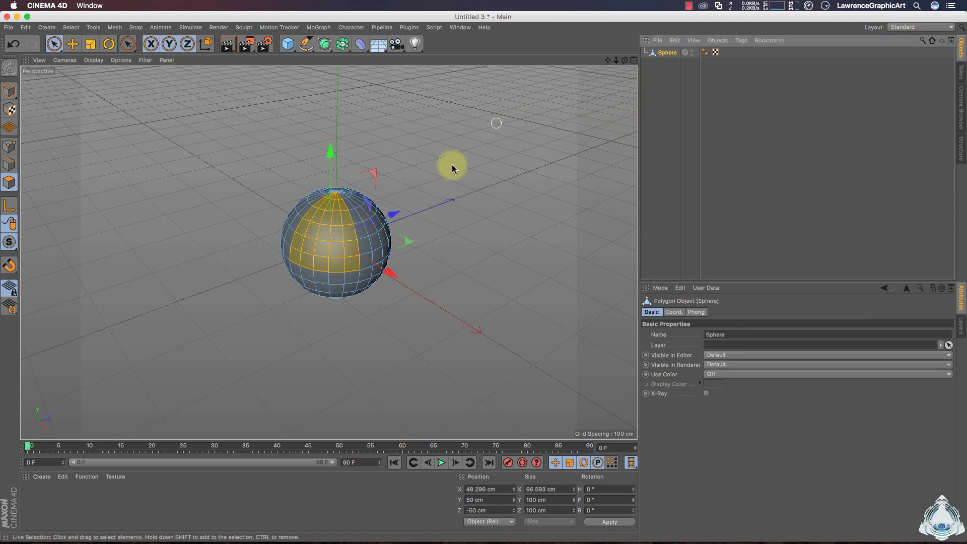
right_click(322, 209)
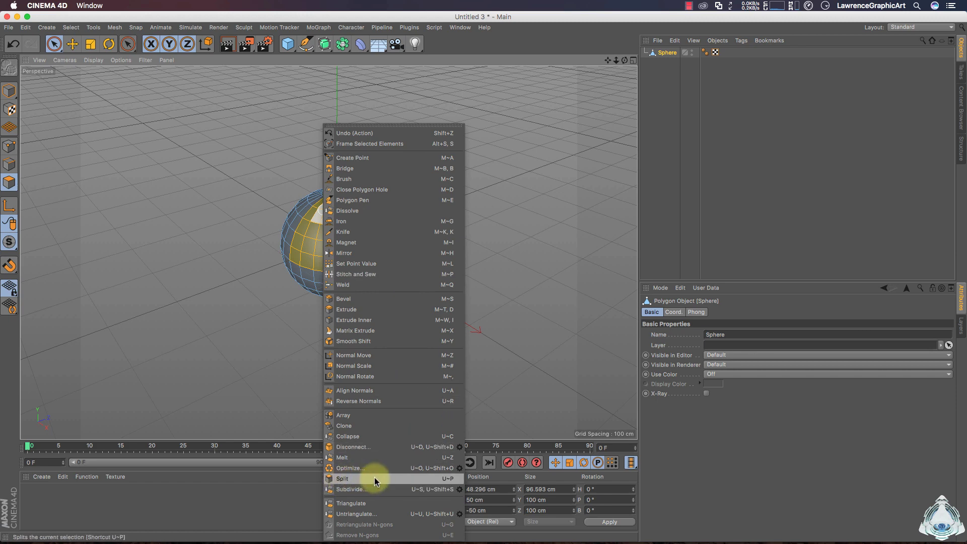
left_click(395, 479)
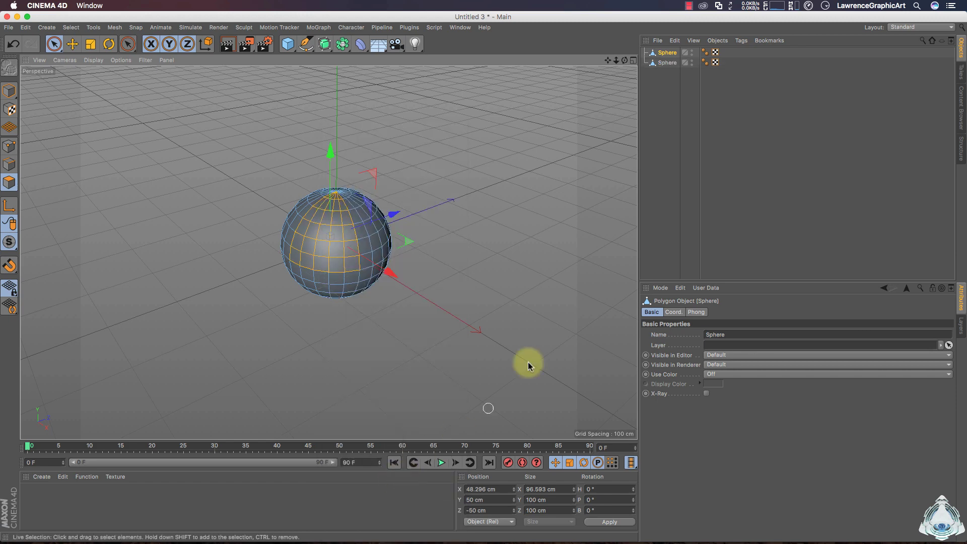
key("Delete")
left_click(674, 54)
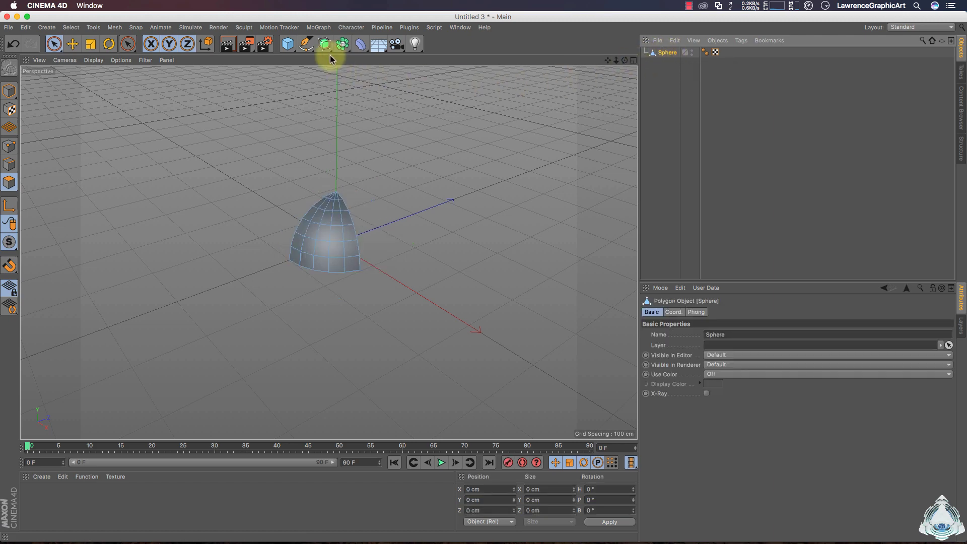
Step: Add a Subdivision Surface and make the split-off Sphere segment its child
left_click_drag(324, 44, 380, 57)
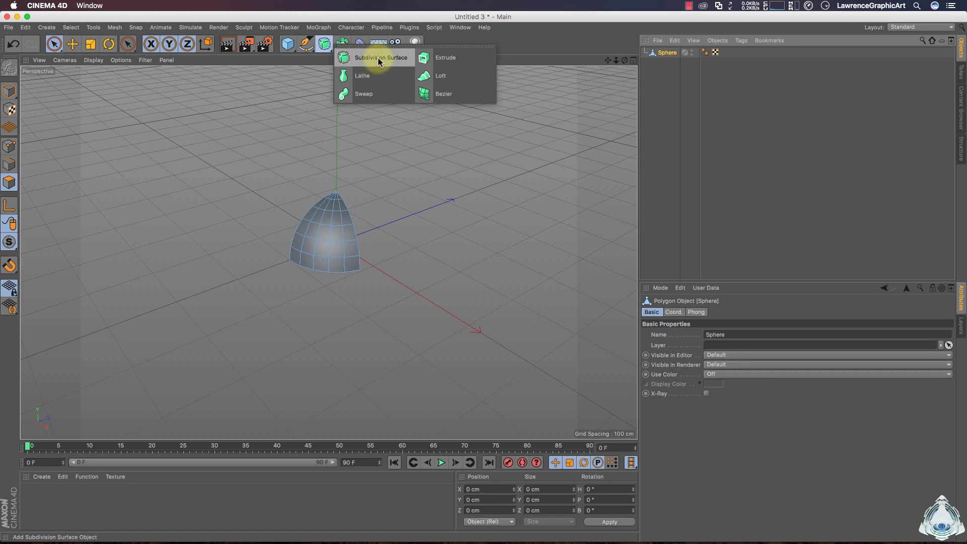
left_click(379, 60)
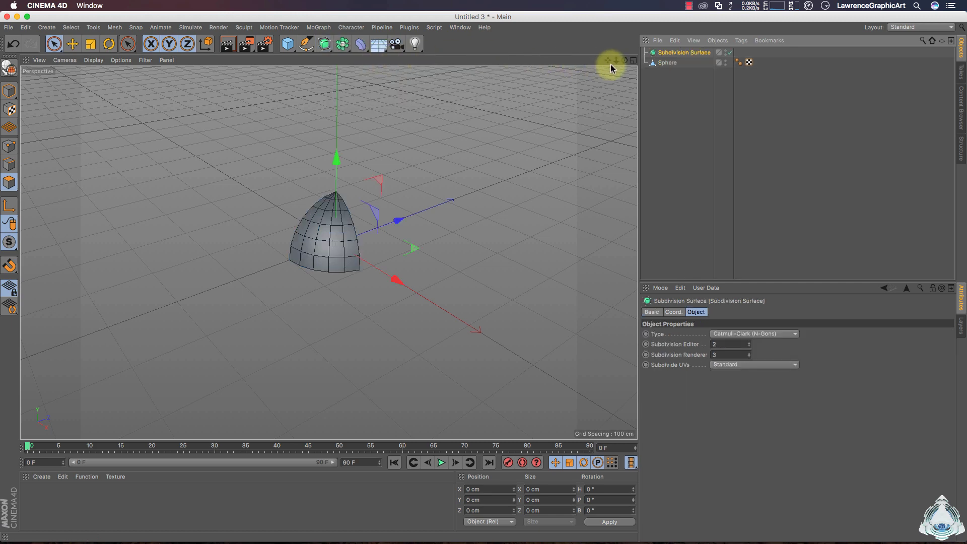
left_click_drag(672, 53, 673, 55)
left_click(672, 53)
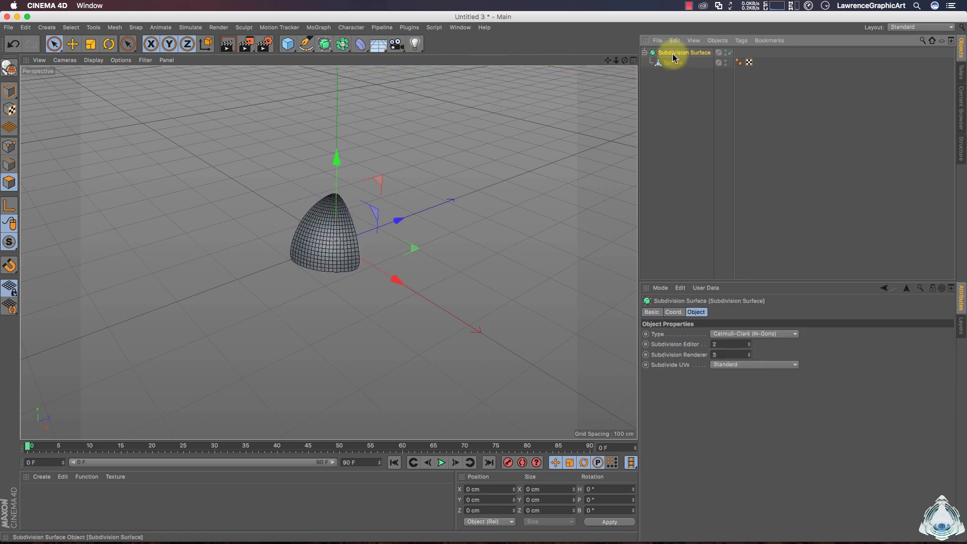
left_click(681, 95)
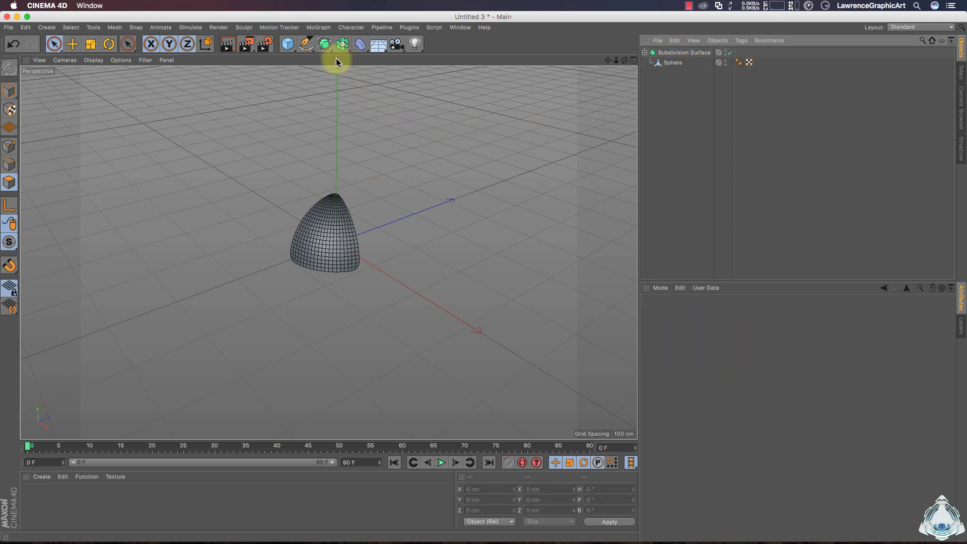
Step: Add a MoGraph Cloner and a MoInstance, and make the MoInstance a child of the Cloner
left_click(317, 28)
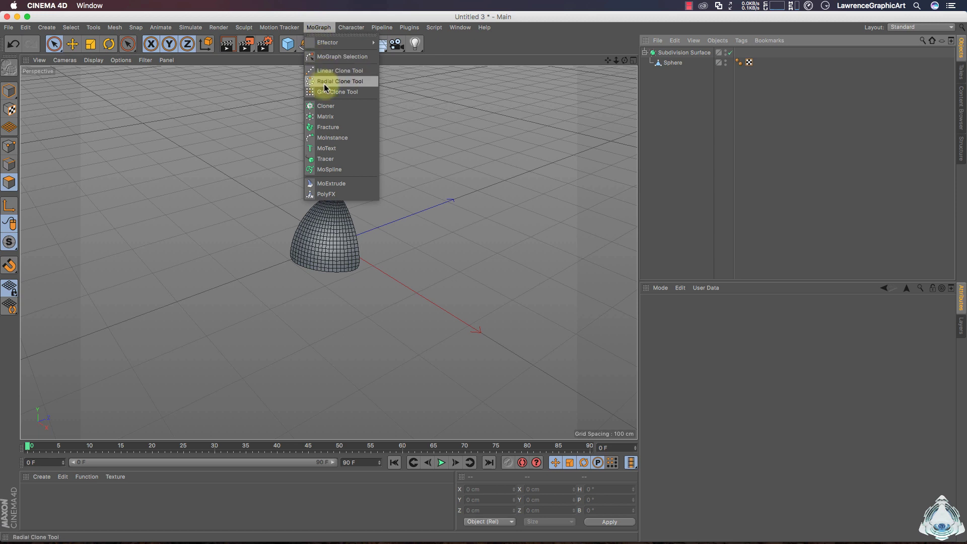
left_click(334, 107)
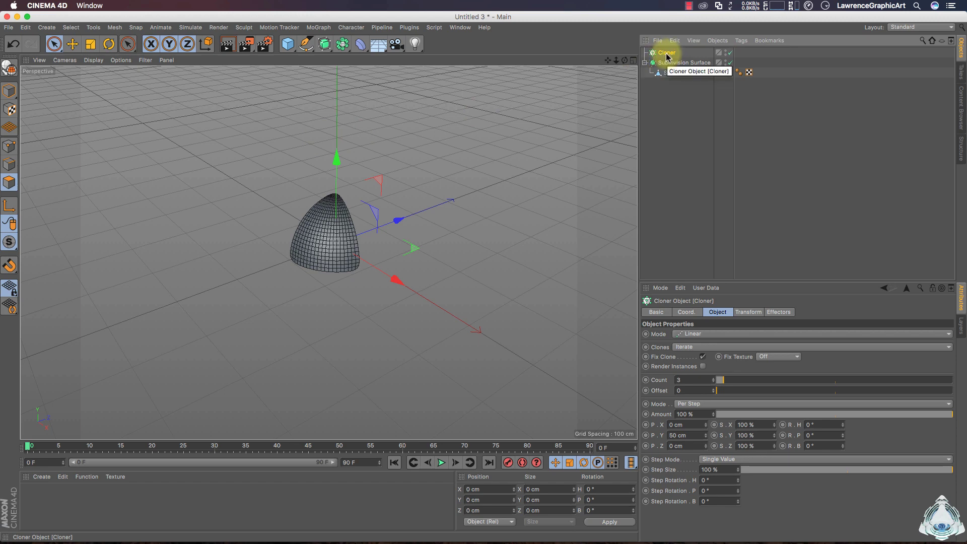
left_click(319, 29)
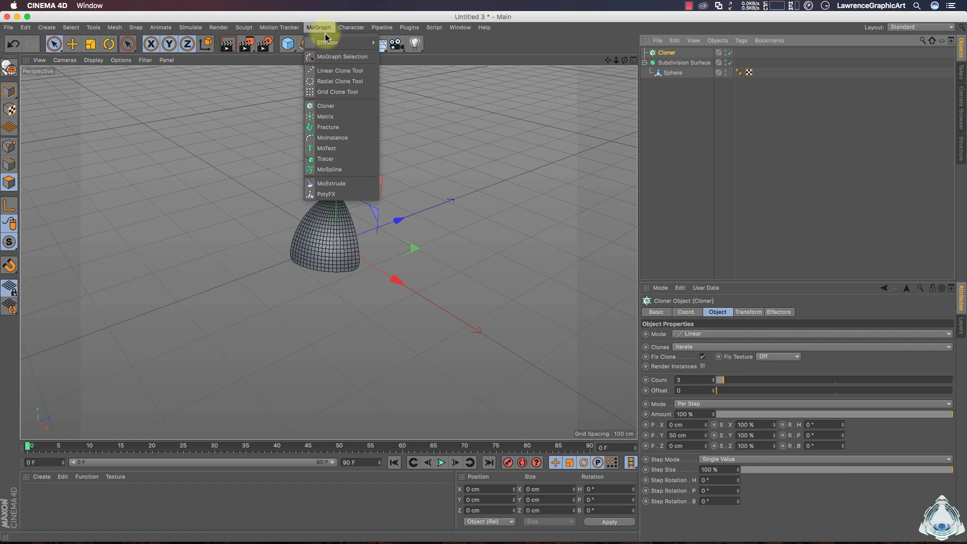
left_click(348, 138)
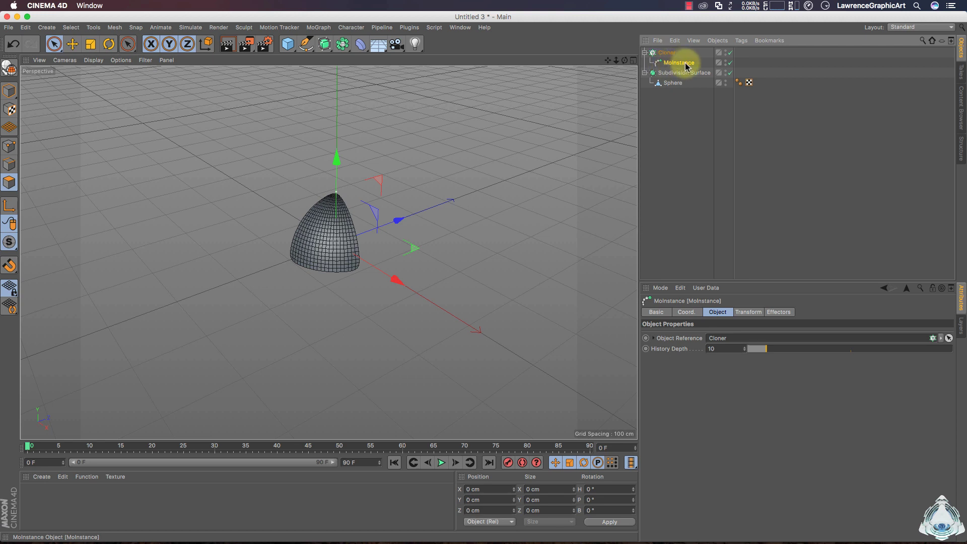
Step: Set the MoInstance's Object Reference to the Subdivision Surface, and move the original Subdivision Surface far down along the Y axis
left_click(645, 72)
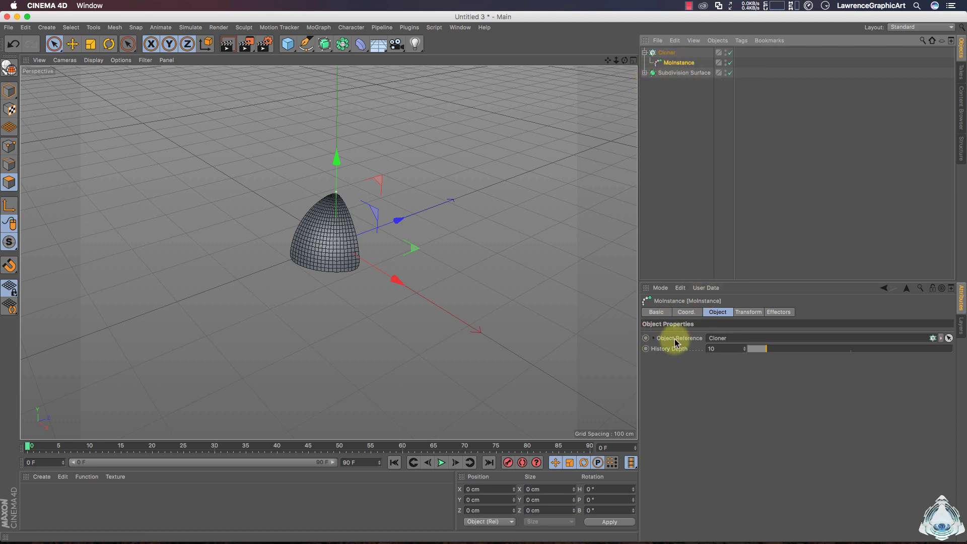
left_click_drag(671, 76, 850, 249)
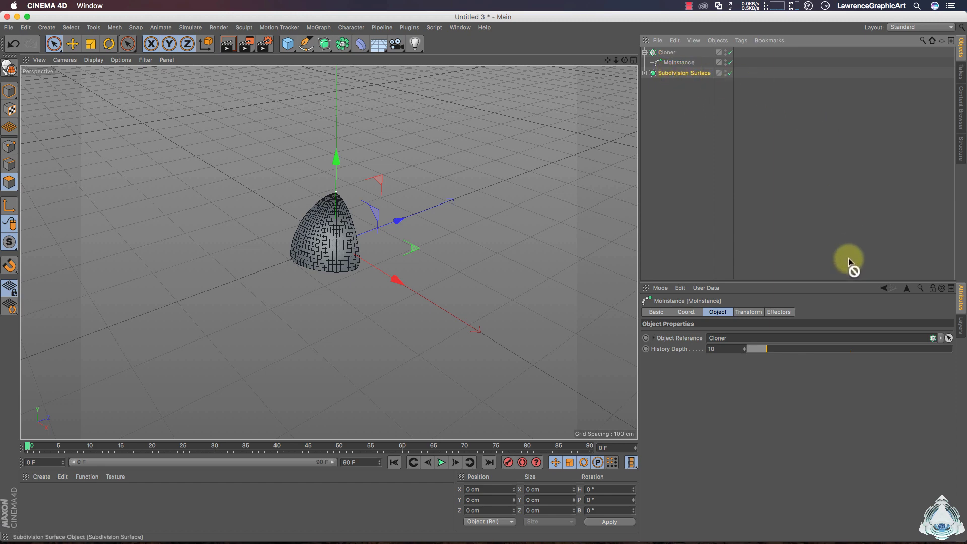
left_click_drag(775, 318, 745, 335)
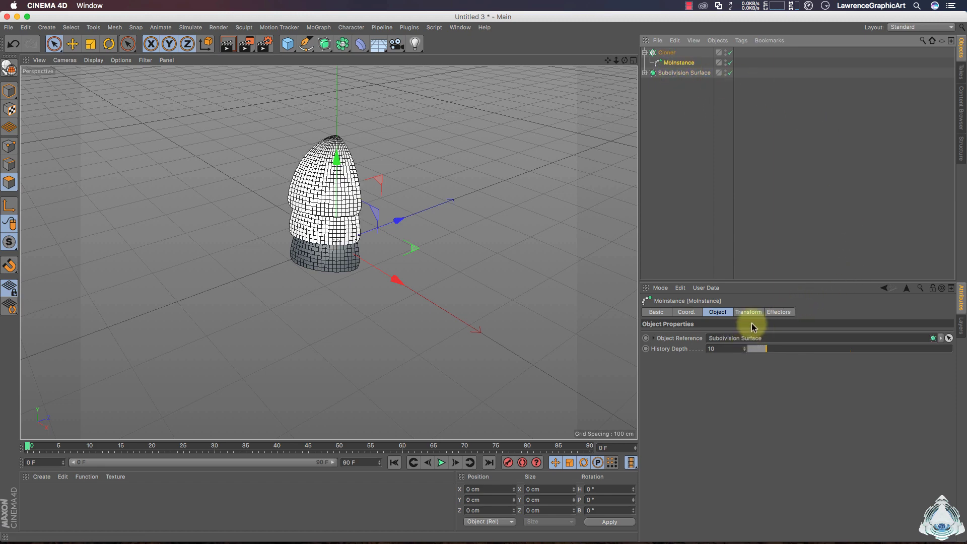
left_click(684, 74)
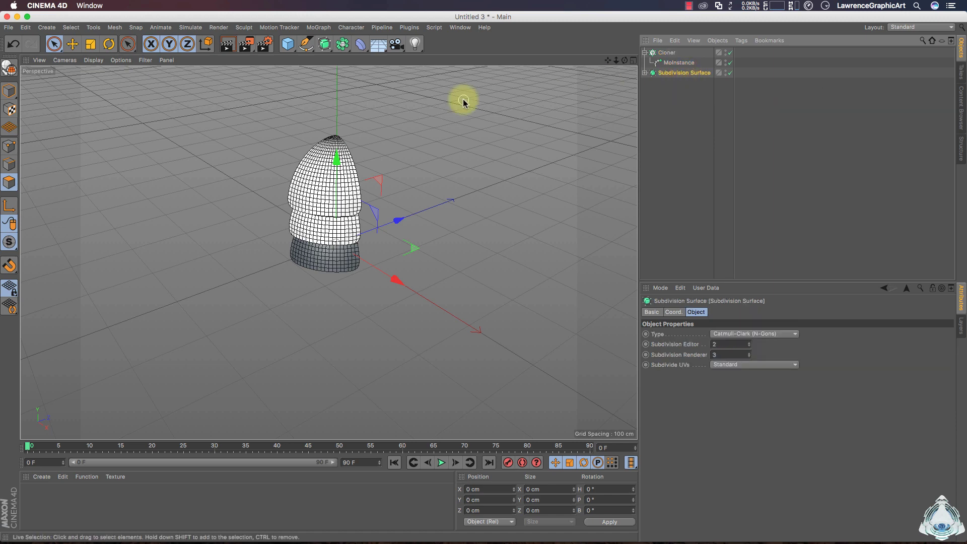
mouse_move(336, 161)
left_mouse_down()
mouse_move(324, 309)
mouse_move(330, 433)
left_mouse_up()
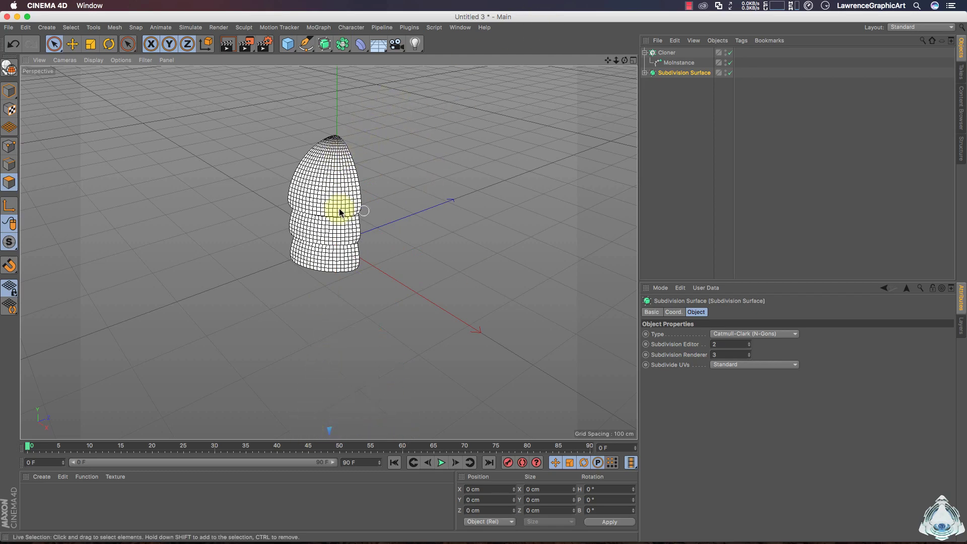
Step: Set the MoInstance's History Depth to 40
left_click(673, 63)
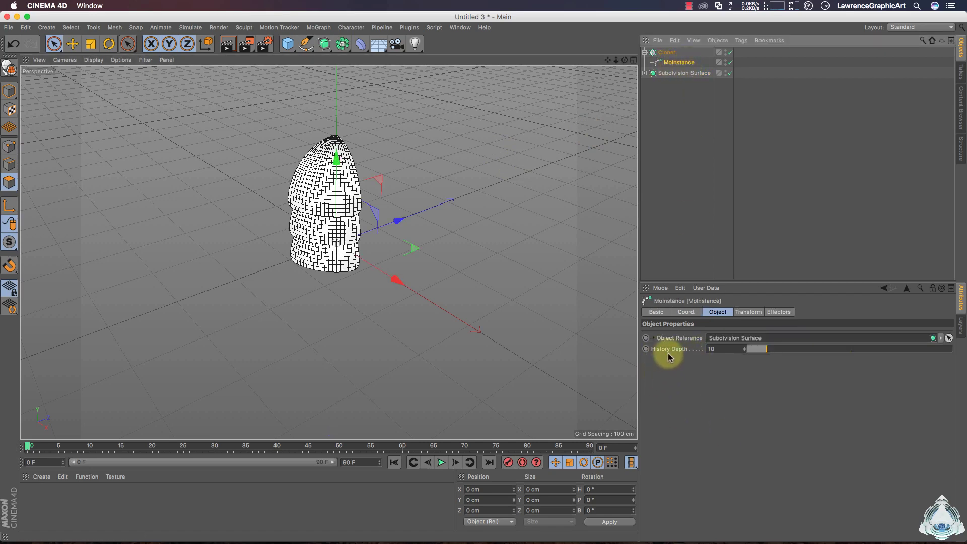
double_click(717, 349)
type("4")
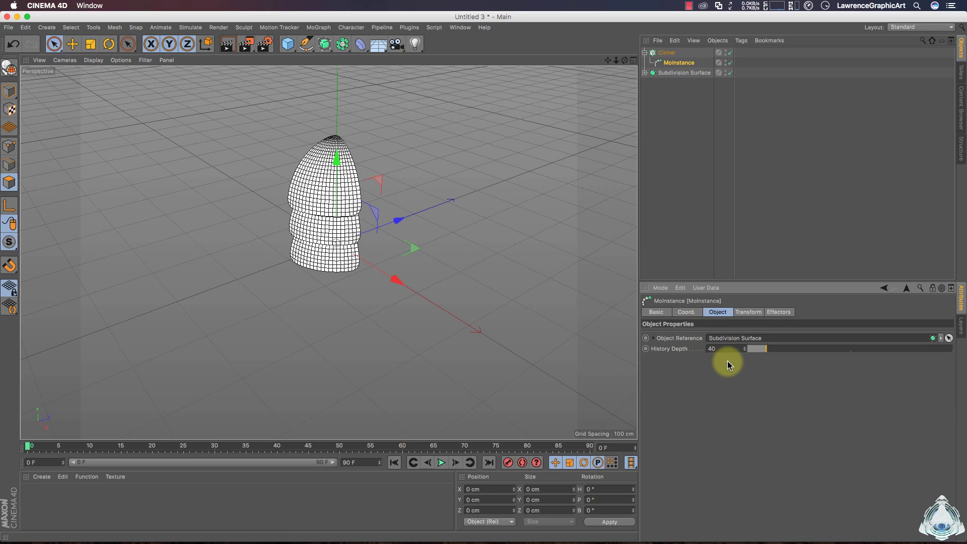
type("0")
key("Return")
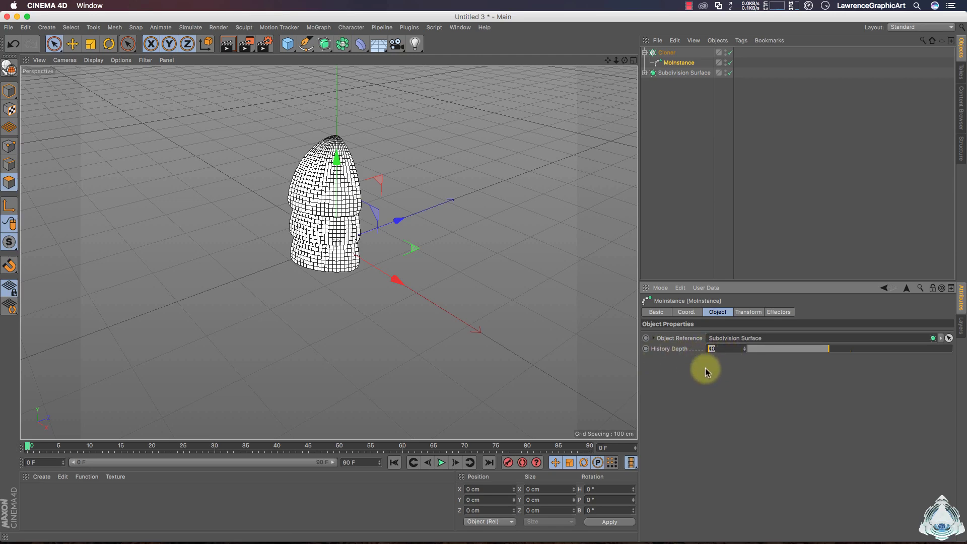
Step: Switch the Cloner to Radial mode and set its radius to 200 cm
left_click(667, 53)
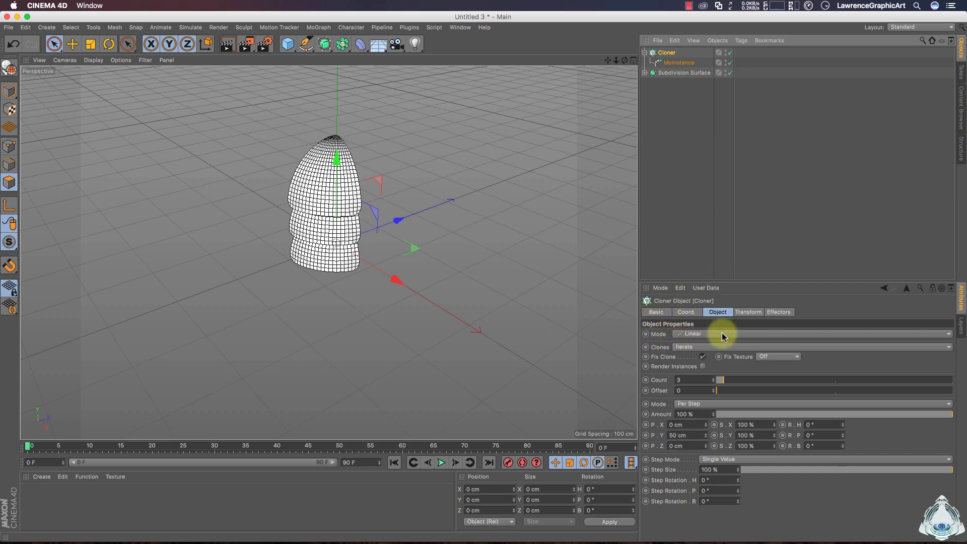
left_click(739, 334)
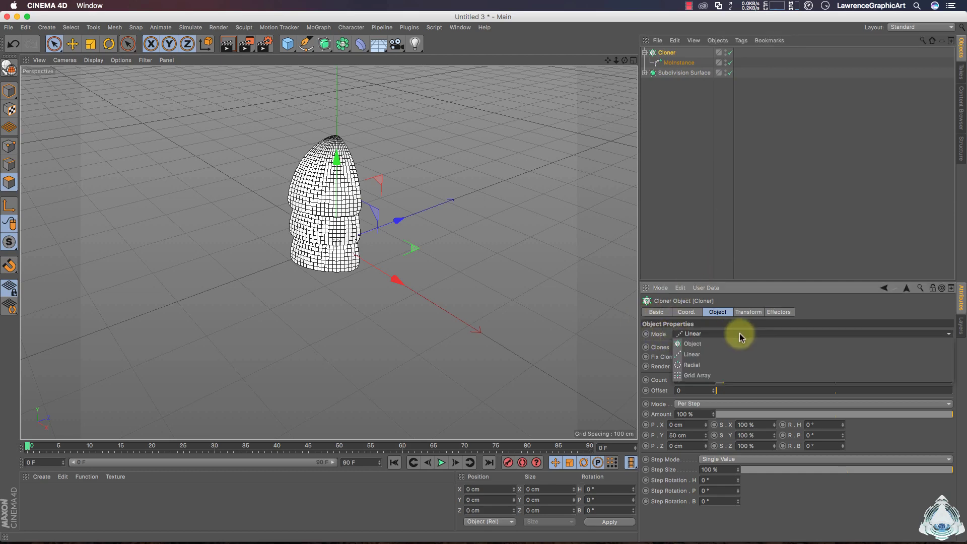
left_click(721, 365)
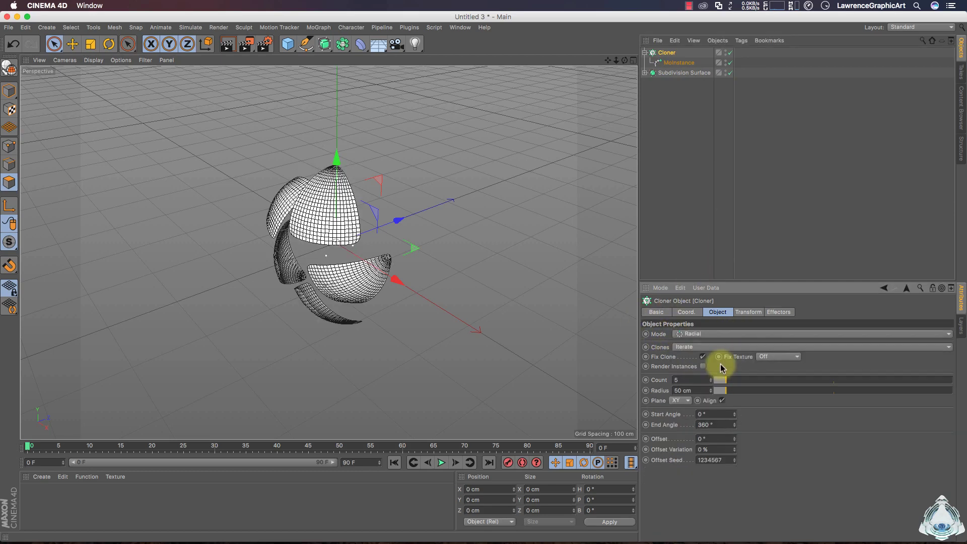
double_click(688, 380)
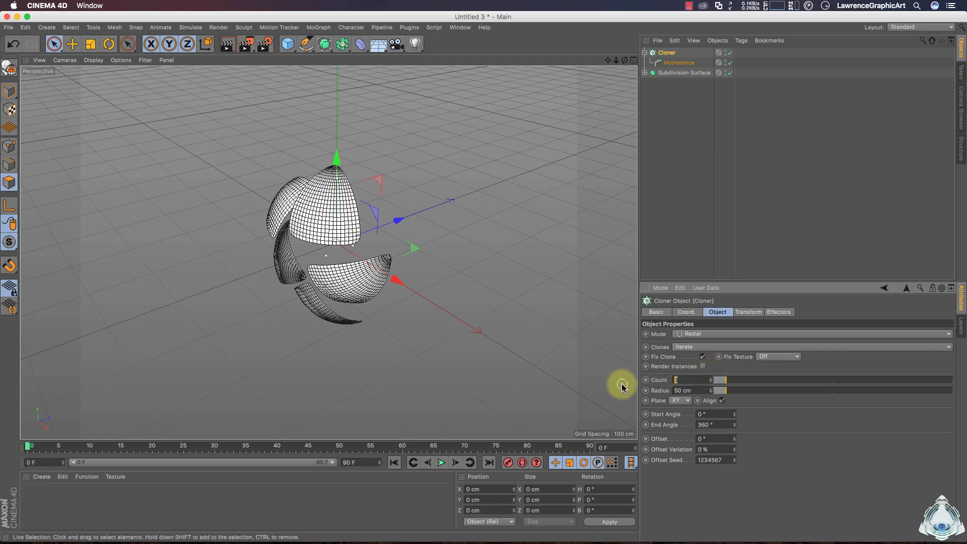
double_click(699, 390)
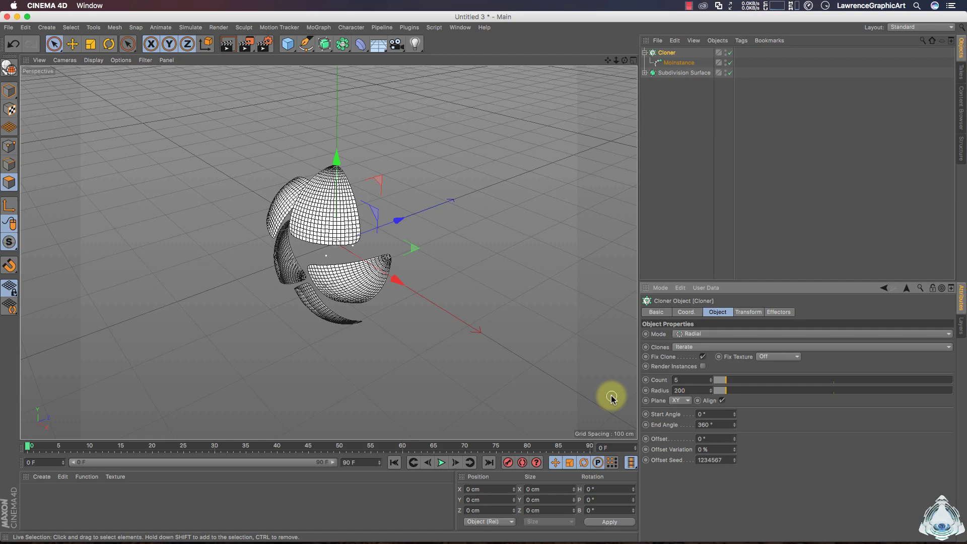
key("Return")
Step: Set the Cloner's R.B transform rotation to 200° to turn the radial clones
mouse_move(624, 60)
left_mouse_down()
mouse_move(621, 51)
mouse_move(617, 64)
mouse_move(604, 59)
mouse_move(628, 60)
left_mouse_up()
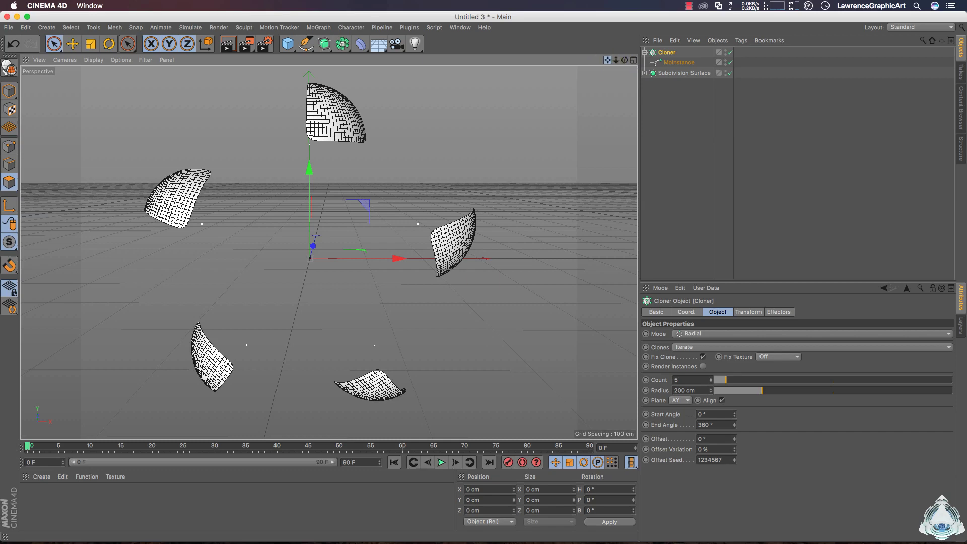
left_click_drag(629, 60, 624, 61)
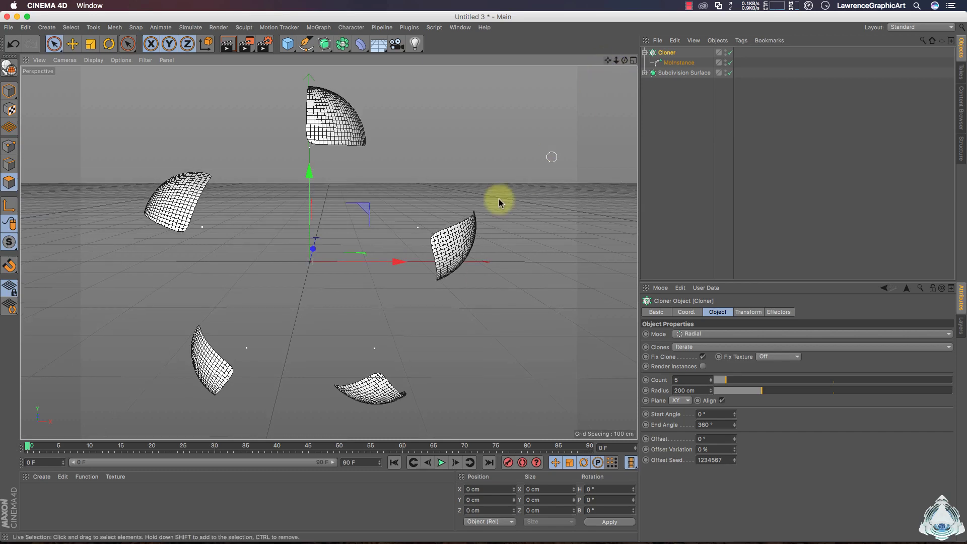
left_click(750, 314)
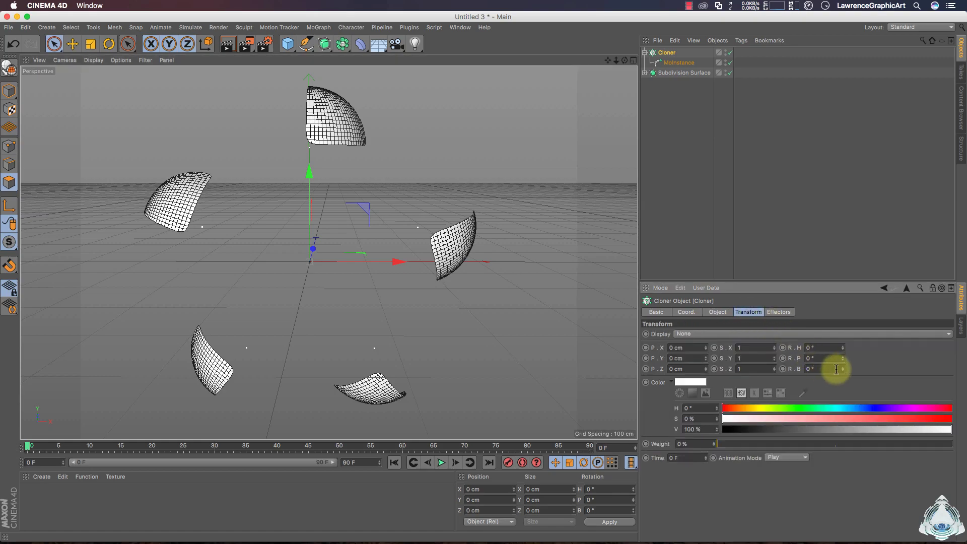
left_click_drag(843, 370, 923, 370)
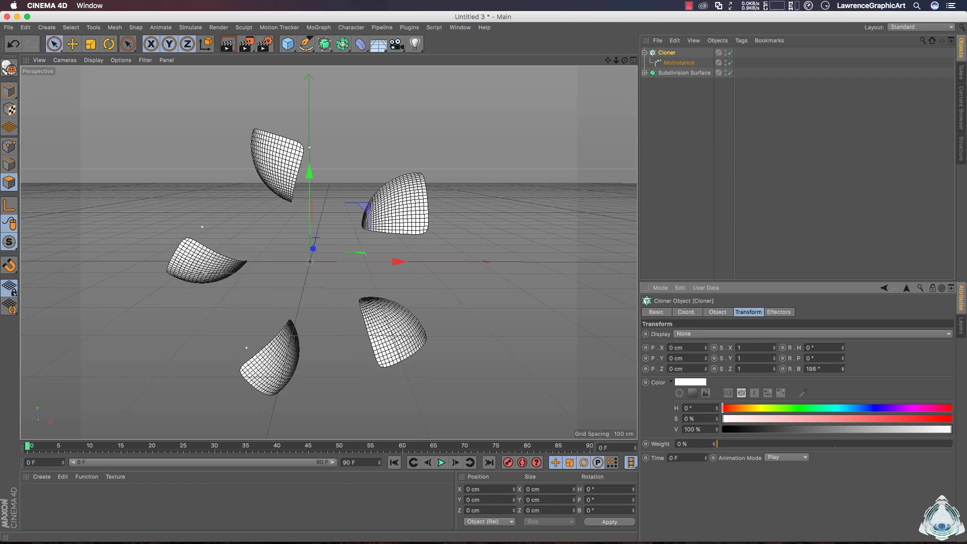
left_click_drag(831, 369, 745, 368)
type("200")
key("Return")
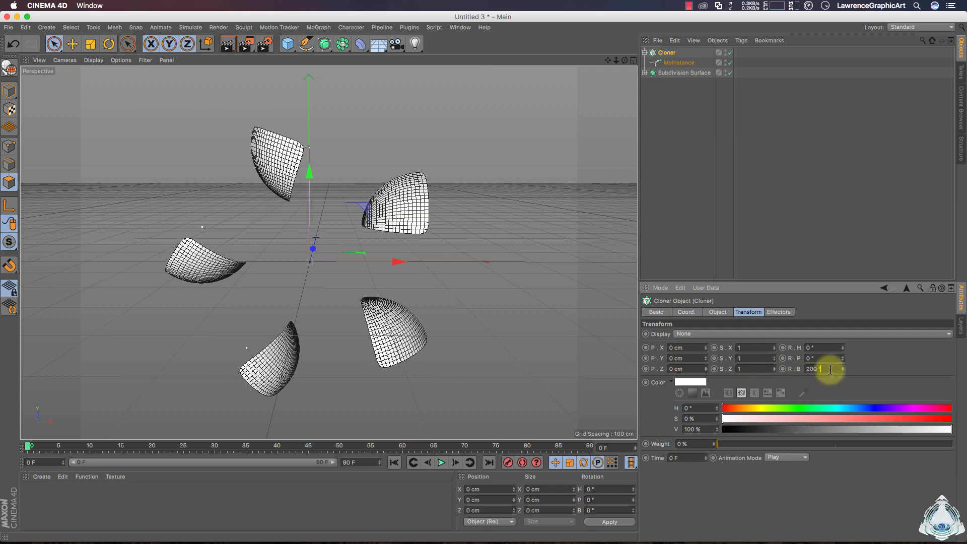
Step: Review the clone arrangement along with the Cloner's R.B rotation, radius and count settings
left_click(625, 60)
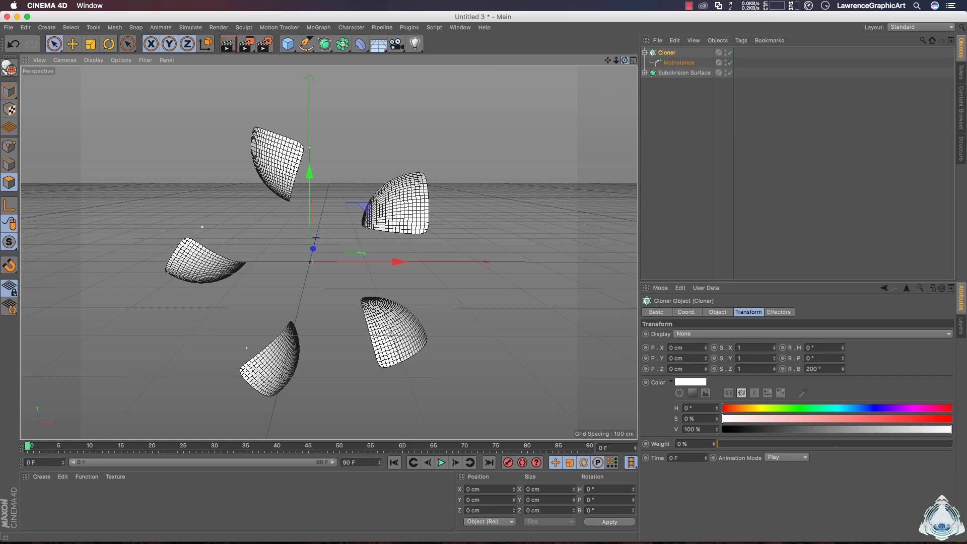
left_click_drag(625, 60, 630, 61)
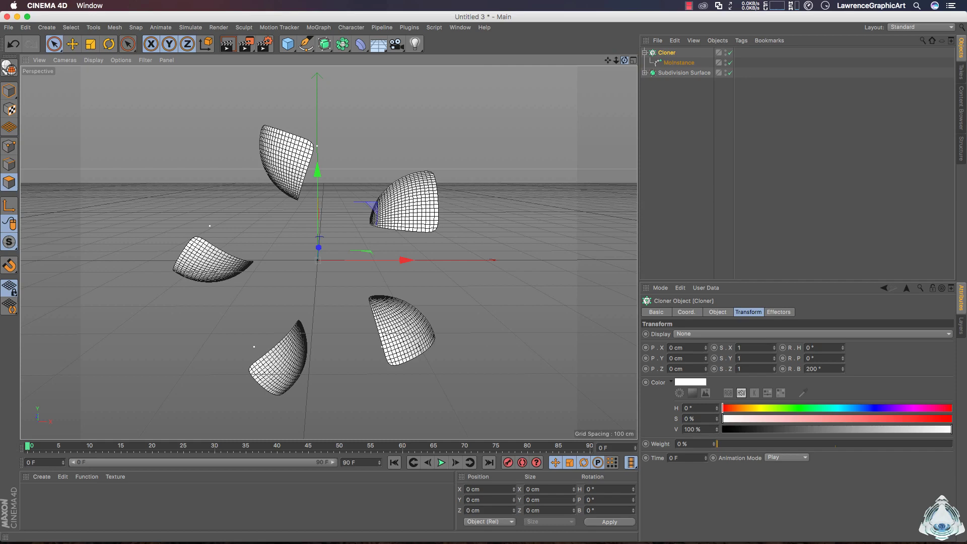
left_click(668, 63)
left_click(665, 52)
left_click(819, 369)
type("200")
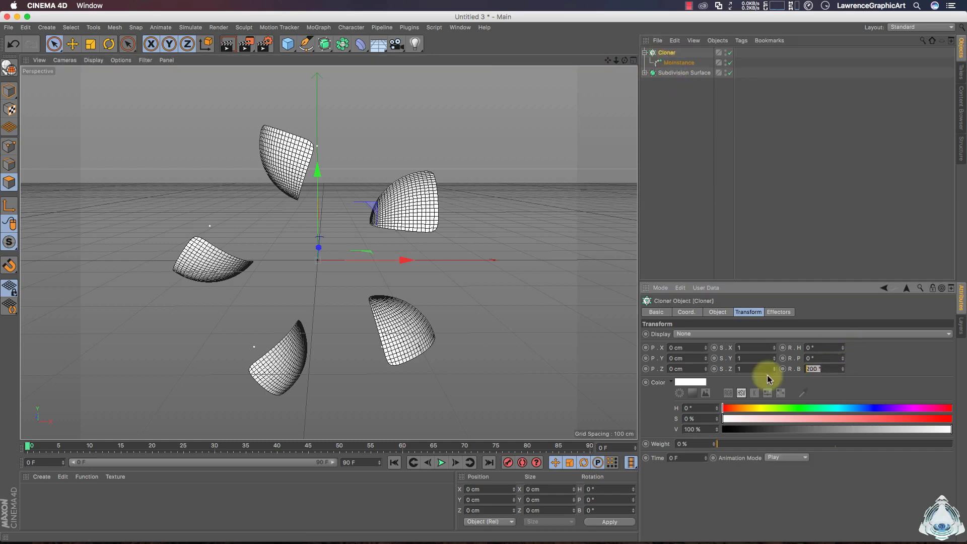
left_click(718, 312)
left_click(678, 389)
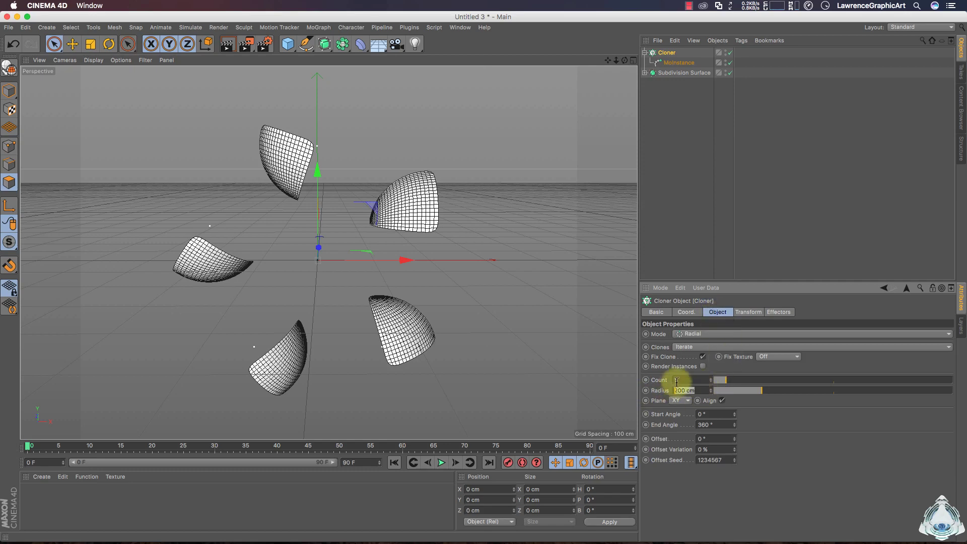
left_click(677, 380)
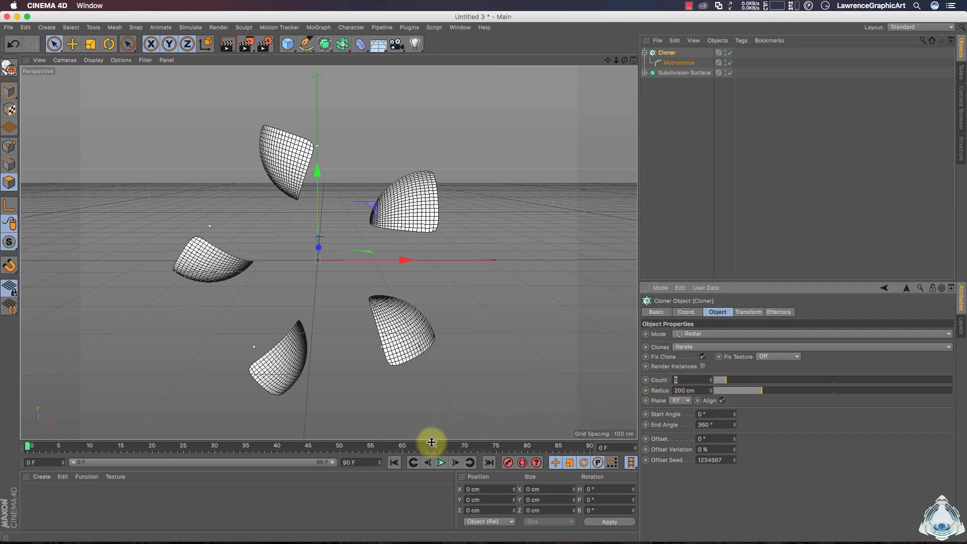
Step: Extend the project's end frame to 300 F and expand the visible timeline range to the full length
left_click(336, 469)
type("300")
key("Return")
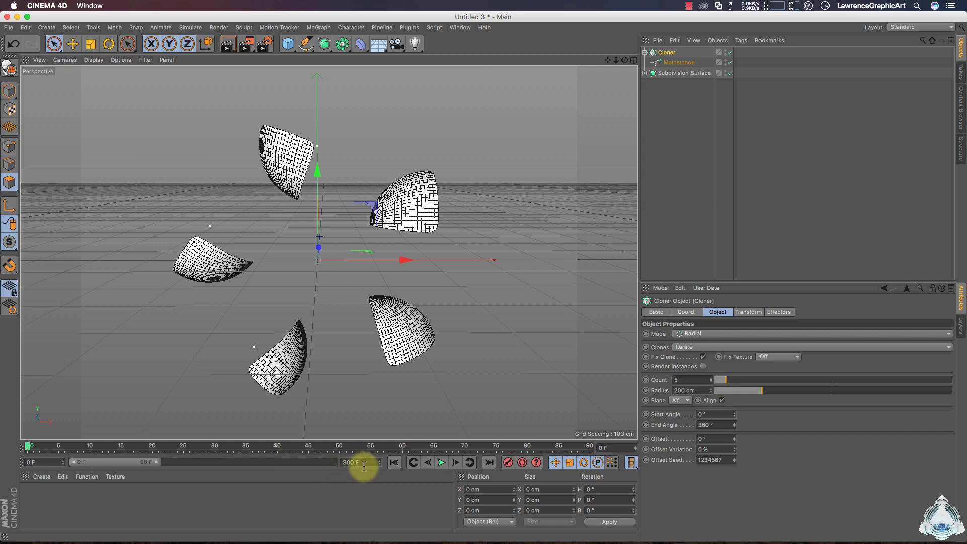
left_click_drag(159, 463, 340, 465)
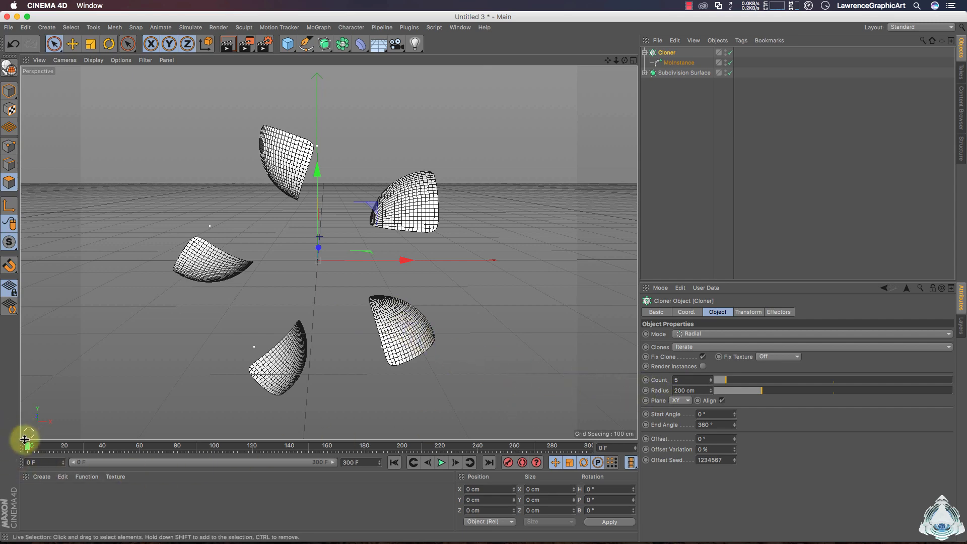
Step: Keyframe the Cloner's radius at 200 cm on frame 0 and 100 cm on frame 300
left_click(646, 391, "ctrl")
mouse_move(42, 447)
left_mouse_down()
mouse_move(26, 446)
mouse_move(609, 451)
left_mouse_up()
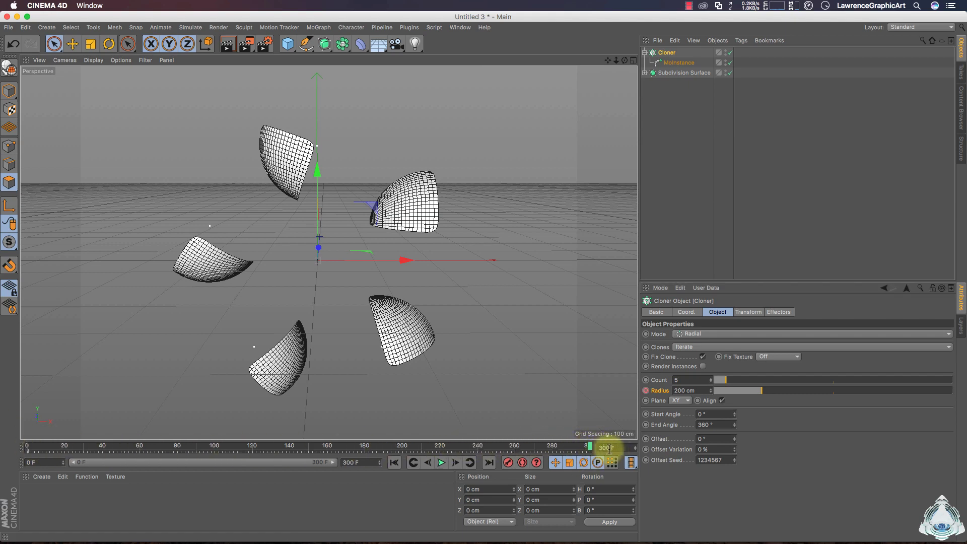
left_click(706, 391)
type("100")
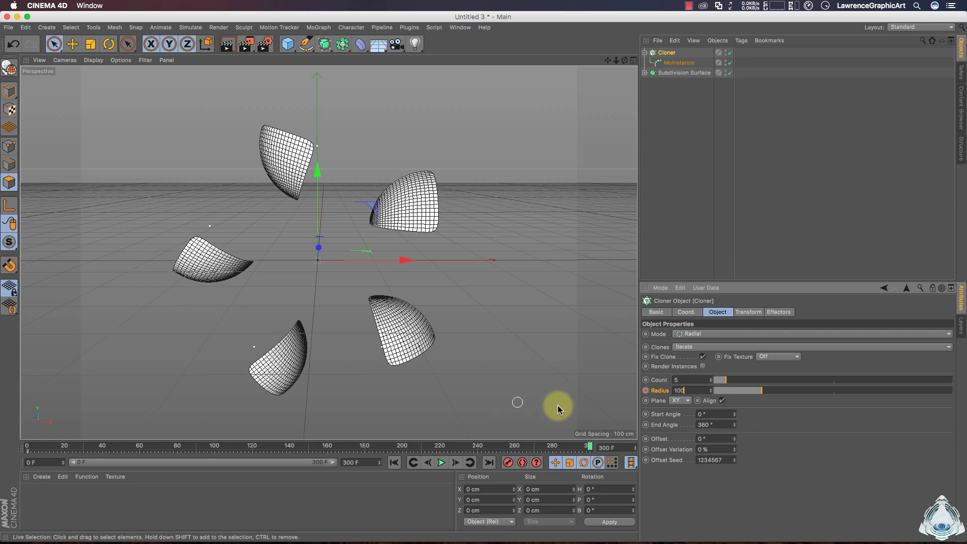
left_click(646, 391)
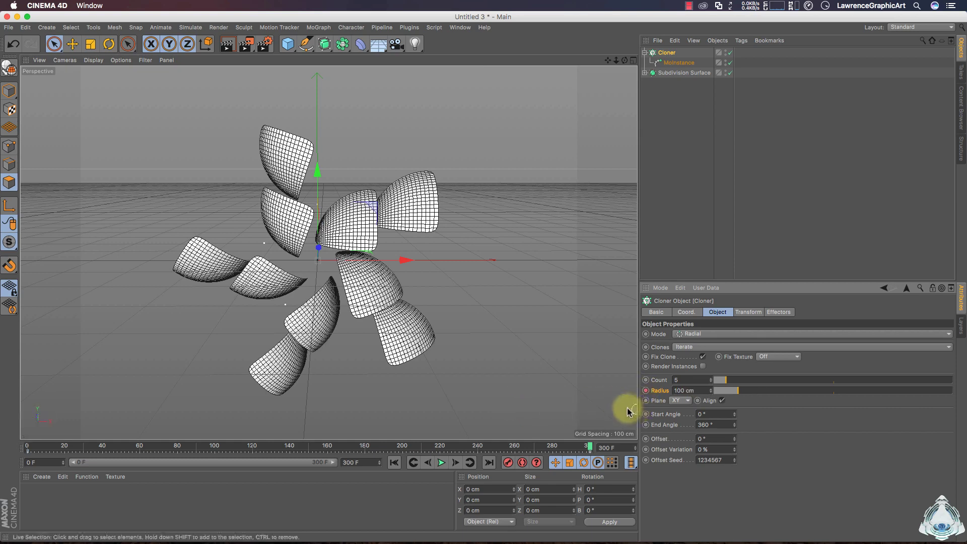
Step: Keyframe the Cloner's R.B rotation coordinate at 0° on frame 0 and 360° on frame 300
left_click_drag(592, 450, 29, 449)
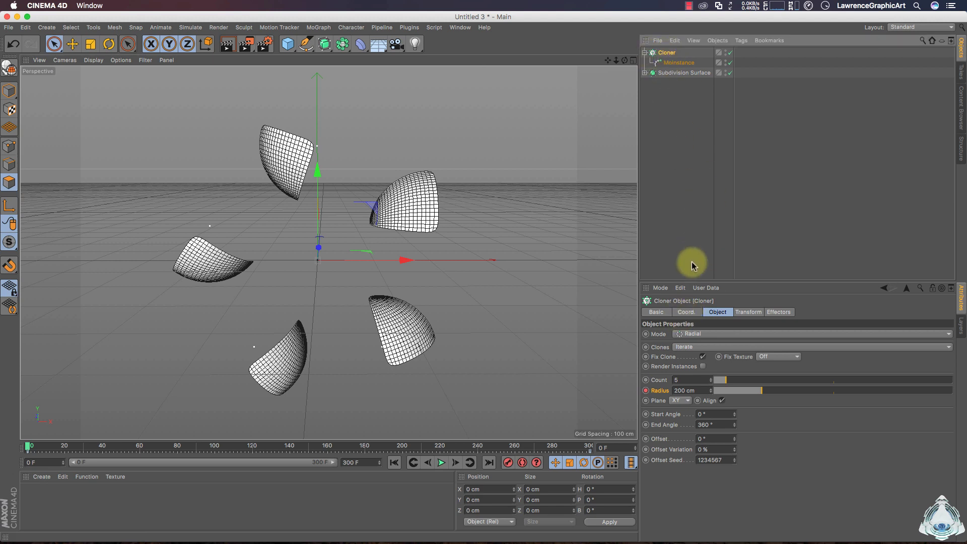
left_click(685, 311)
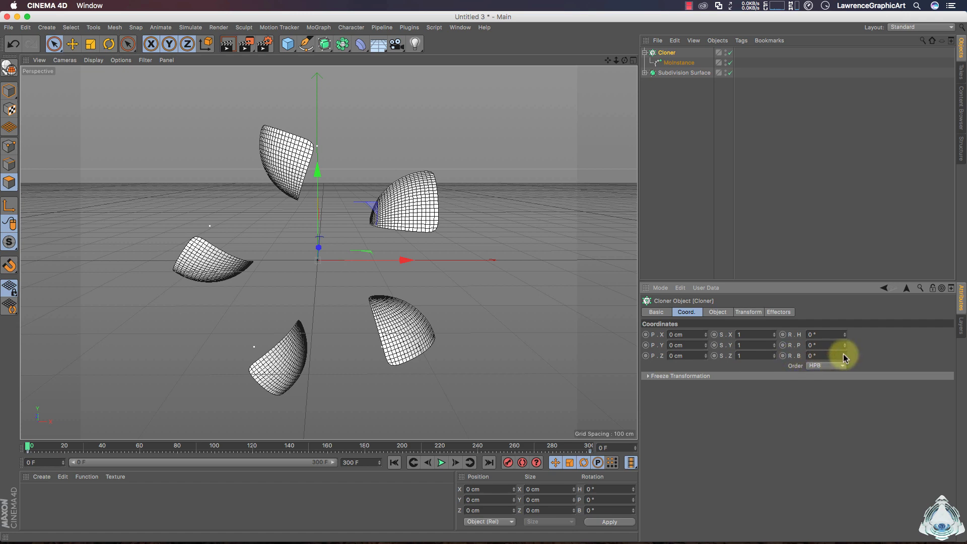
left_click_drag(846, 357, 795, 361)
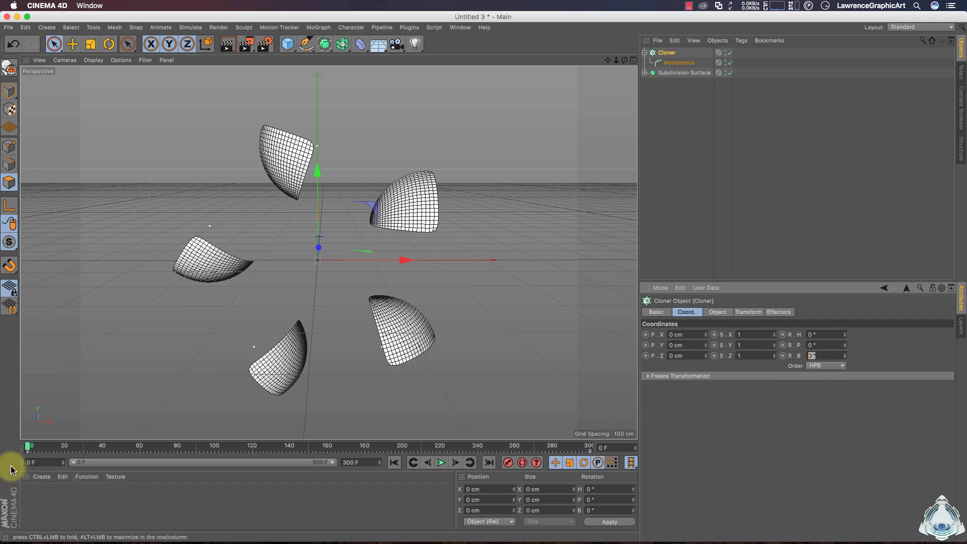
left_click(783, 356, "shift")
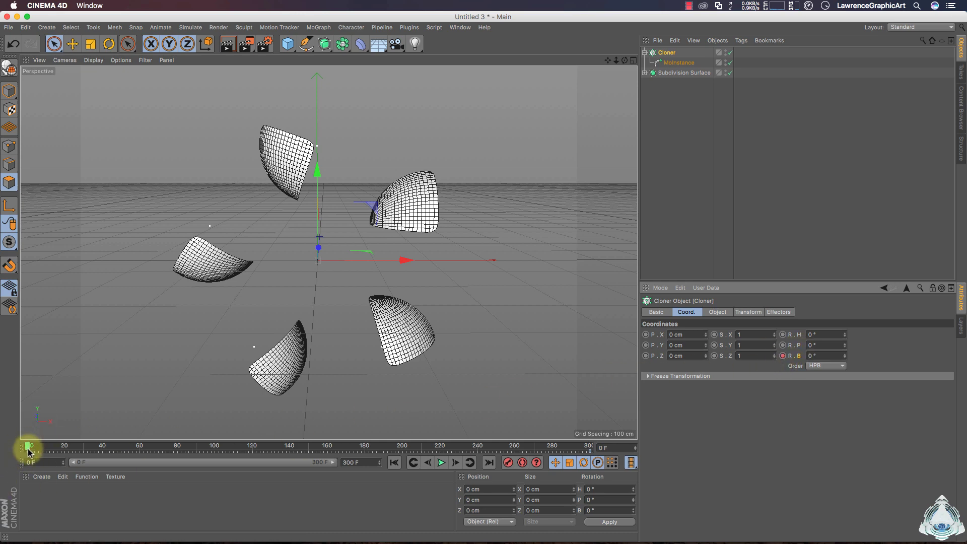
left_click_drag(28, 449, 609, 448)
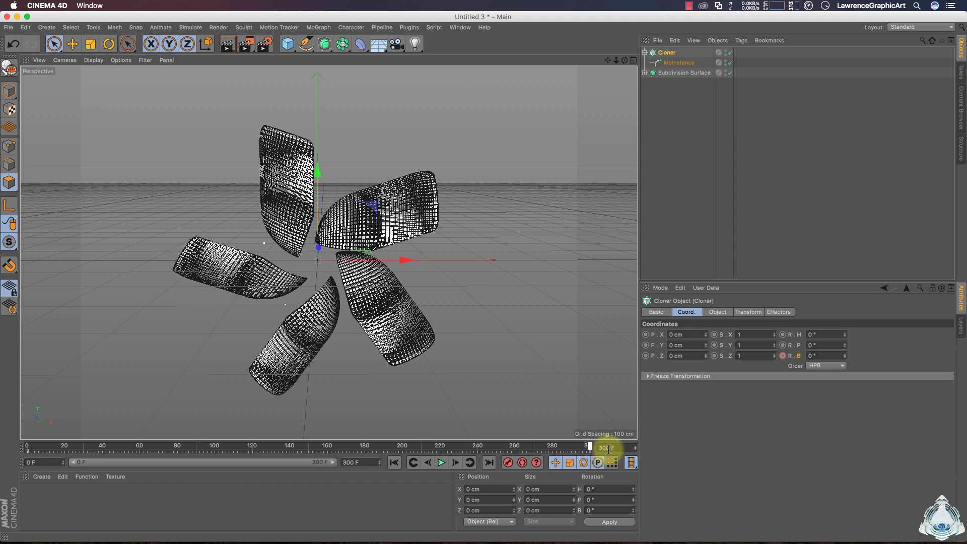
left_click(812, 356)
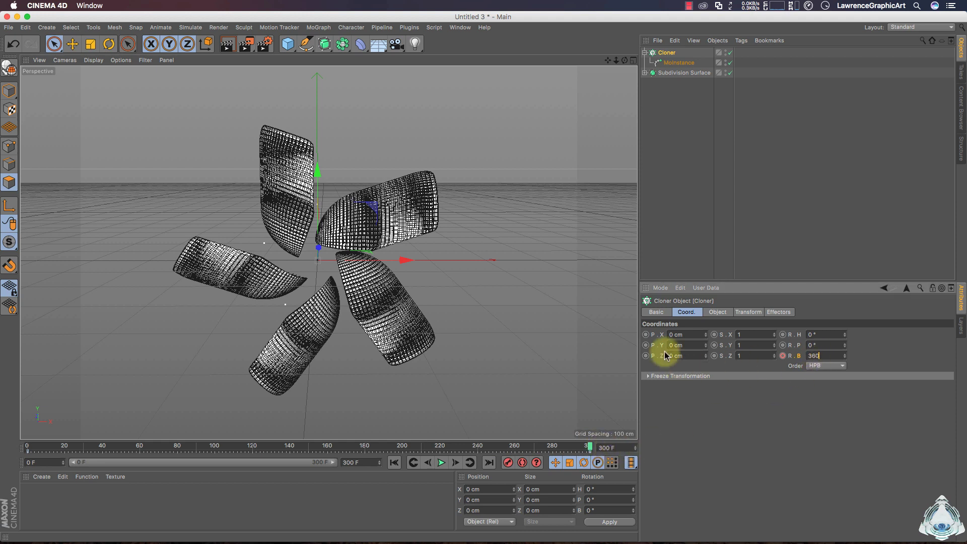
left_click(783, 356, "shift")
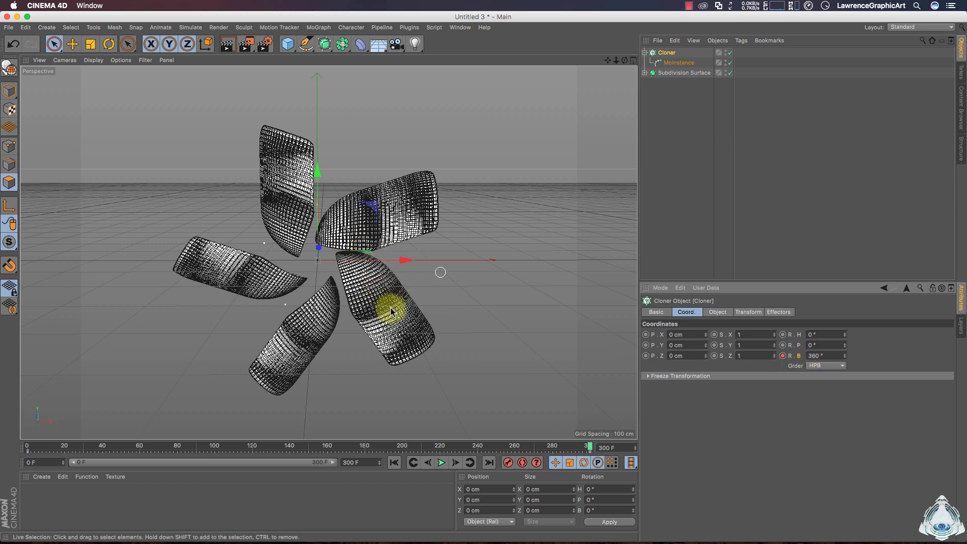
Step: Play the radius and rotation animation from the start, stop it and return to frame 0
left_click_drag(591, 448, 7, 447)
left_click(443, 464)
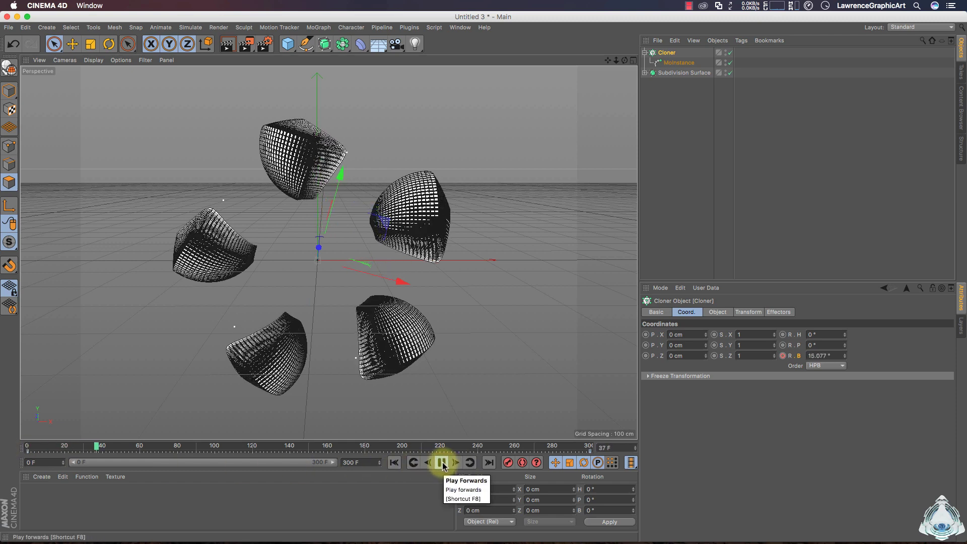
left_click(442, 463)
left_click_drag(140, 448, 15, 449)
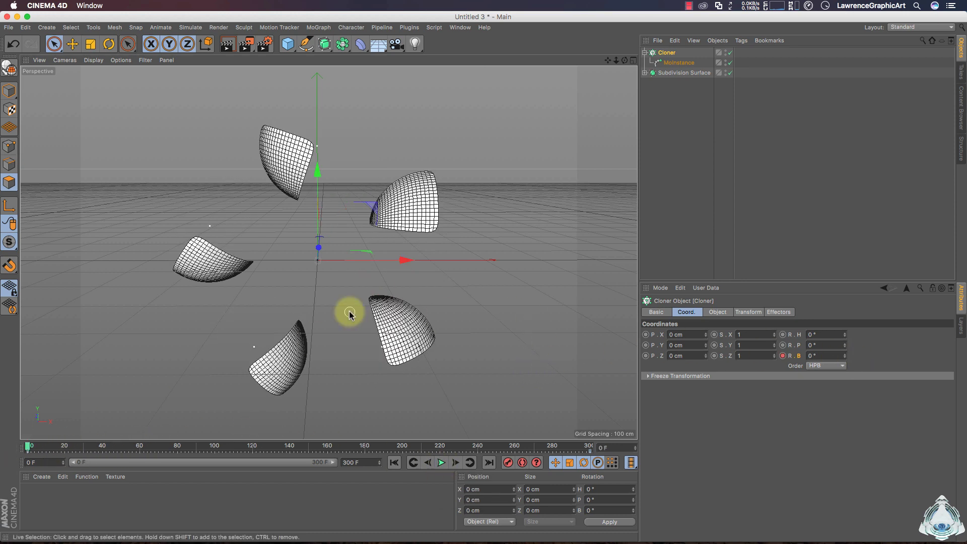
Step: Add a Step effector to the MoInstance and check the effector assignments of both the MoInstance and the Cloner
left_click(680, 63)
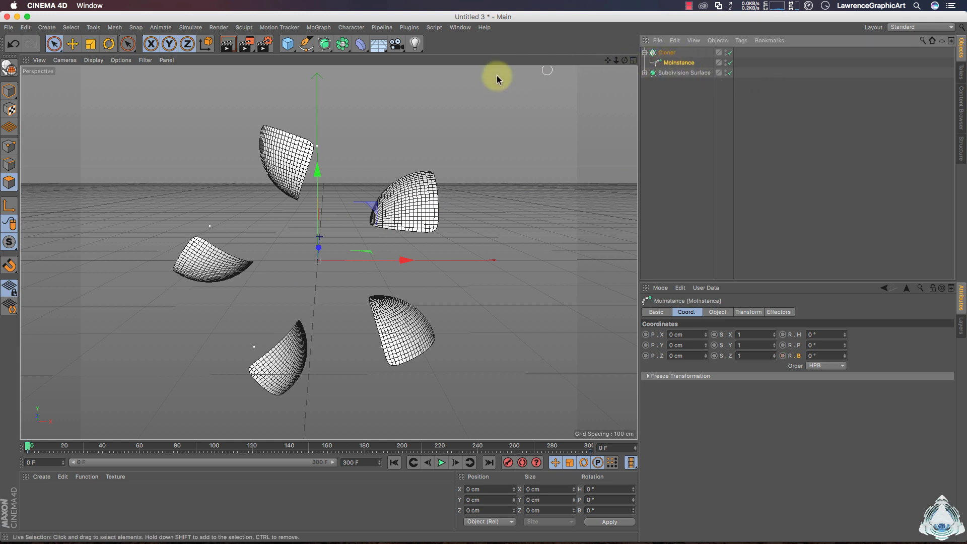
left_click(320, 28)
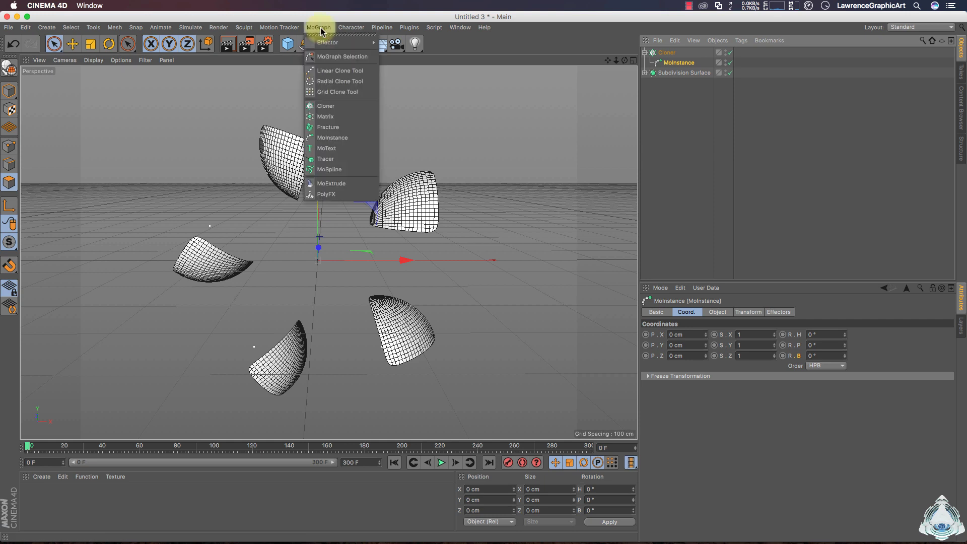
mouse_move(332, 42)
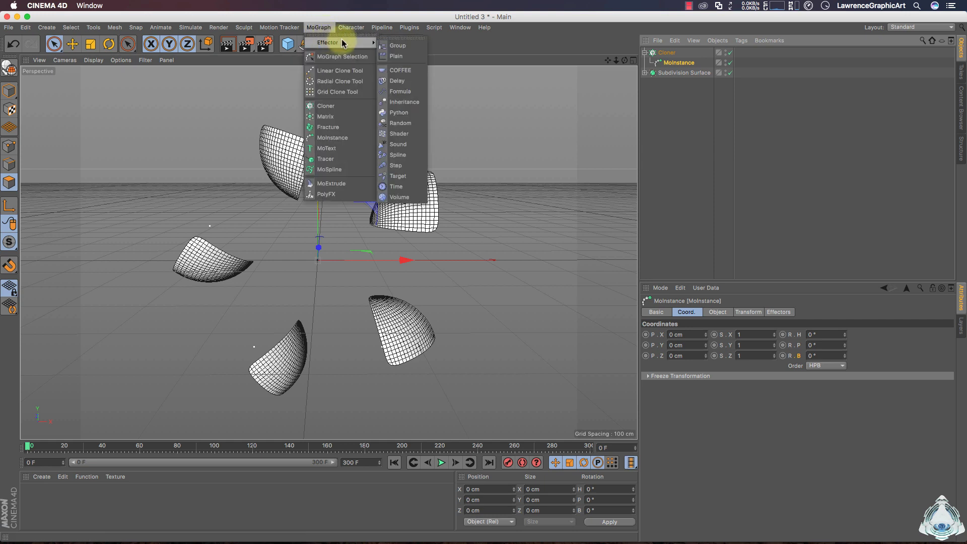
left_click(395, 165)
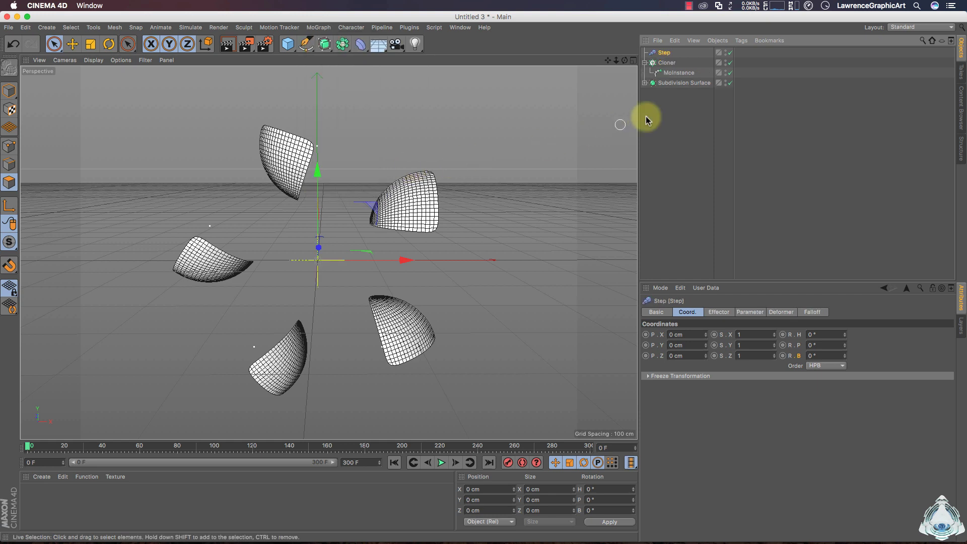
left_click(680, 74)
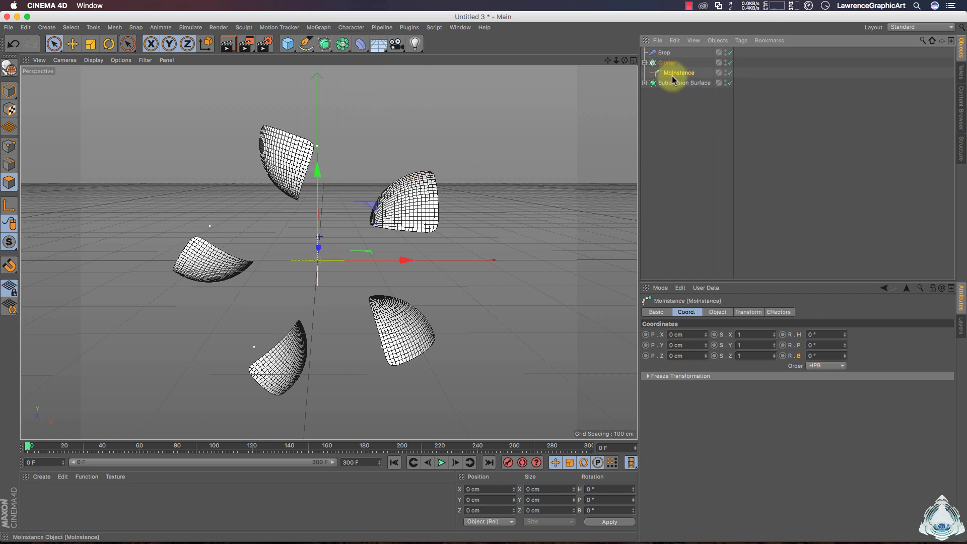
left_click(779, 312)
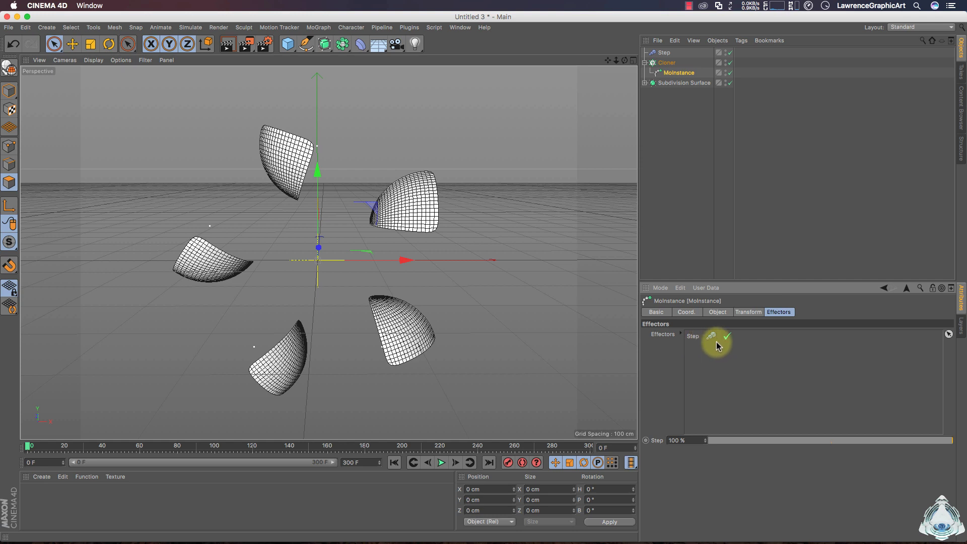
left_click(664, 63)
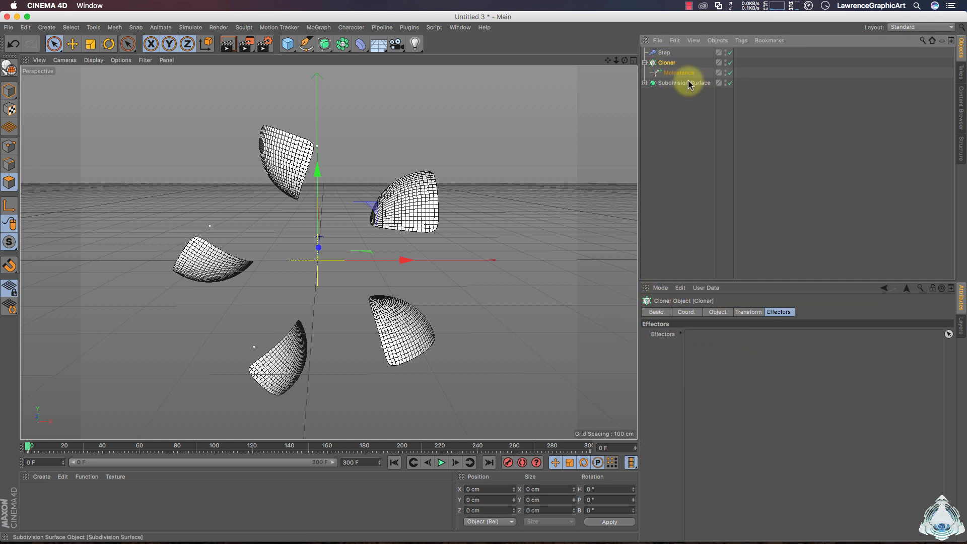
left_click(675, 72)
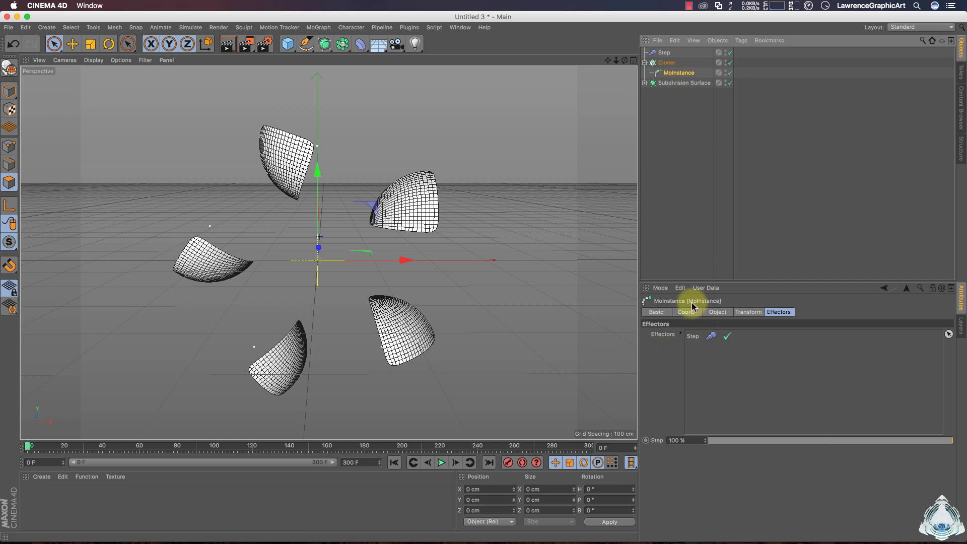
left_click(668, 64)
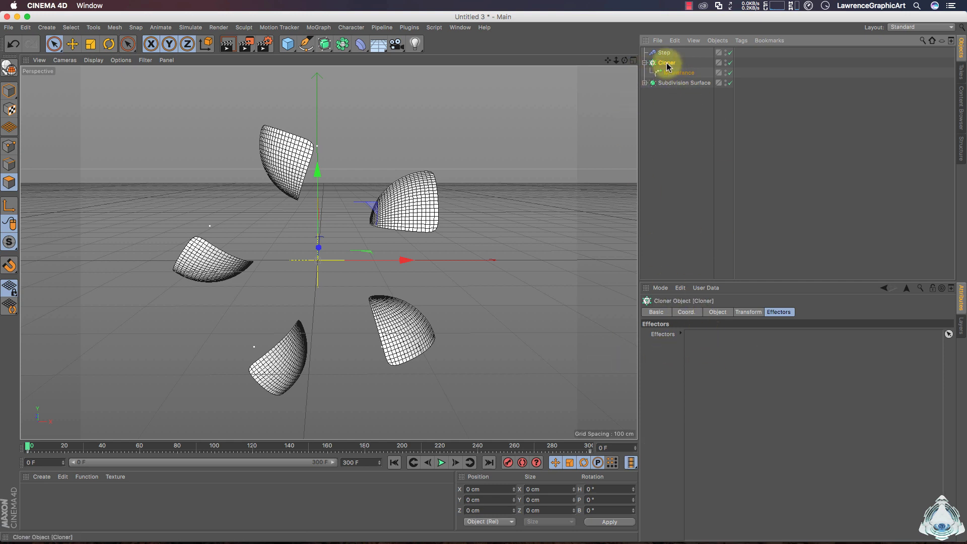
Step: Invert the Step effector's spline by raising its start point to 1.0 and lowering its end point to 0
left_click(665, 52)
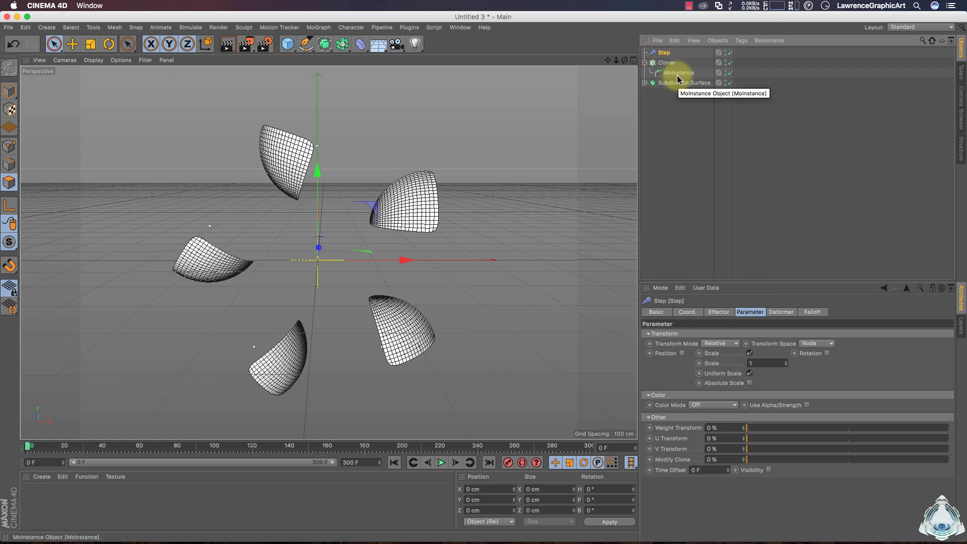
left_click(719, 312)
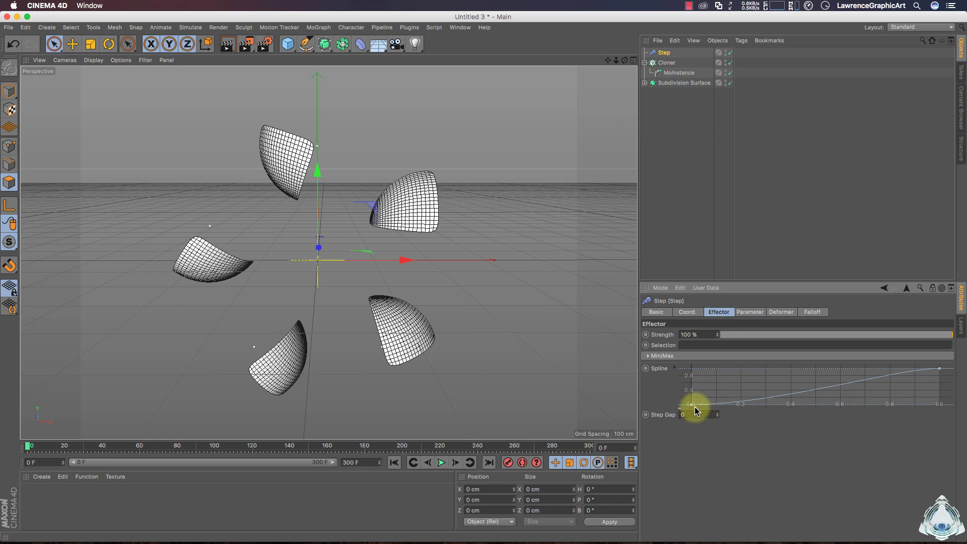
left_click_drag(692, 405, 692, 372)
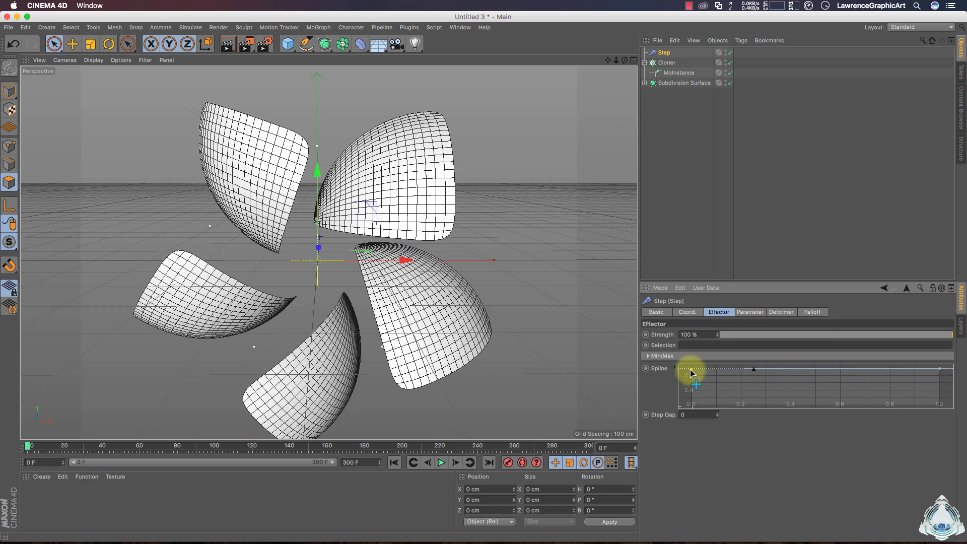
left_click(941, 369)
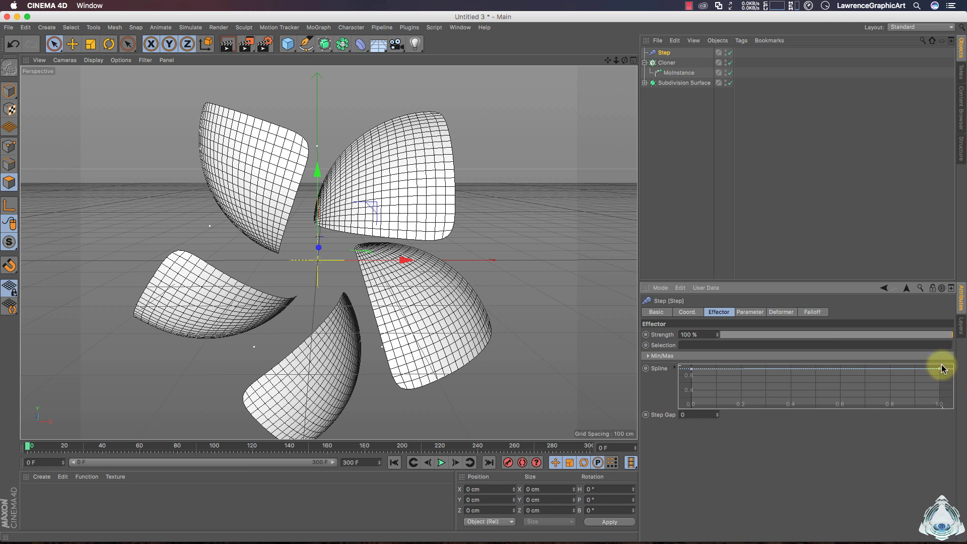
left_click_drag(940, 369, 940, 408)
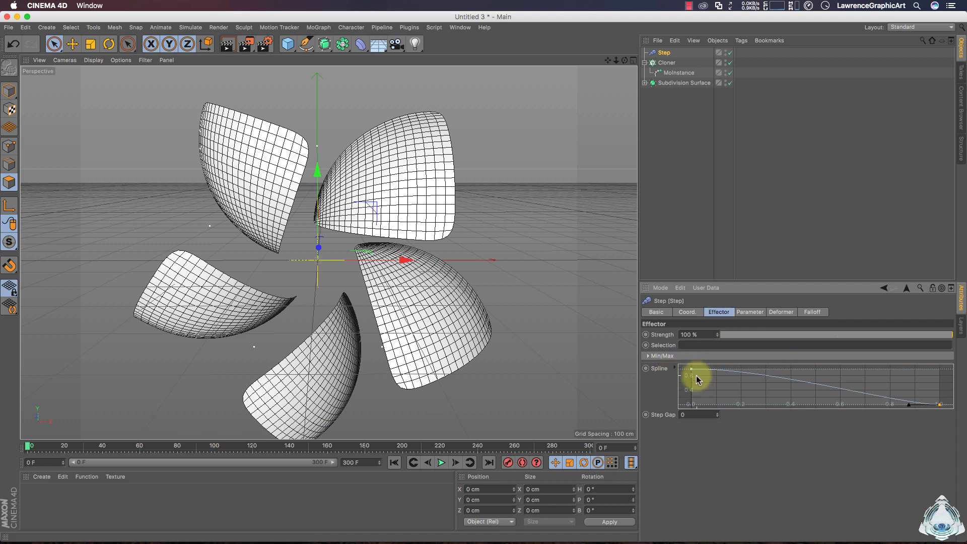
left_click_drag(691, 372, 691, 369)
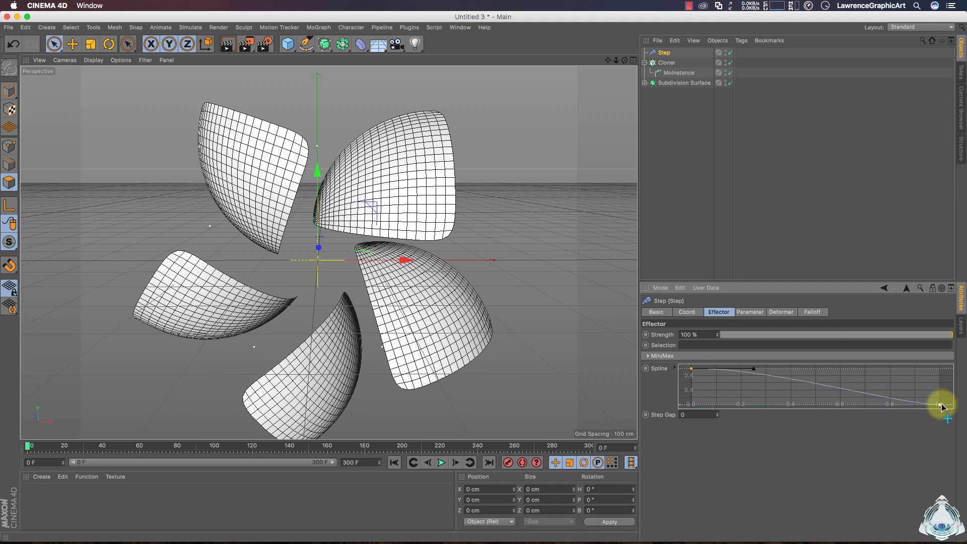
Step: Keyframe the Step effector's Scale at 1 on frame 0 and 0.5 on frame 300
left_click(749, 314)
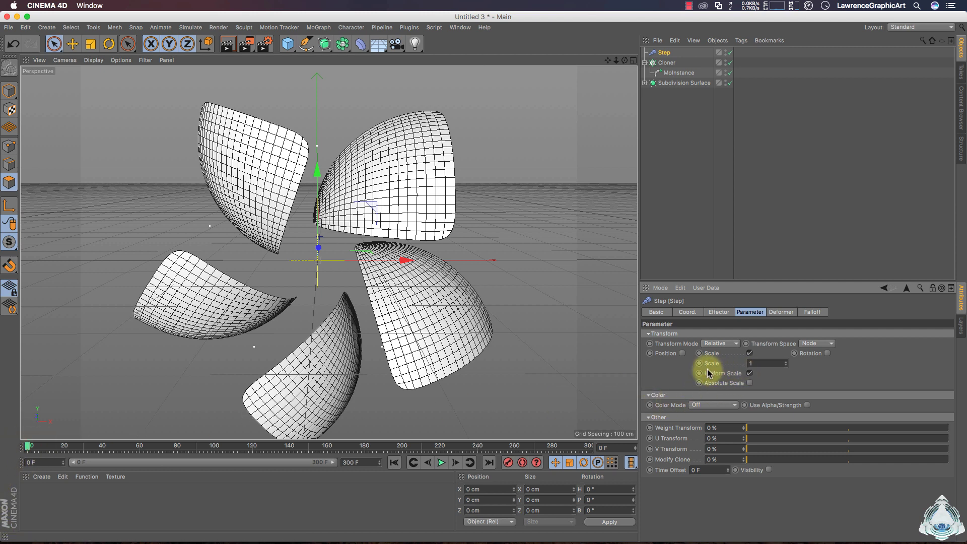
key("shift")
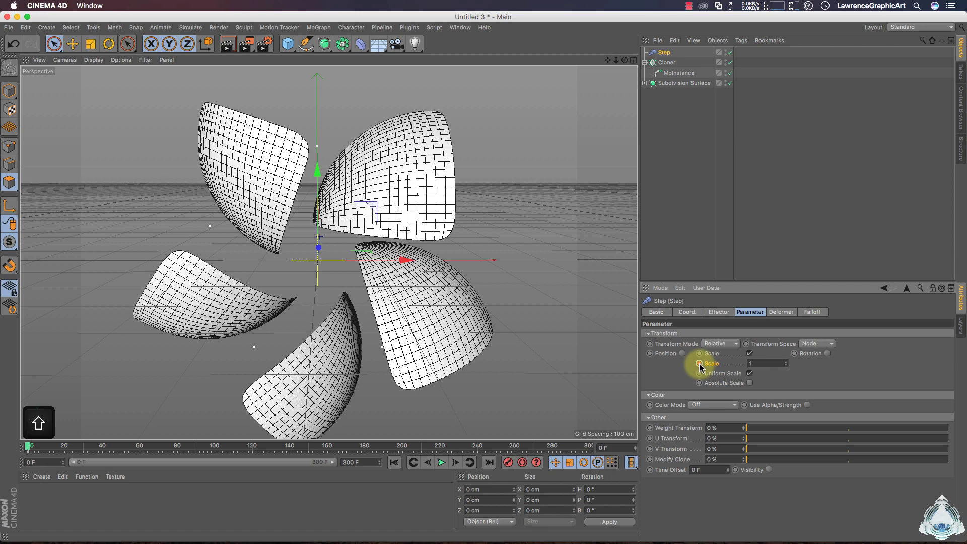
left_click(751, 363)
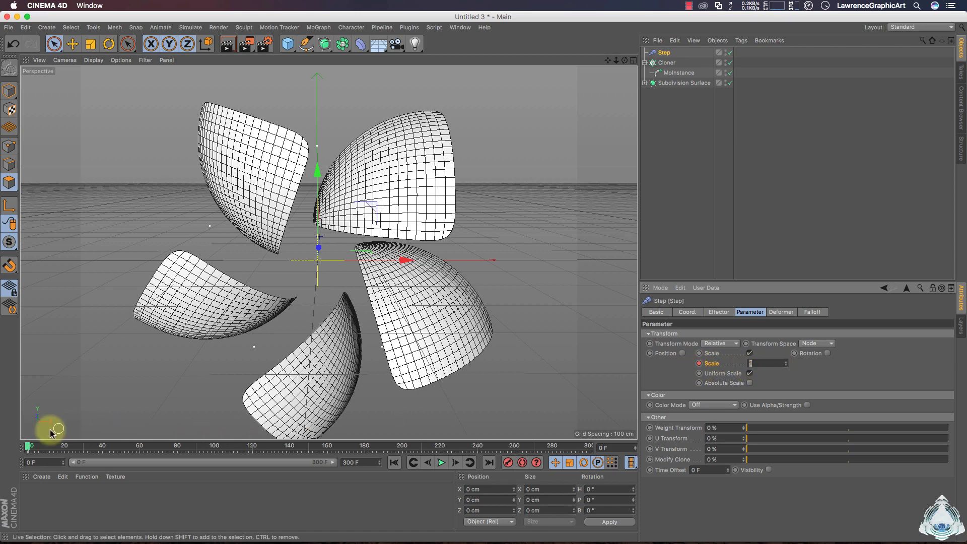
left_click_drag(30, 447, 590, 430)
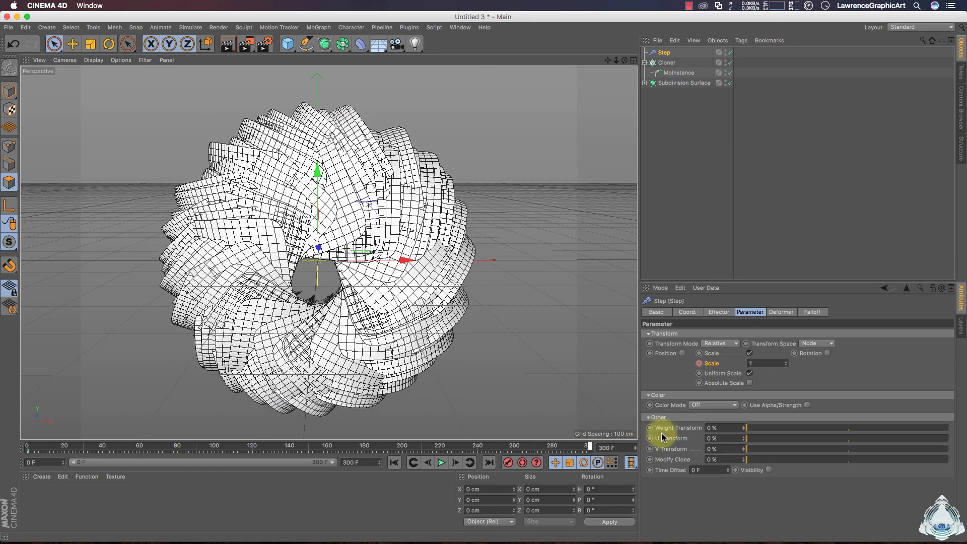
left_click(753, 363)
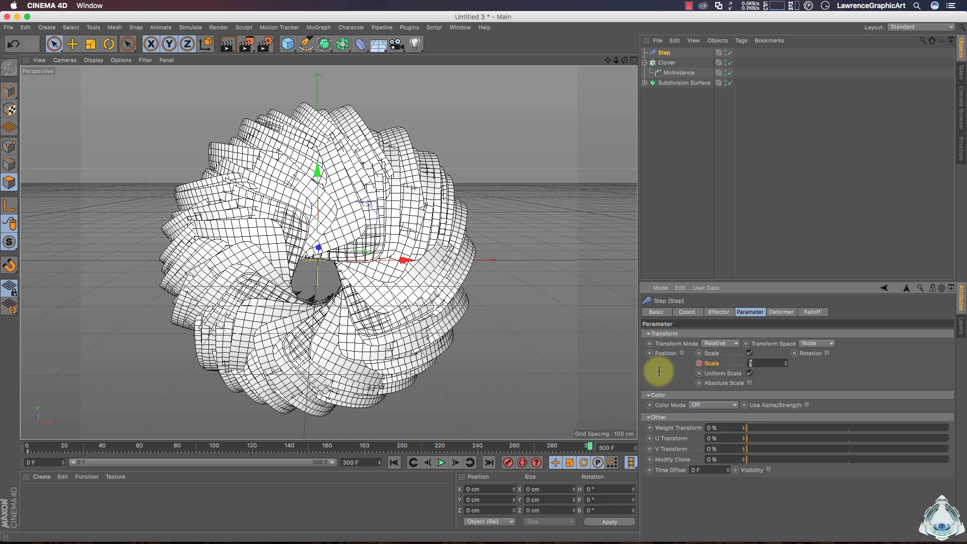
left_click(702, 364, "shift")
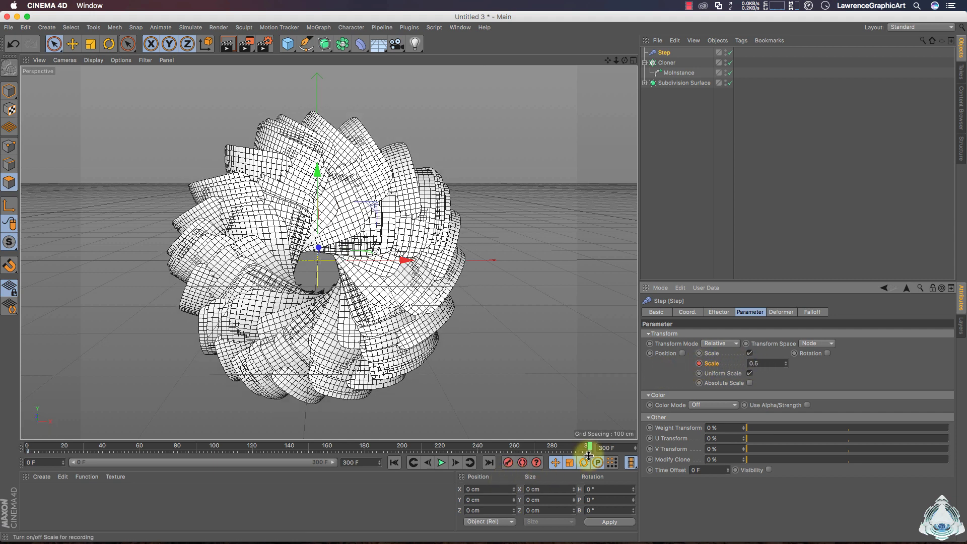
Step: Play the animation from frame 0 to check the Step effector's scaling, and stop it
left_click_drag(589, 447, 2, 464)
left_click(441, 462)
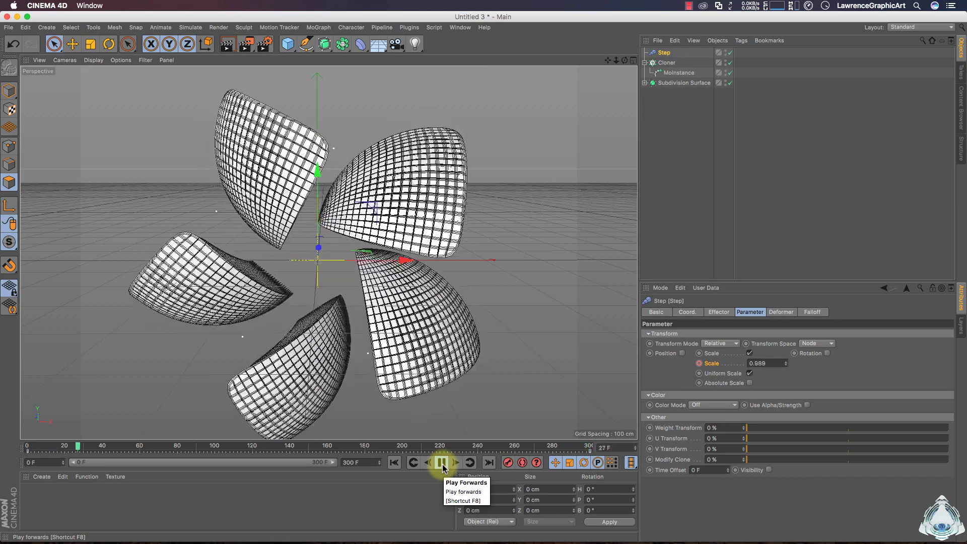
left_click(442, 462)
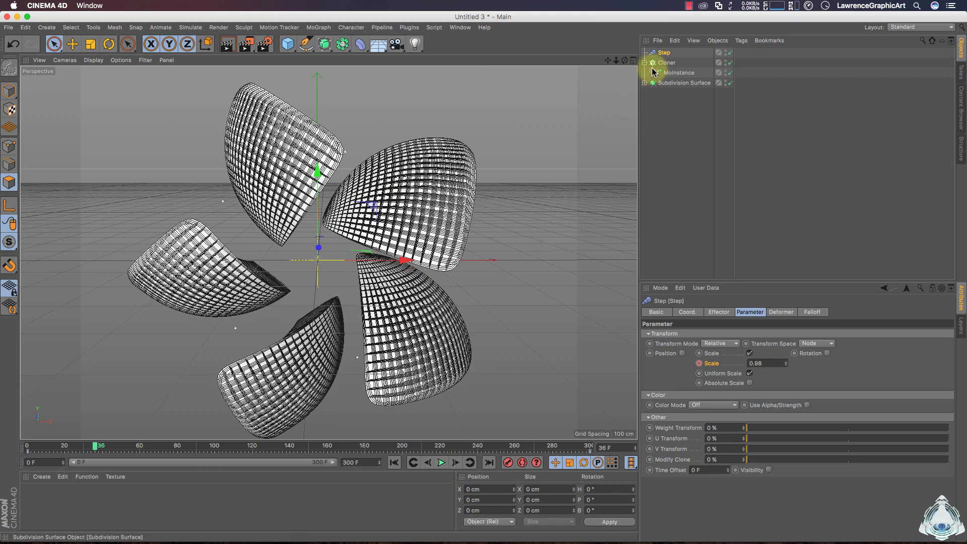
Step: View the arrangement from its reverse side, replay the animation in short stretches and return to frame 0
mouse_move(625, 59)
left_mouse_down()
mouse_move(847, 95)
mouse_move(613, 61)
mouse_move(610, 71)
left_mouse_up()
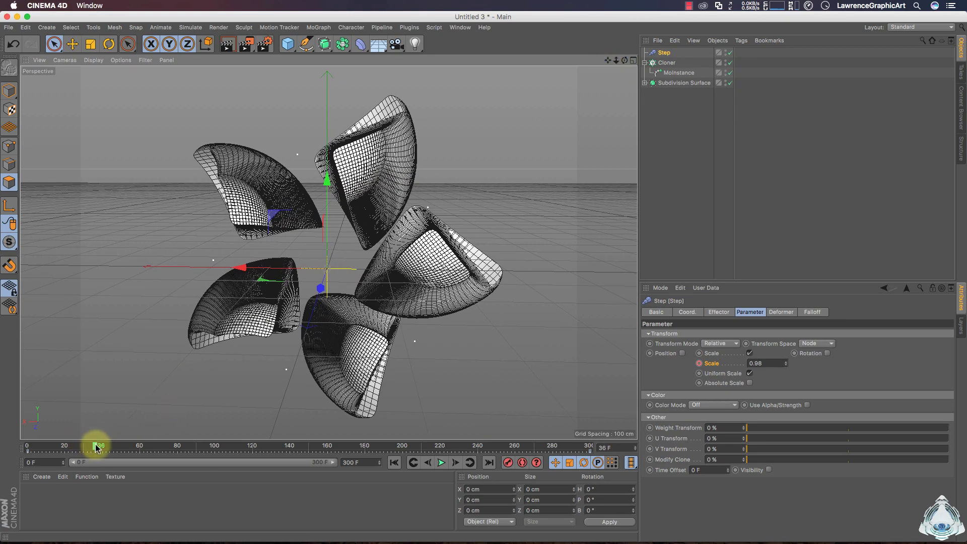
left_click_drag(95, 446, 57, 446)
left_click(22, 453)
left_click(441, 463)
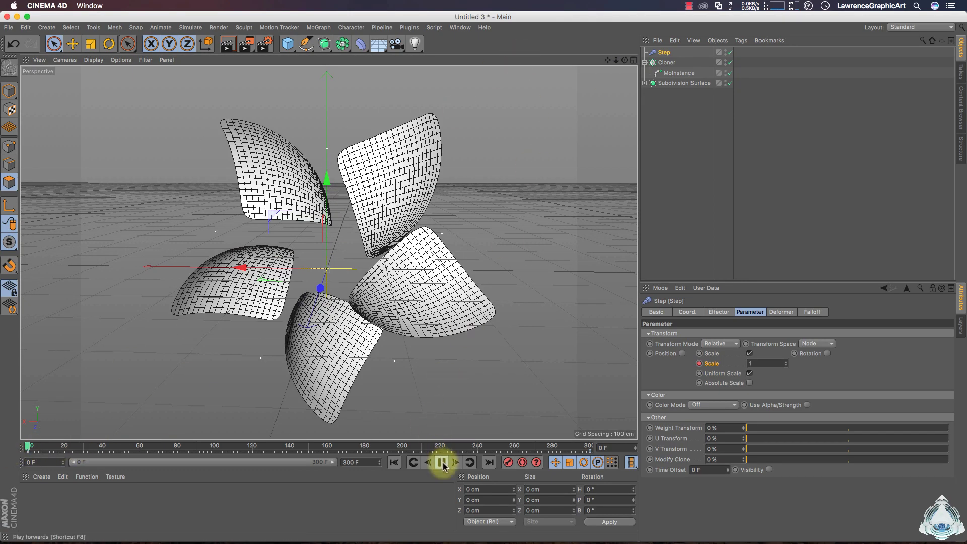
left_click(441, 463)
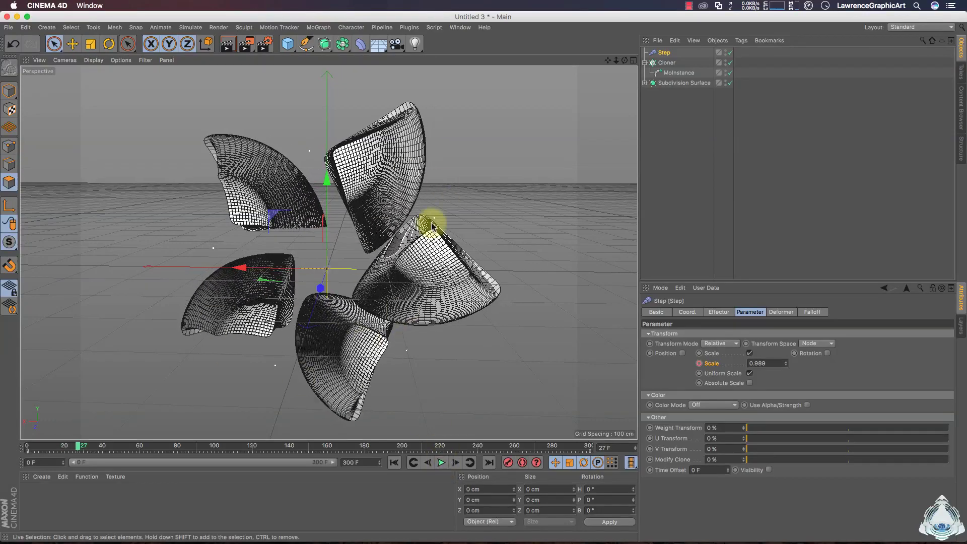
mouse_move(625, 60)
left_mouse_down()
mouse_move(559, 66)
mouse_move(625, 65)
mouse_move(617, 66)
left_mouse_up()
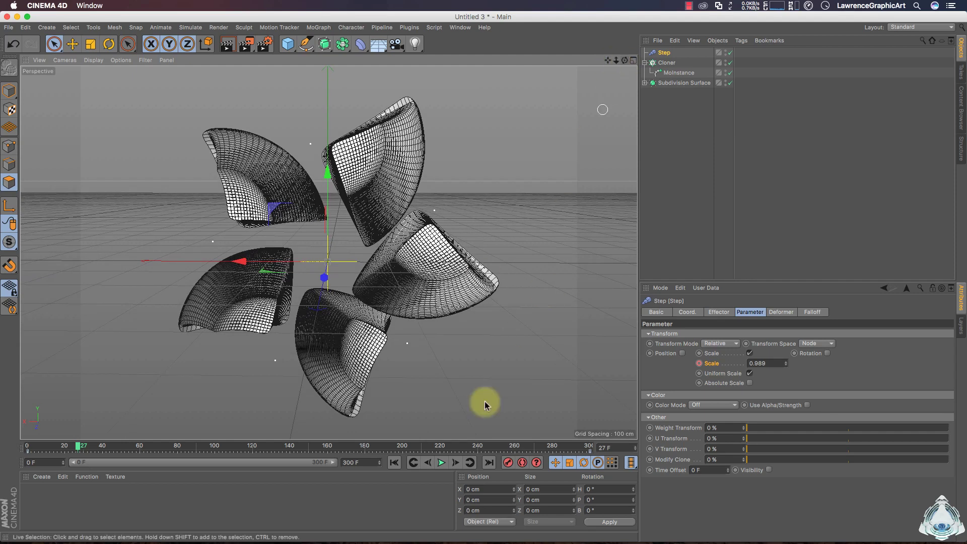
left_click(443, 462)
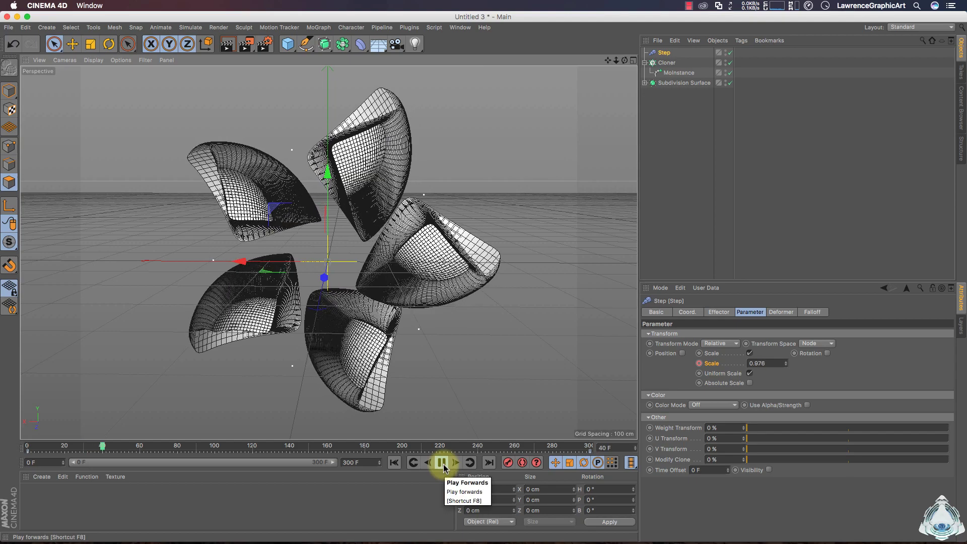
left_click(442, 463)
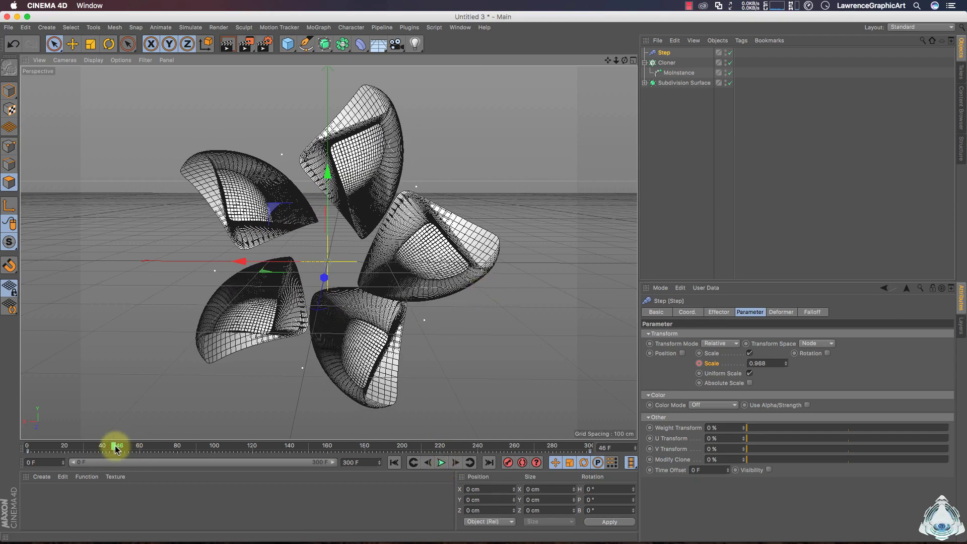
left_click(27, 445)
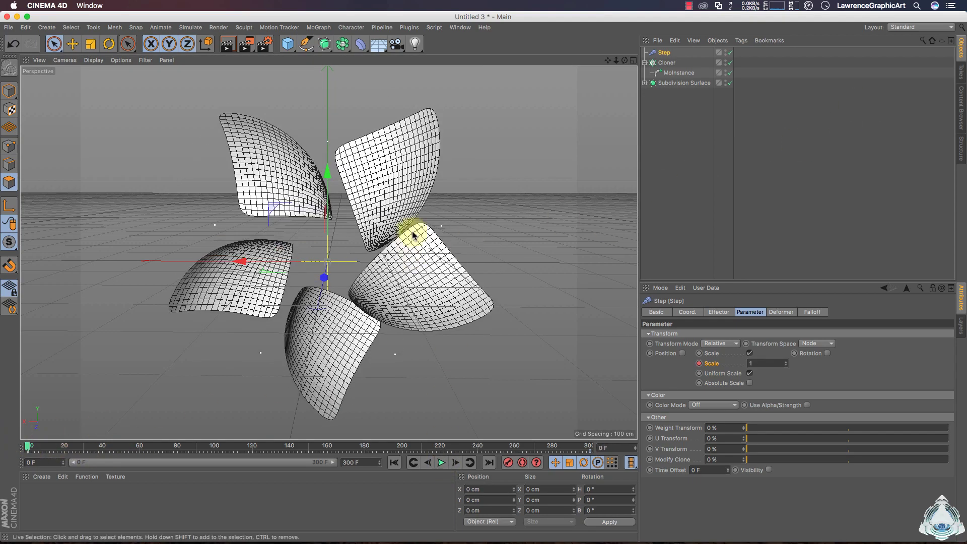
Step: Add a camera, make it the active view and set its rotation to heading -180° and pitch 0°
left_click_drag(398, 48, 438, 60)
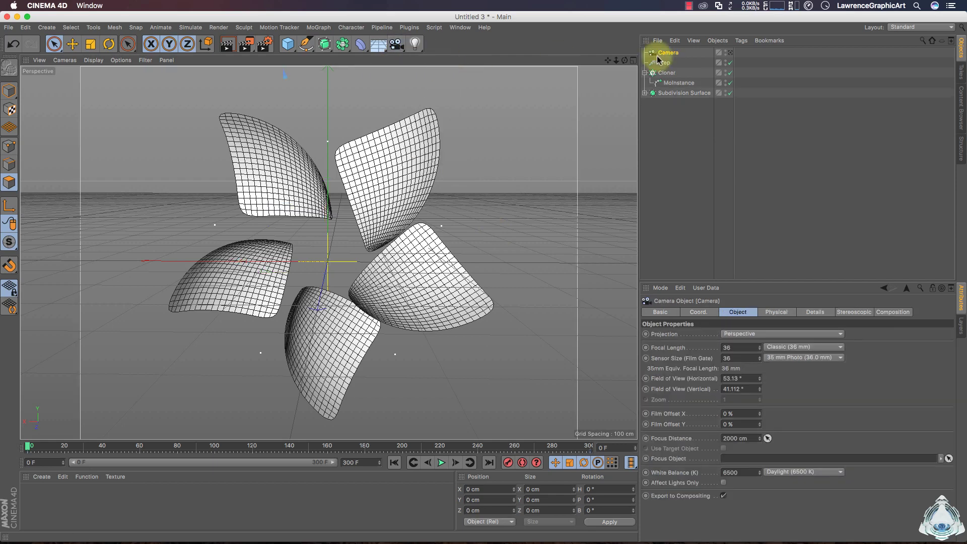
left_click(730, 53)
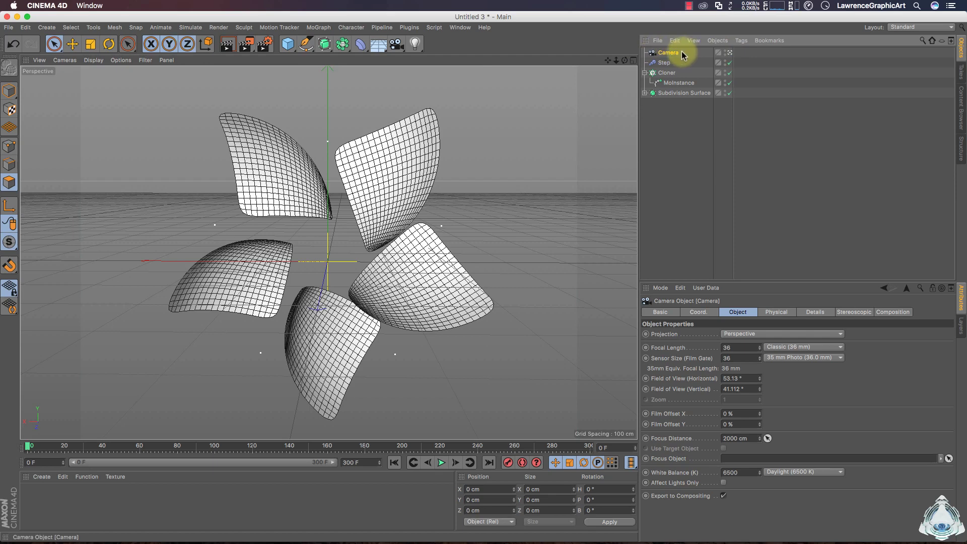
left_click(702, 312)
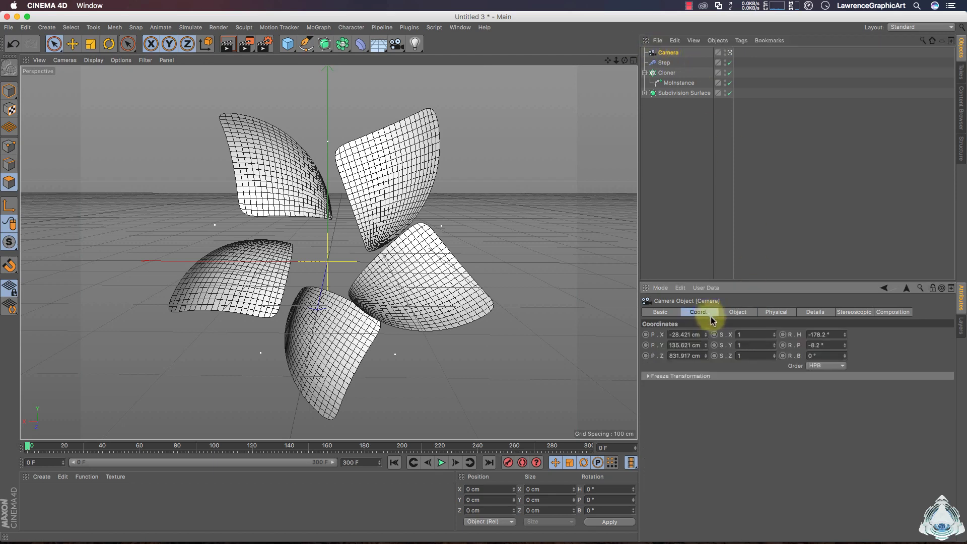
left_click(821, 345)
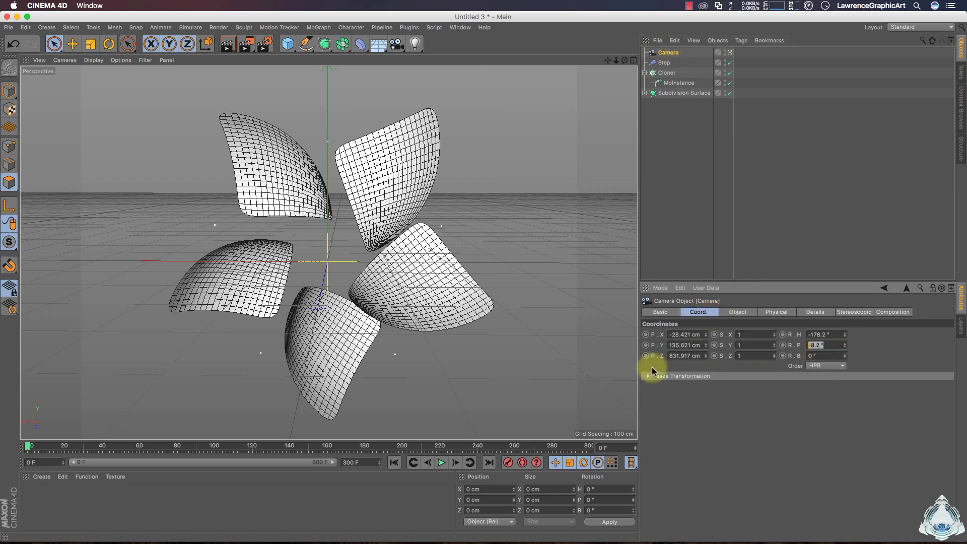
type("0")
left_click(826, 335)
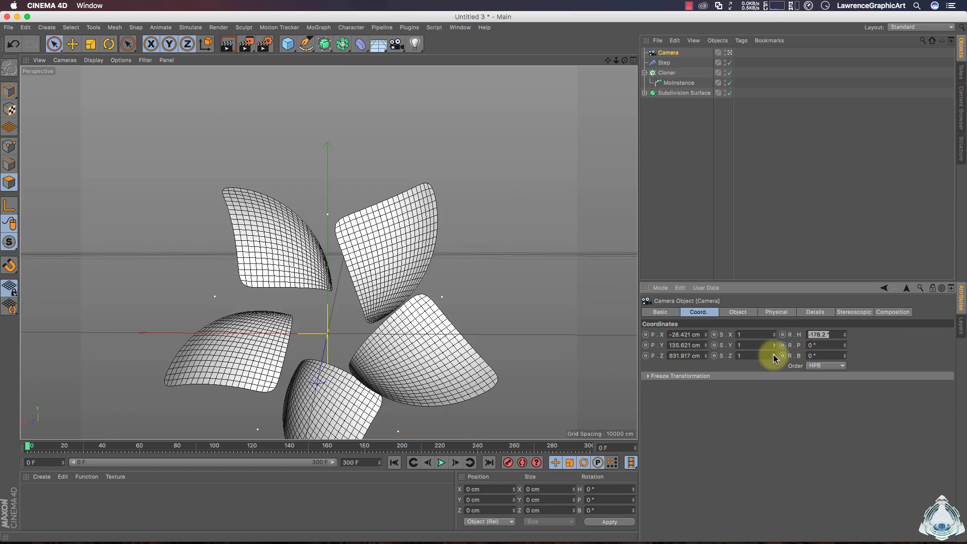
type("-180")
key("Return")
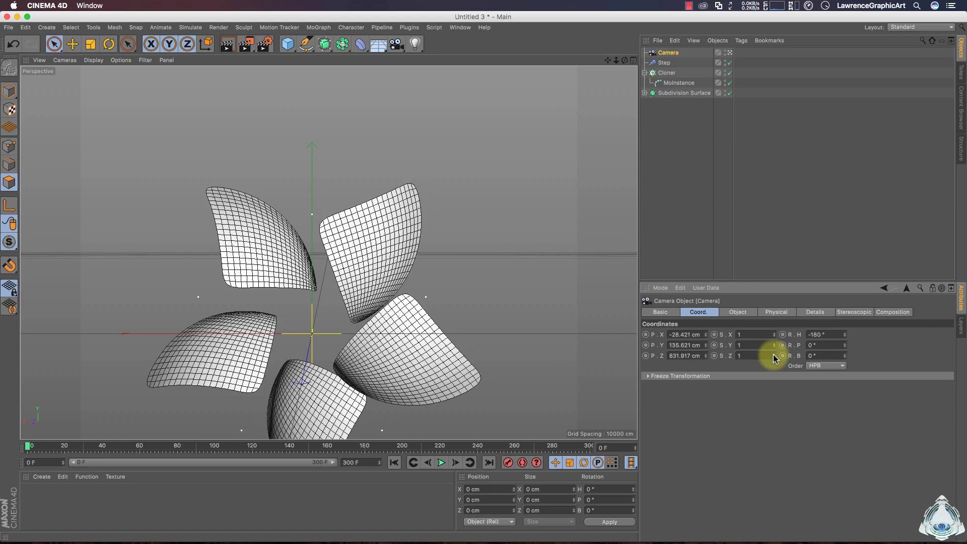
Step: Reposition the camera to centre the arrangement in the view and play the animation up to frame 30
left_click_drag(608, 60, 329, 253)
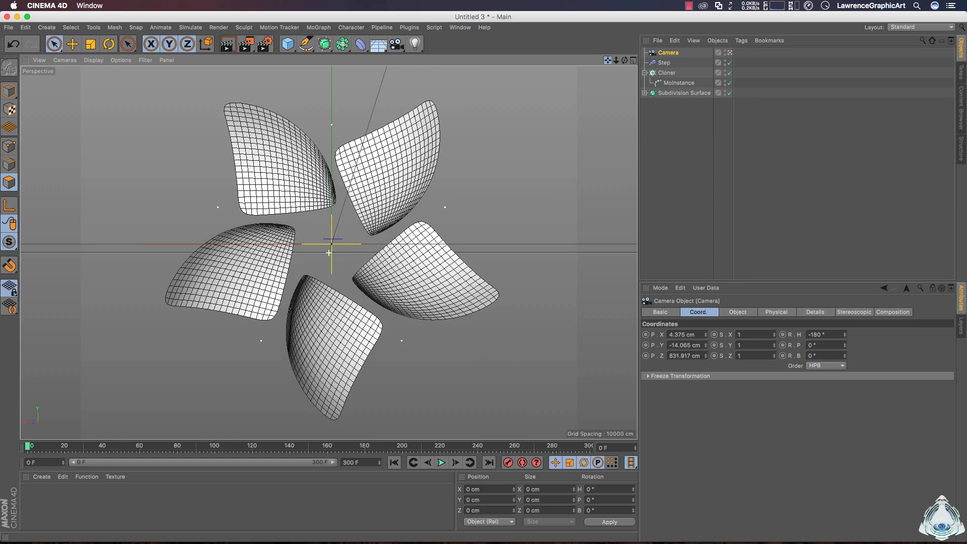
left_click(442, 462)
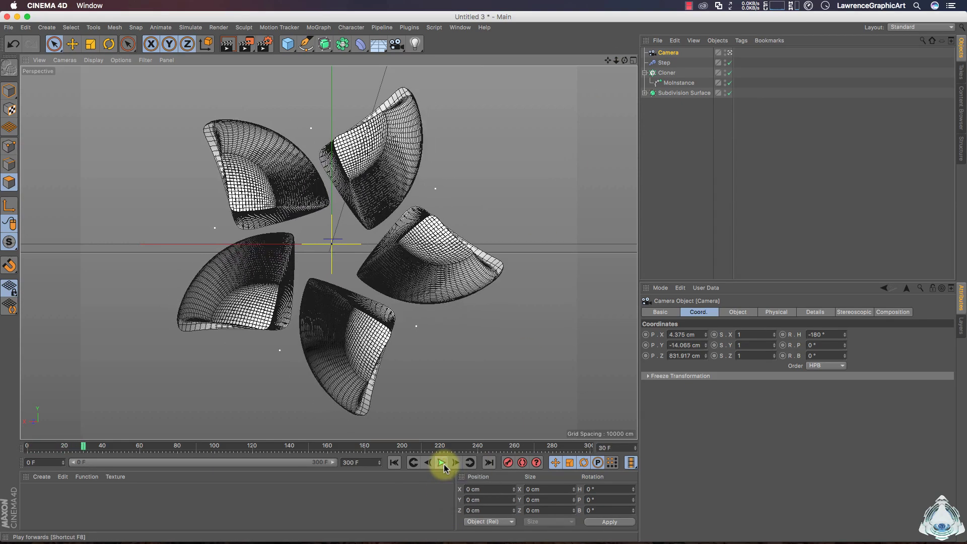
left_click(443, 463)
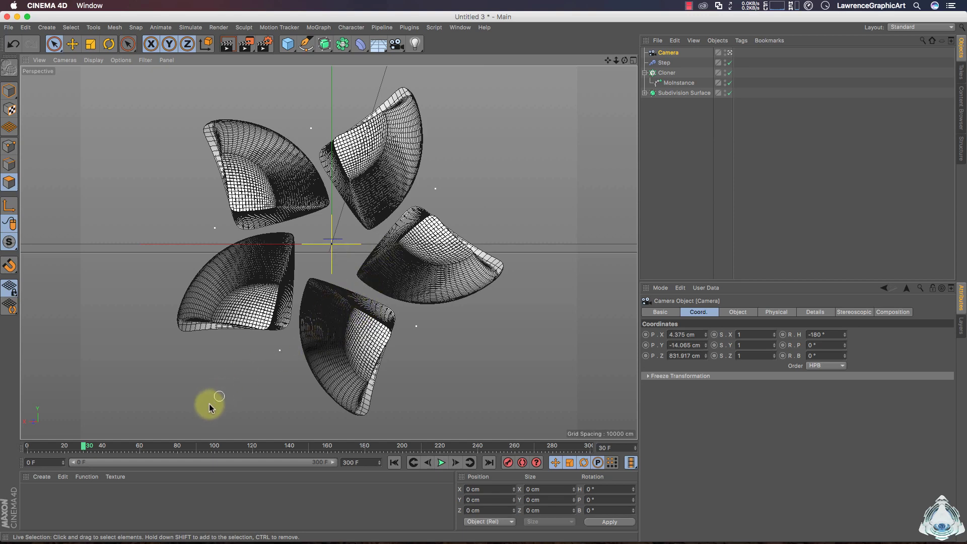
Step: Create a new material and load a Gradient shader as the texture of its Color channel
double_click(129, 496)
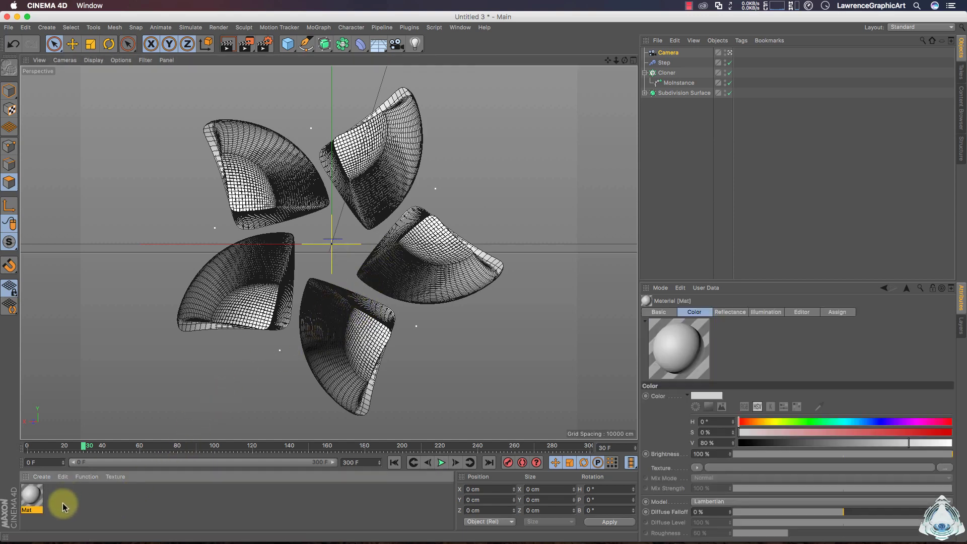
double_click(34, 498)
left_click_drag(339, 73, 467, 89)
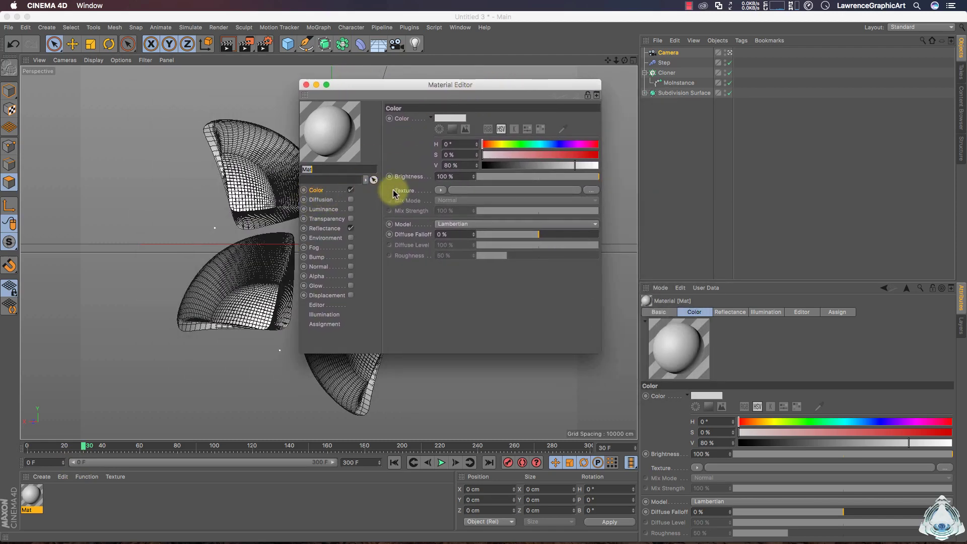
left_click(441, 191)
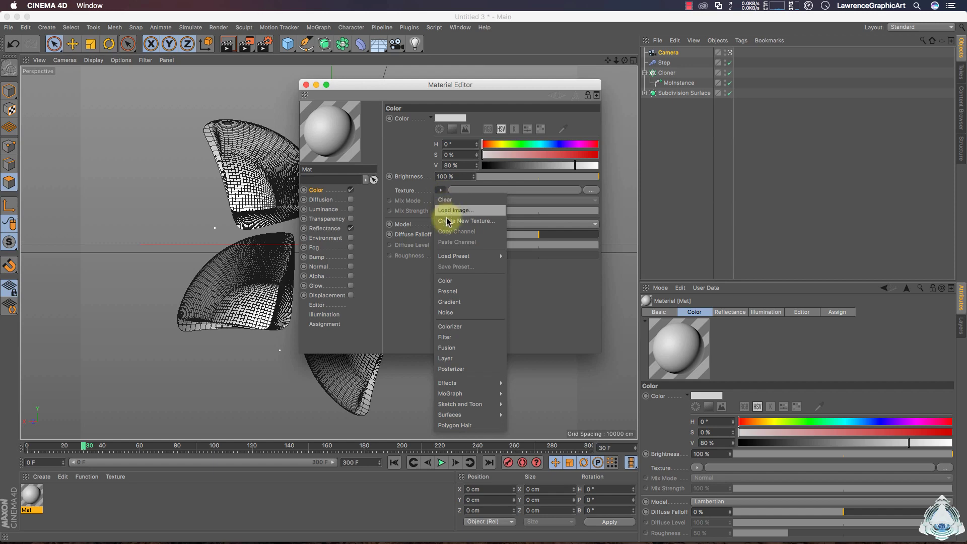
left_click(463, 302)
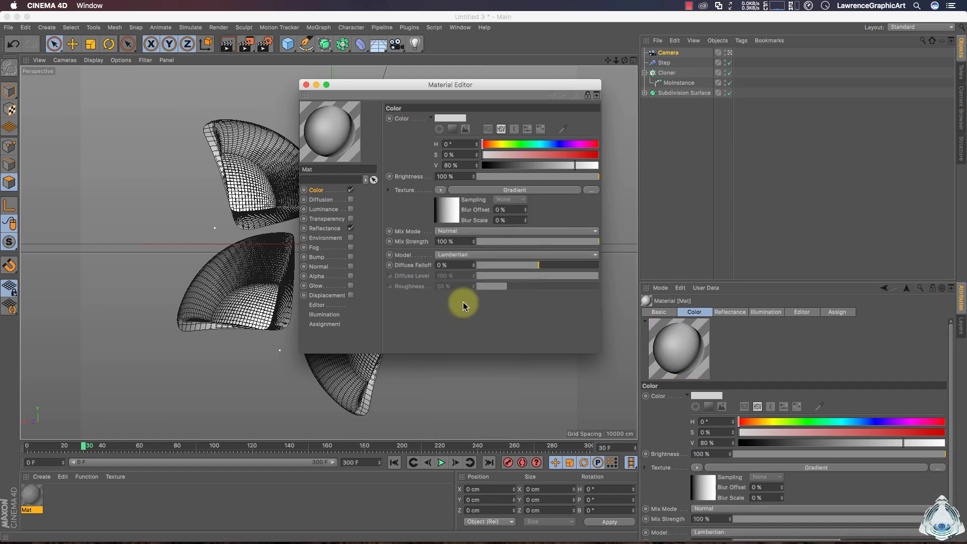
Step: Set the Gradient shader's type to 2D - Circular
left_click(446, 209)
left_click(447, 205)
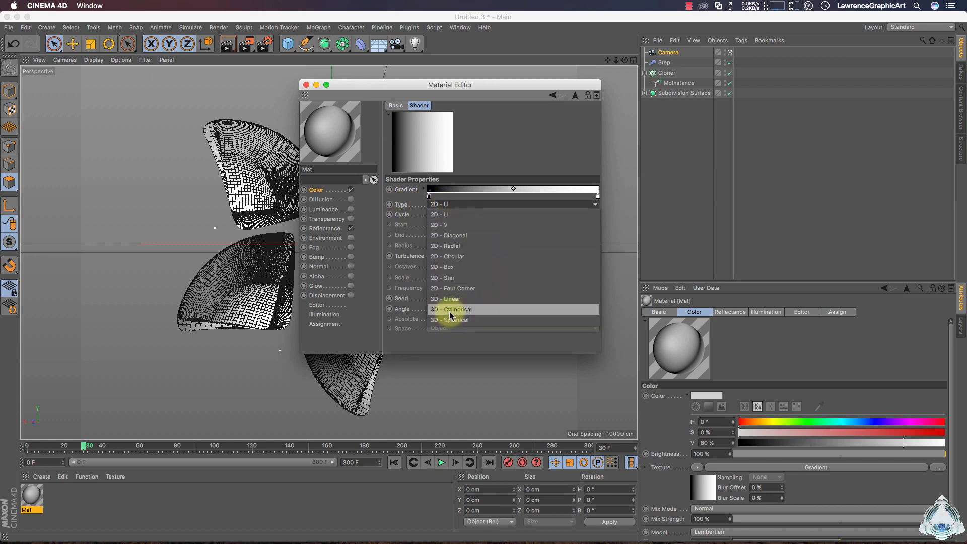
left_click(447, 258)
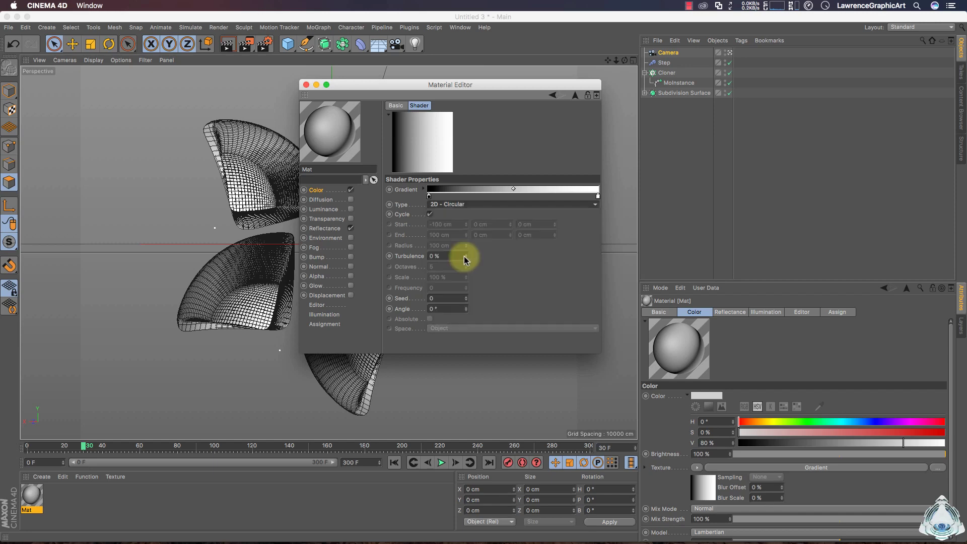
Step: Recolour the gradient's black start knot to bright yellow with hue 56° and saturation 100%
double_click(429, 196)
left_click(421, 198)
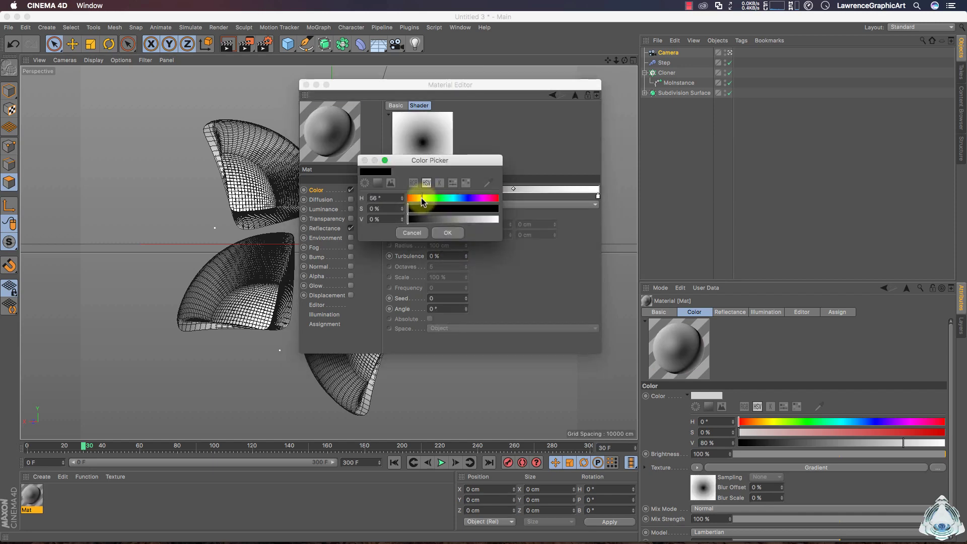
left_click_drag(422, 207, 511, 209)
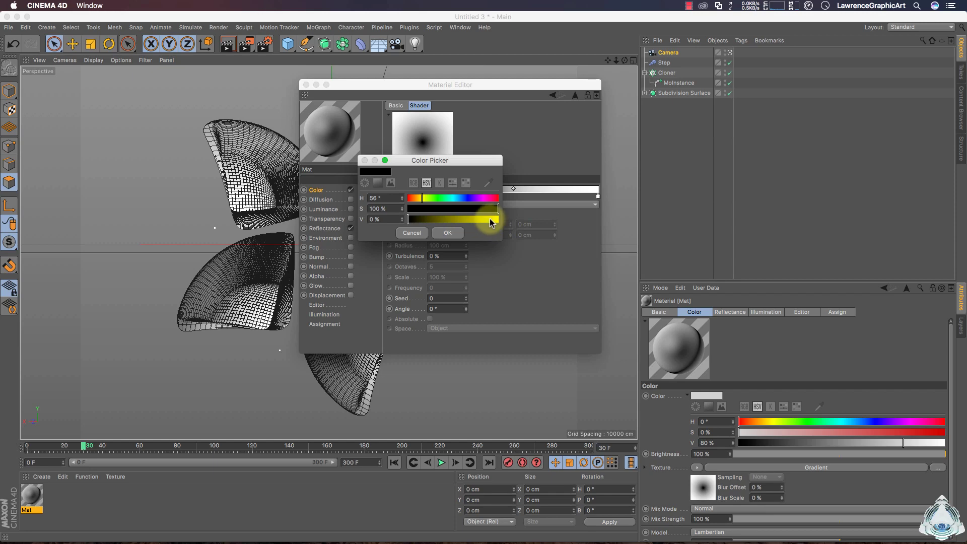
left_click(438, 233)
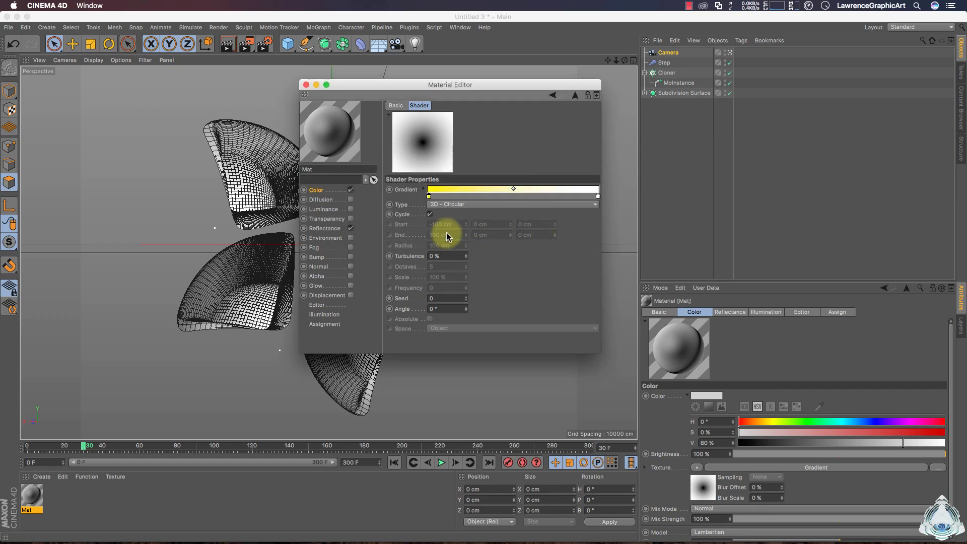
Step: Add a red knot (H 0°, S 100%, V 100%) to the gradient and place it somewhat past the middle
left_click(475, 197)
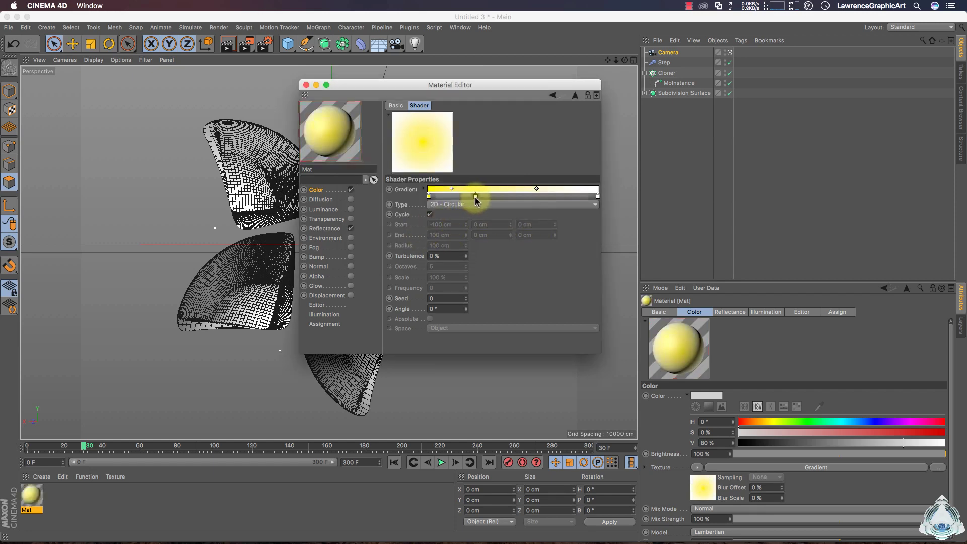
left_click_drag(477, 198, 442, 201)
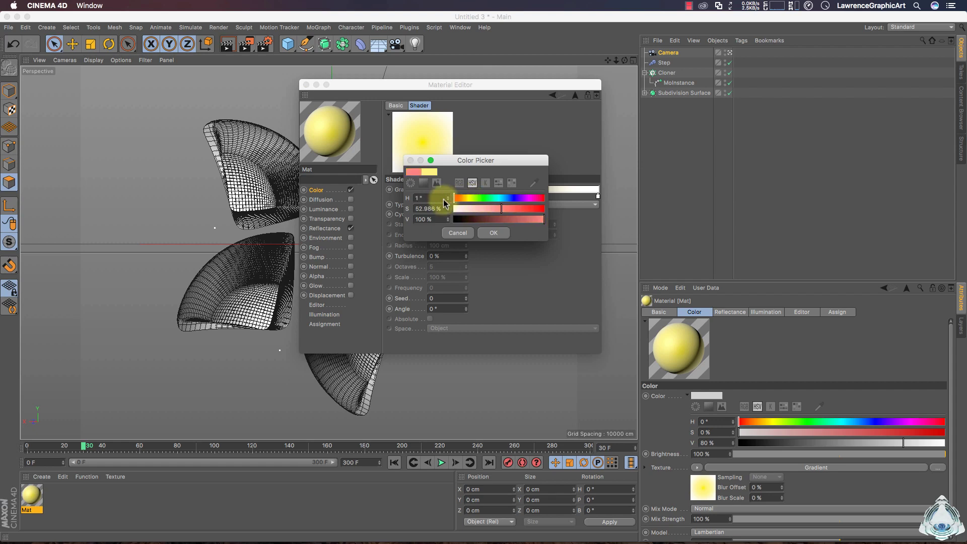
left_click_drag(515, 208, 560, 208)
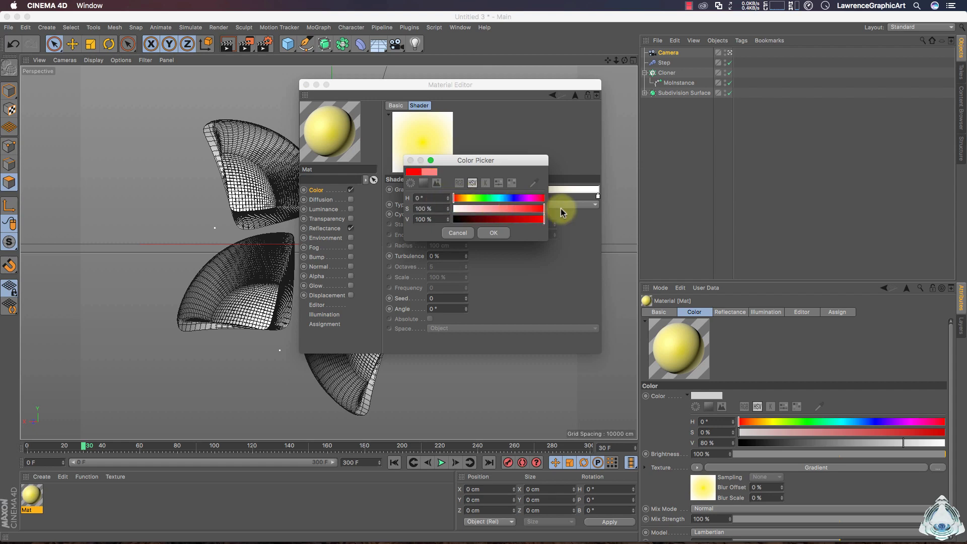
left_click(496, 233)
left_click_drag(476, 199, 510, 198)
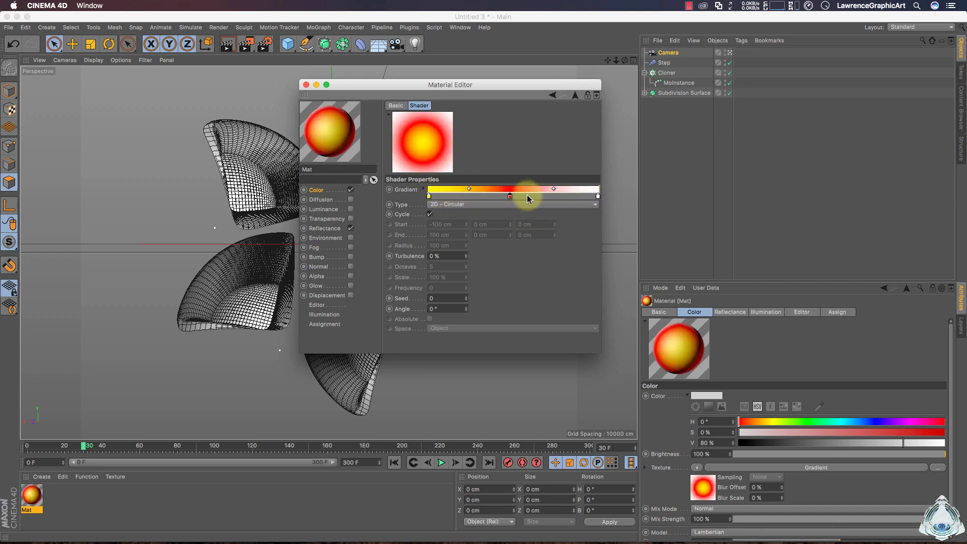
left_click_drag(511, 199, 535, 199)
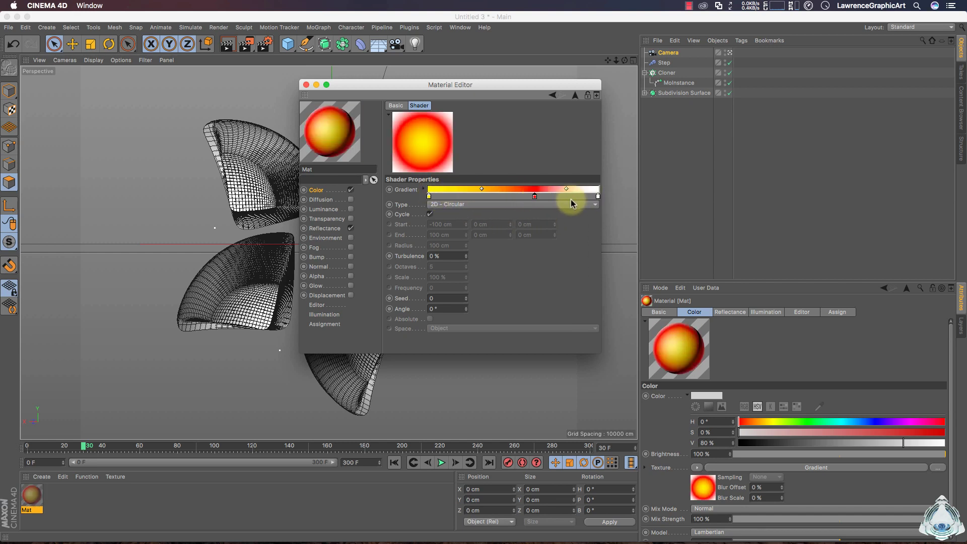
Step: Recolour the gradient's white end knot to blue with hue 234° and assign the material to the Cloner
double_click(598, 197)
left_click(634, 200)
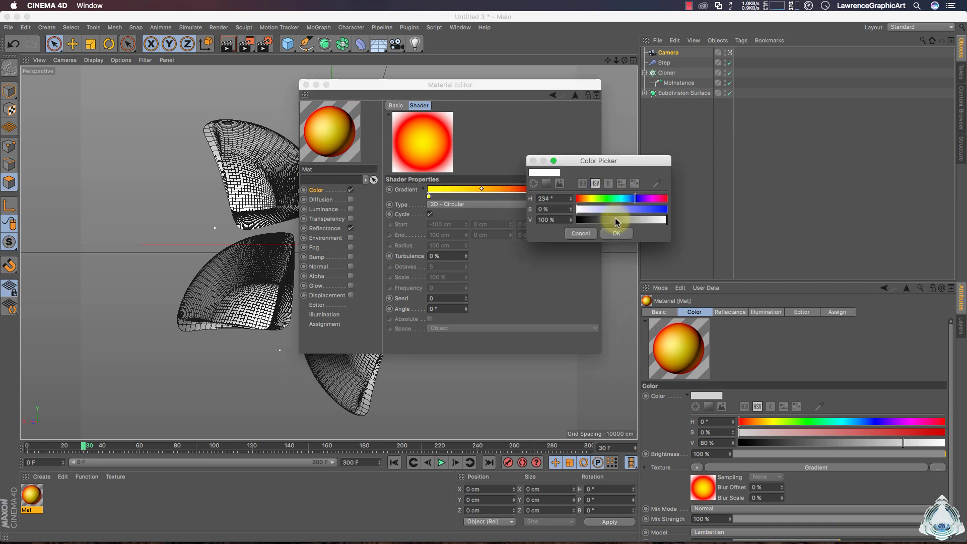
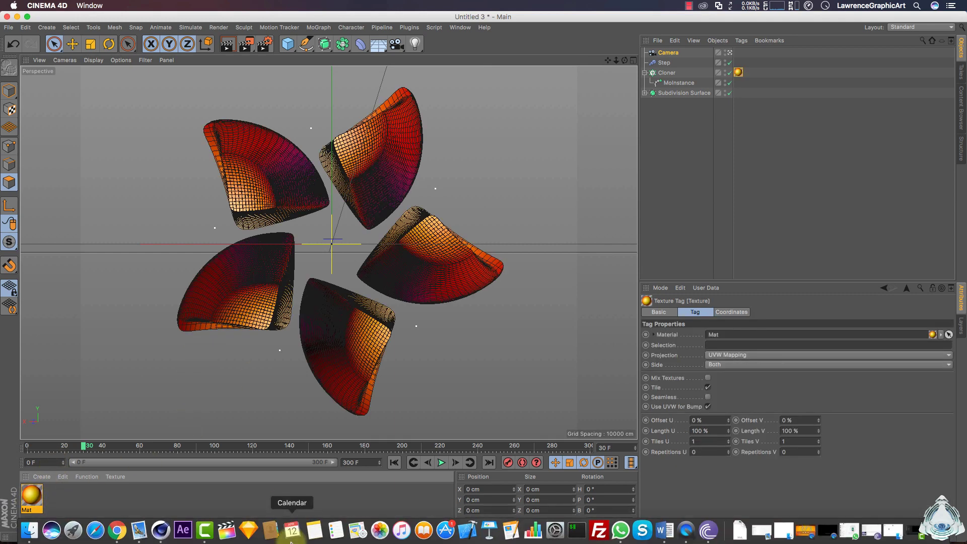
left_click(625, 61)
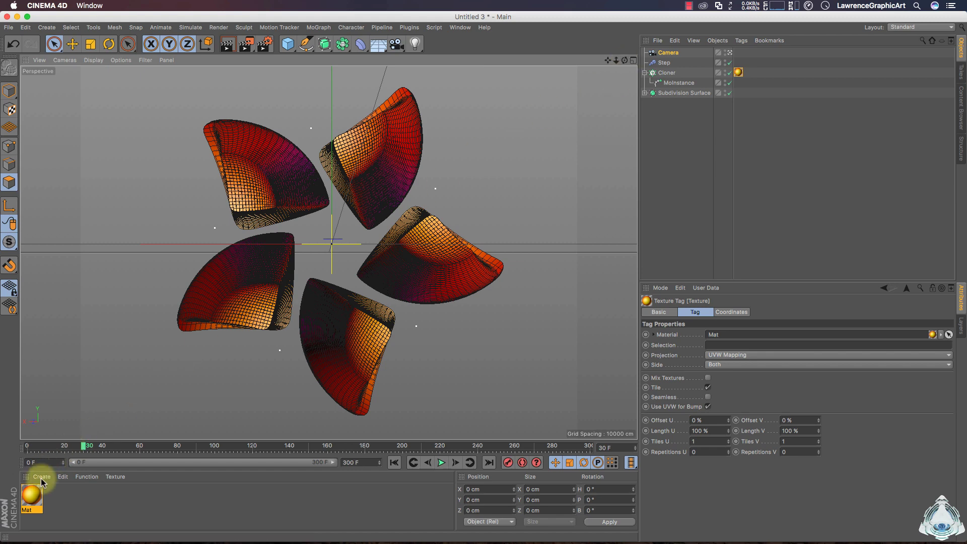
Step: Shift the yellow start knot slightly inward and the red knot closer to the middle in the Mat material's gradient
double_click(31, 495)
left_click_drag(334, 71, 560, 119)
left_click(526, 247)
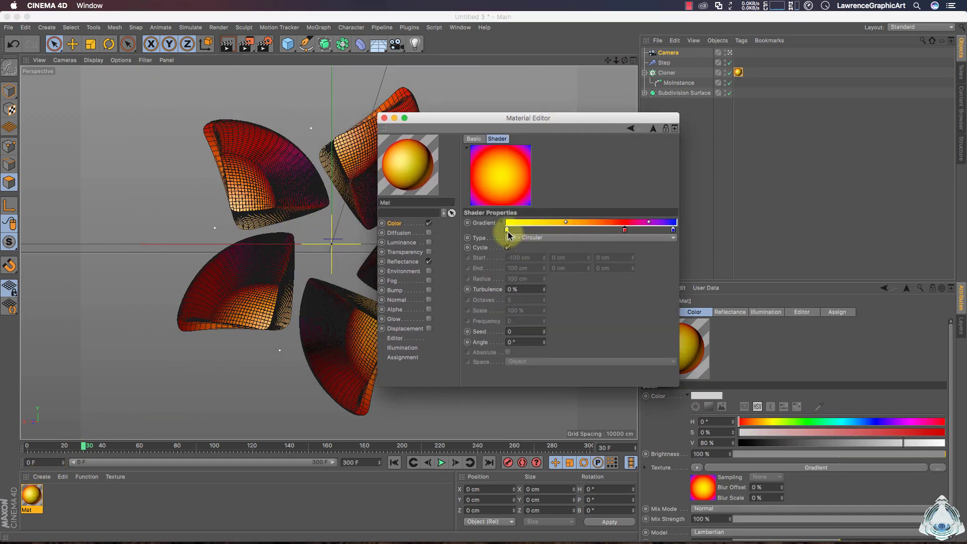
left_click_drag(508, 233, 523, 233)
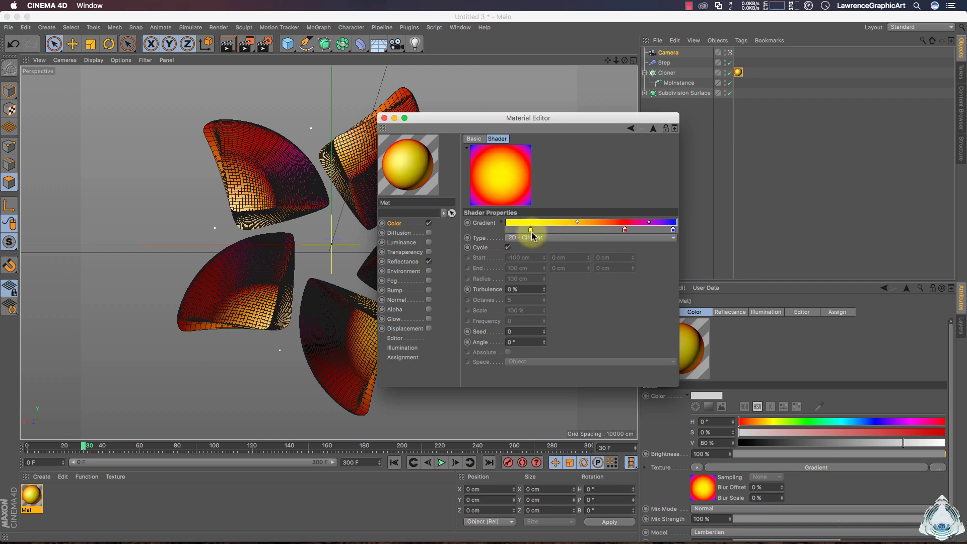
left_click_drag(624, 230, 608, 231)
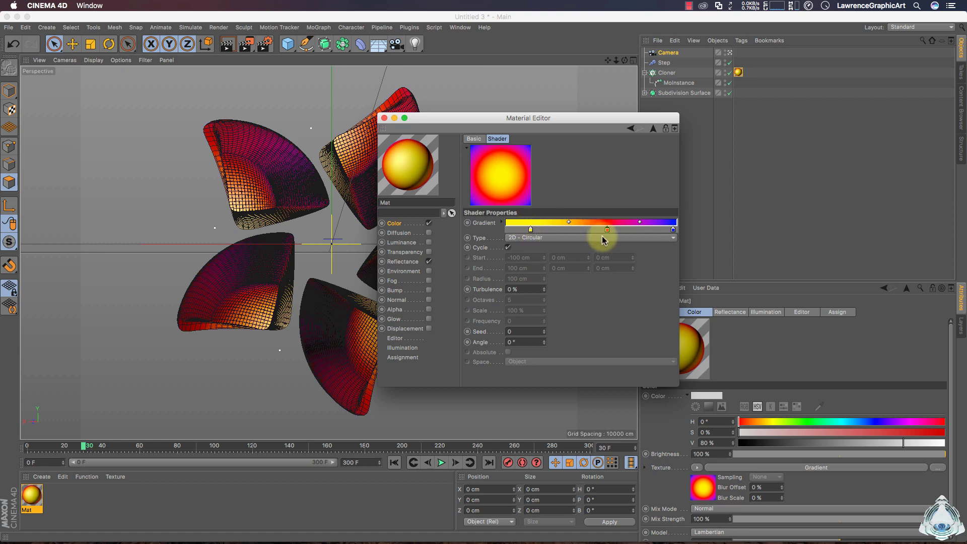
double_click(526, 230)
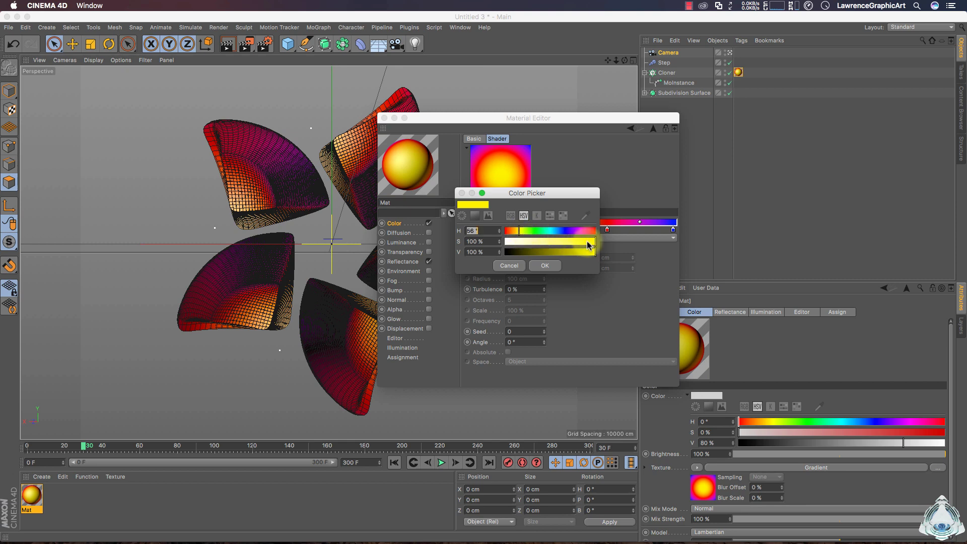
left_click(545, 265)
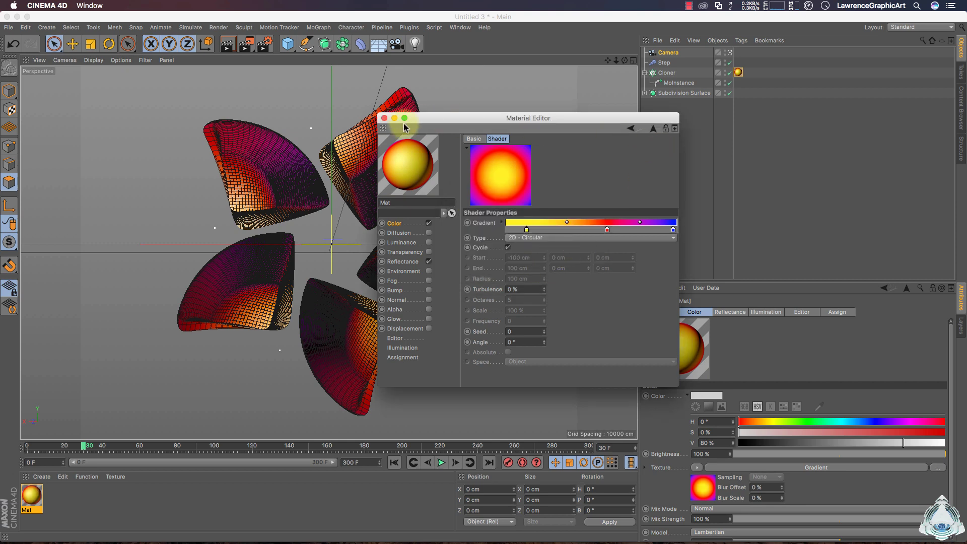
left_click(384, 118)
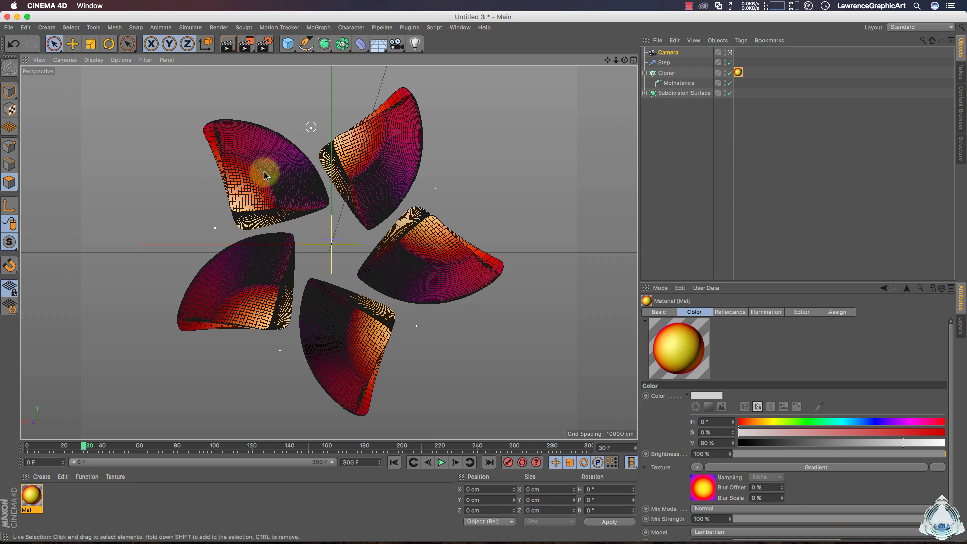
Step: Add a Background object to the scene and create a second material
left_click(379, 46)
left_click_drag(380, 51, 423, 132)
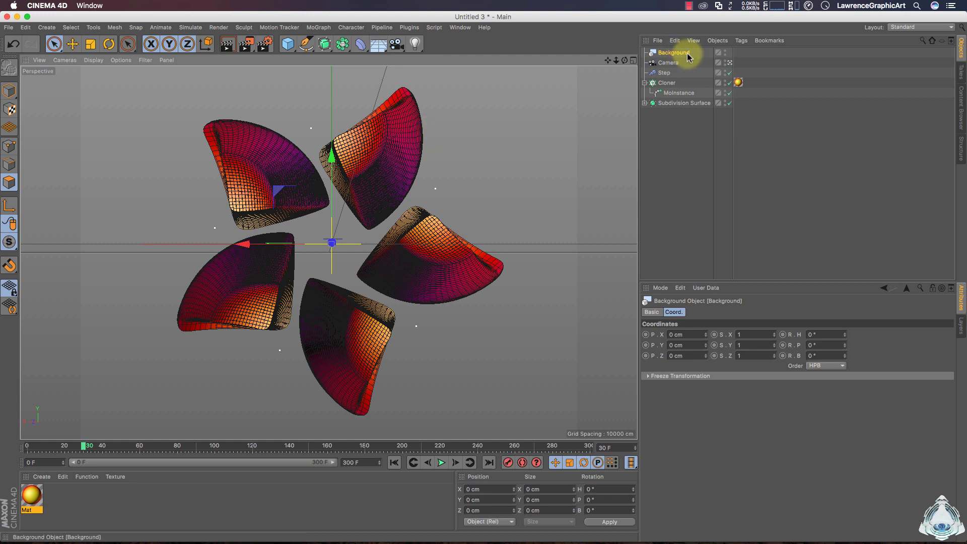
left_click(108, 497)
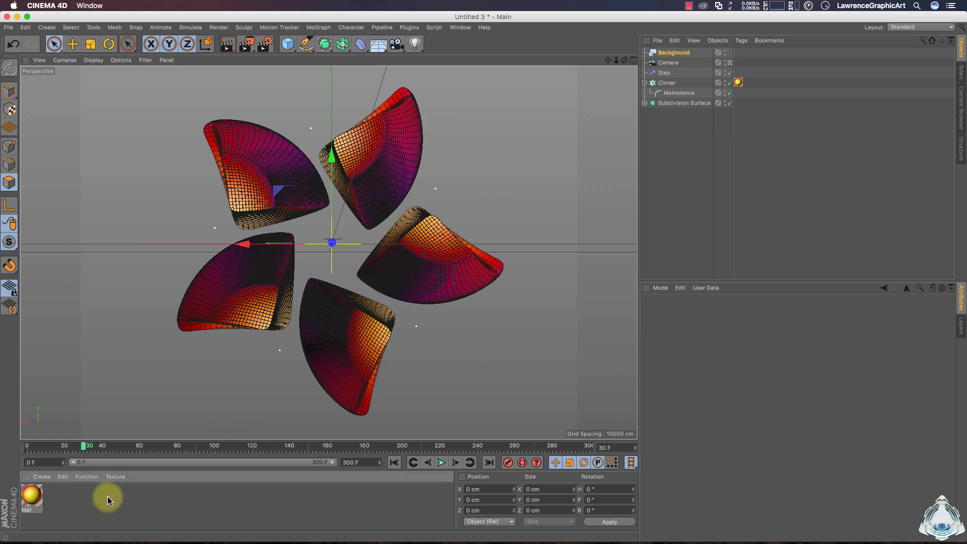
double_click(97, 500)
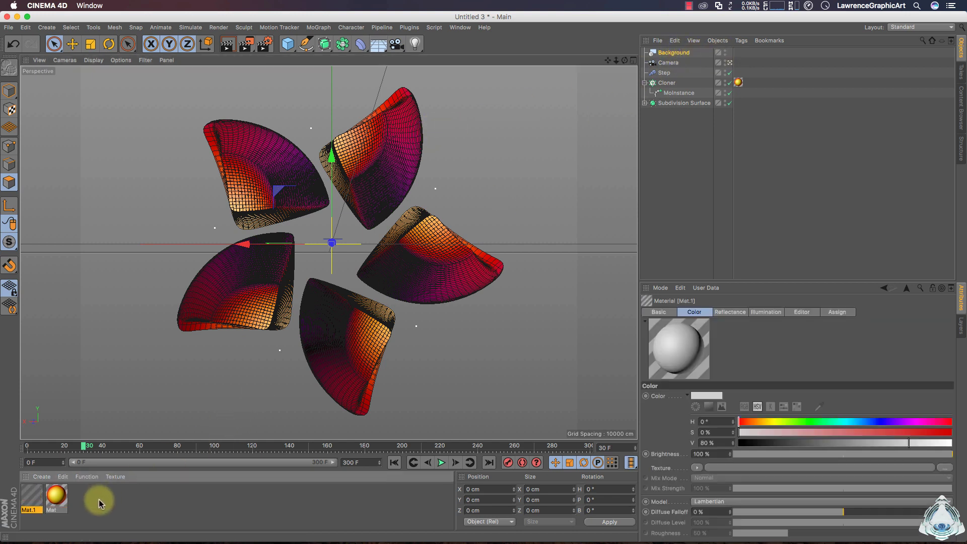
Step: Load a Gradient shader into the new material's colour texture and set its type to 2D - Circular
double_click(33, 501)
left_click_drag(342, 77, 492, 79)
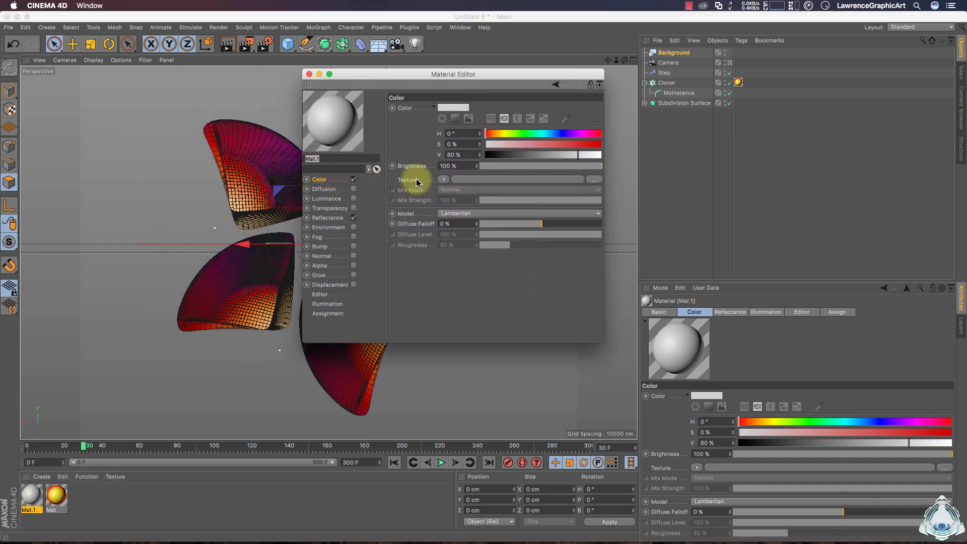
left_click(443, 180)
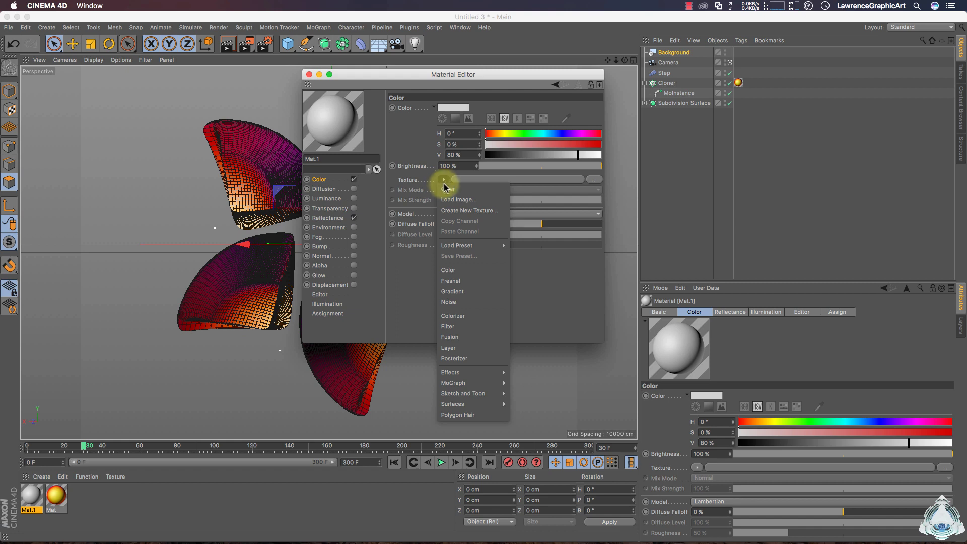
left_click(471, 292)
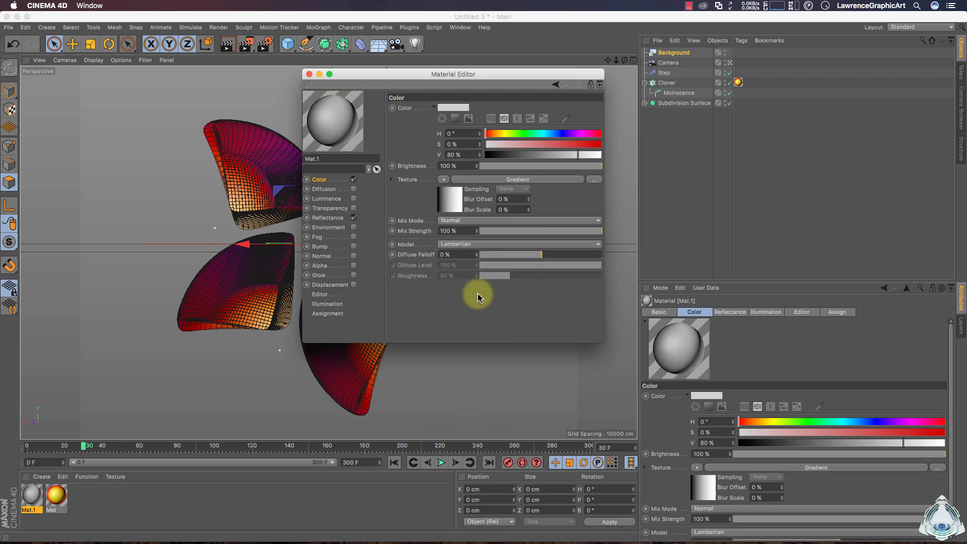
left_click(455, 208)
left_click(453, 196)
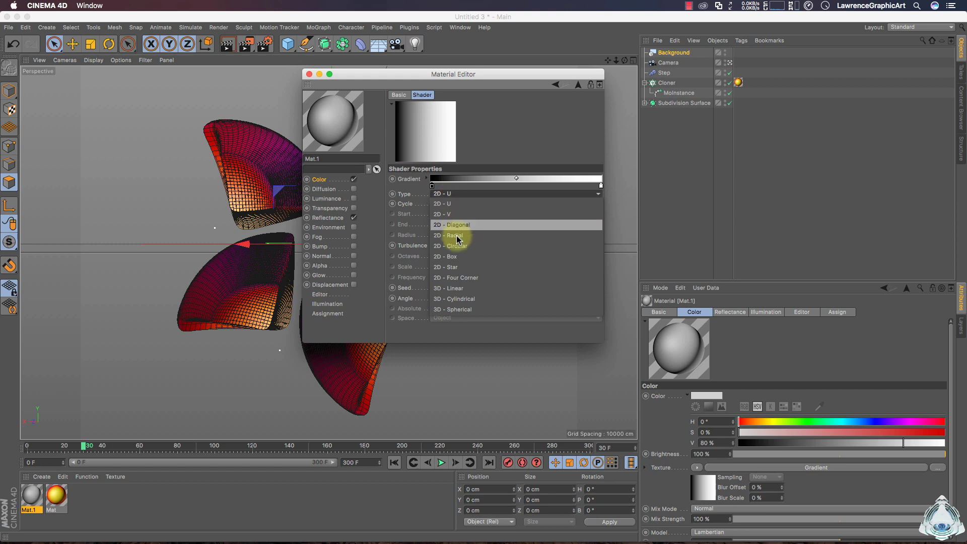
left_click(480, 246)
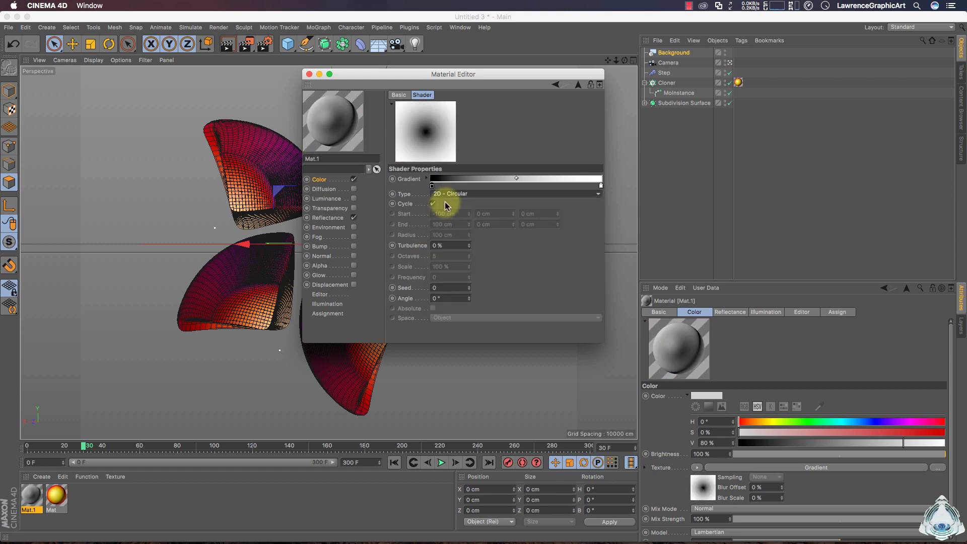
Step: Recolour the gradient's white end knot to pale lavender with hue 250°, saturation 22% and value 100%
double_click(599, 185)
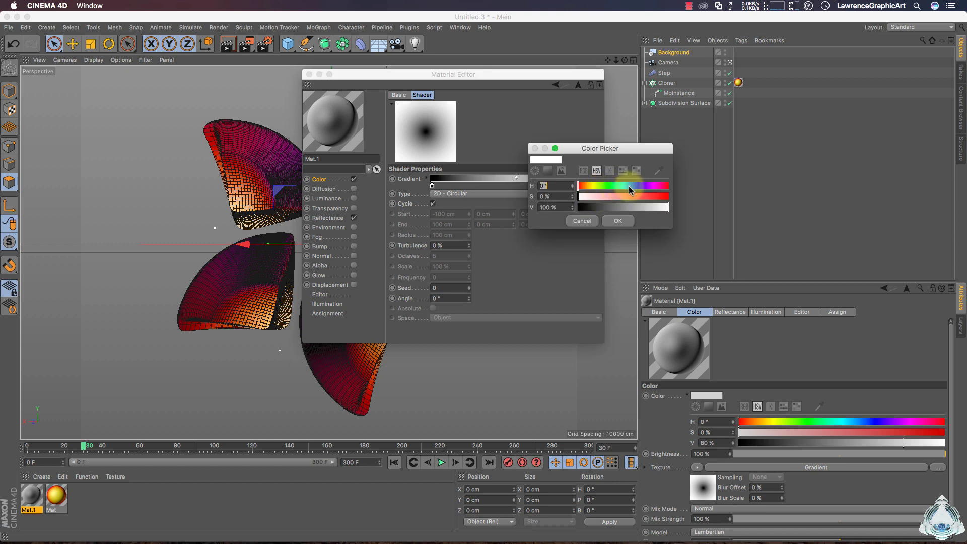
mouse_move(629, 186)
left_mouse_down()
mouse_move(648, 186)
mouse_move(616, 200)
mouse_move(595, 201)
mouse_move(642, 190)
mouse_move(597, 195)
left_mouse_up()
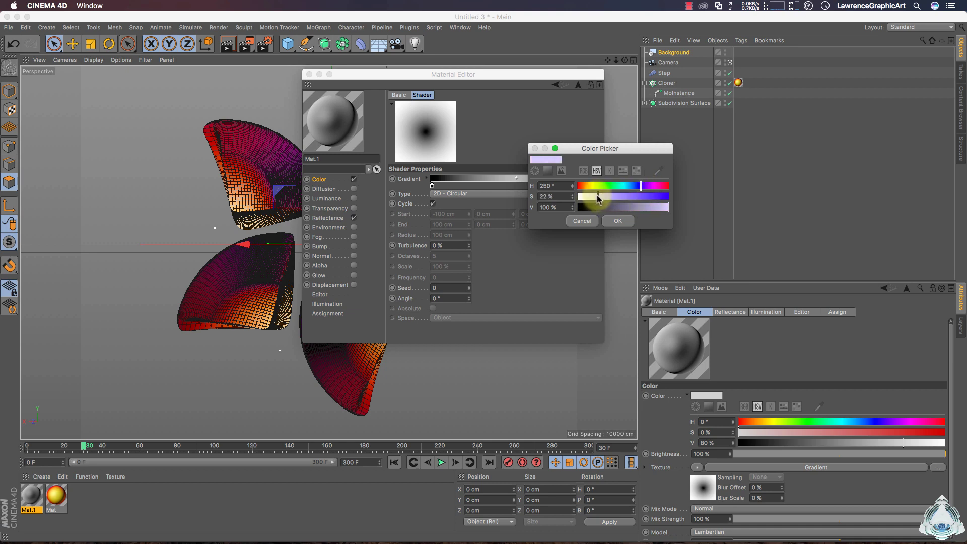
left_click(611, 222)
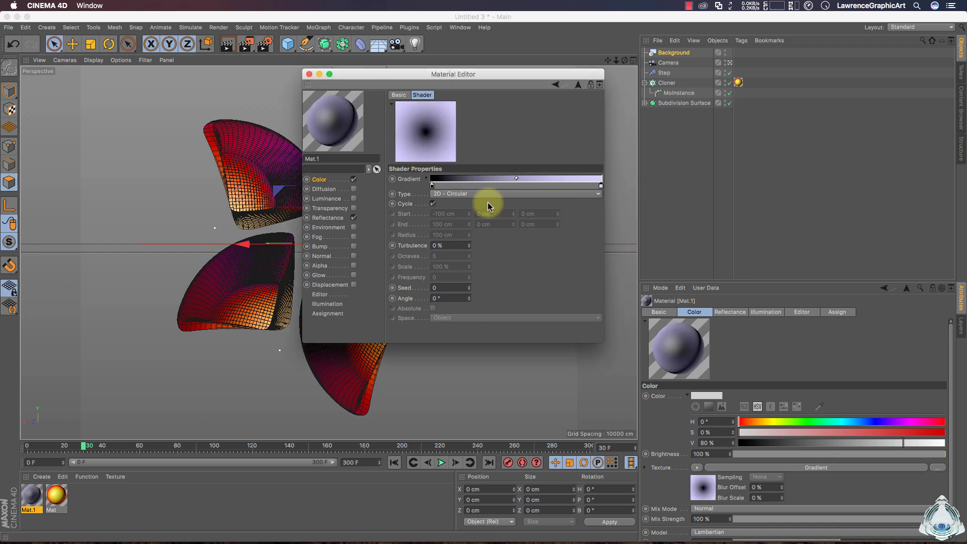
Step: Recolour the gradient's black start knot to white with value 100% and assign the material to the Background object
double_click(431, 186)
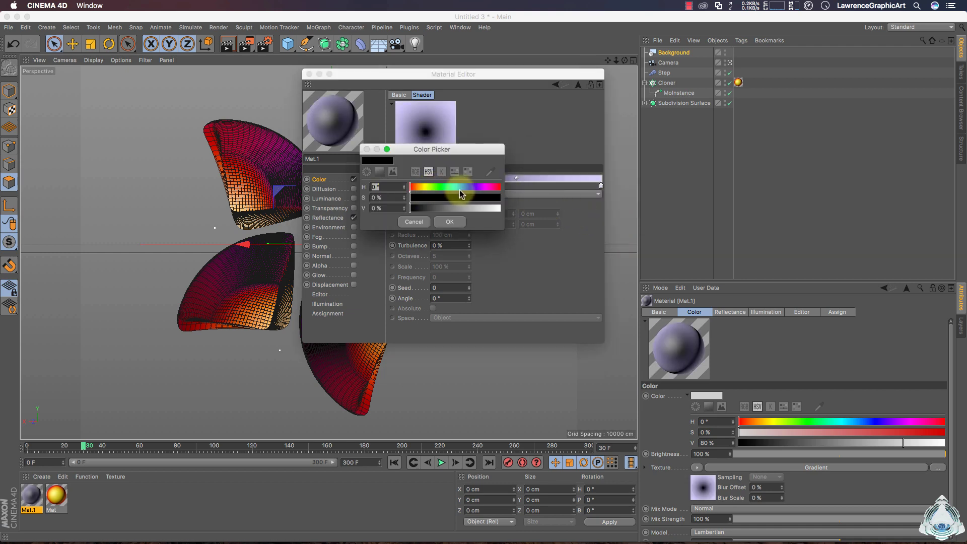
left_click_drag(494, 208, 509, 208)
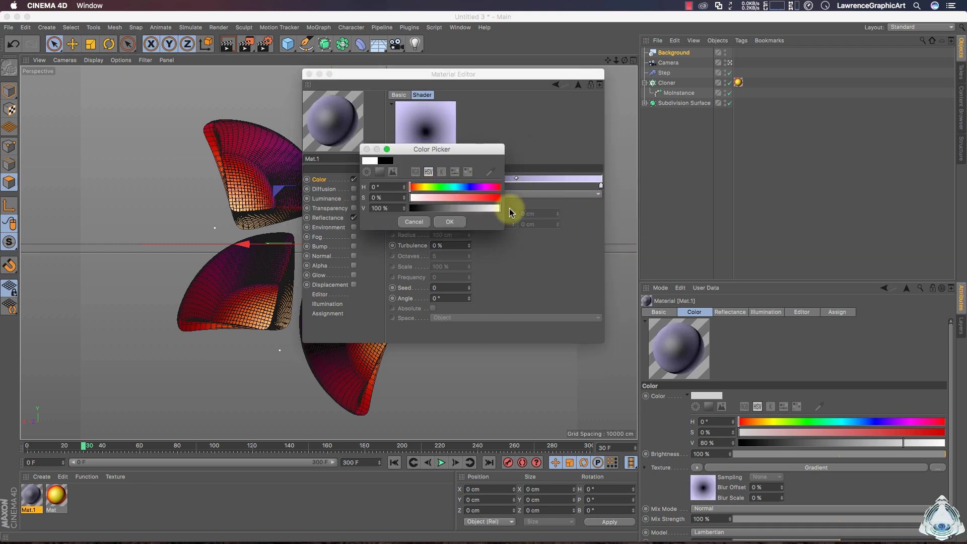
left_click(450, 222)
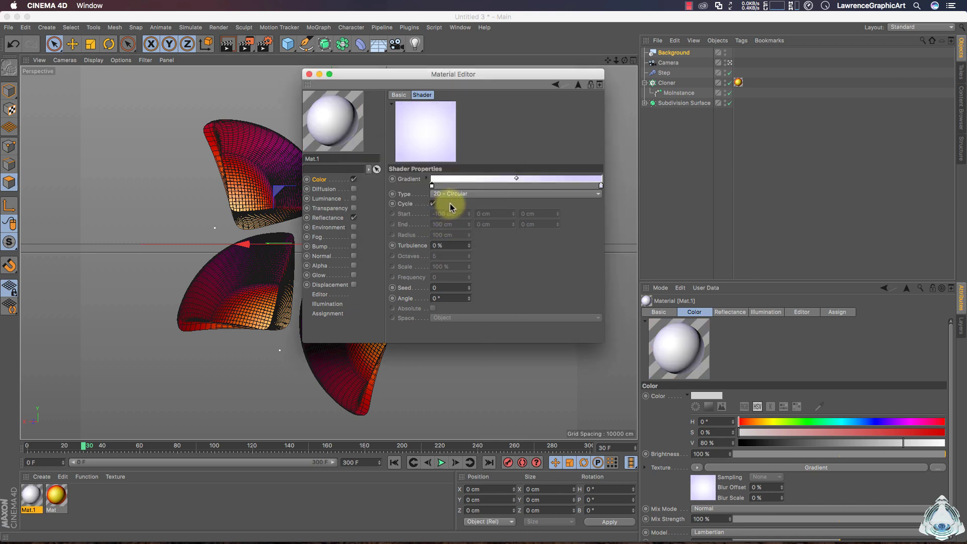
left_click(309, 74)
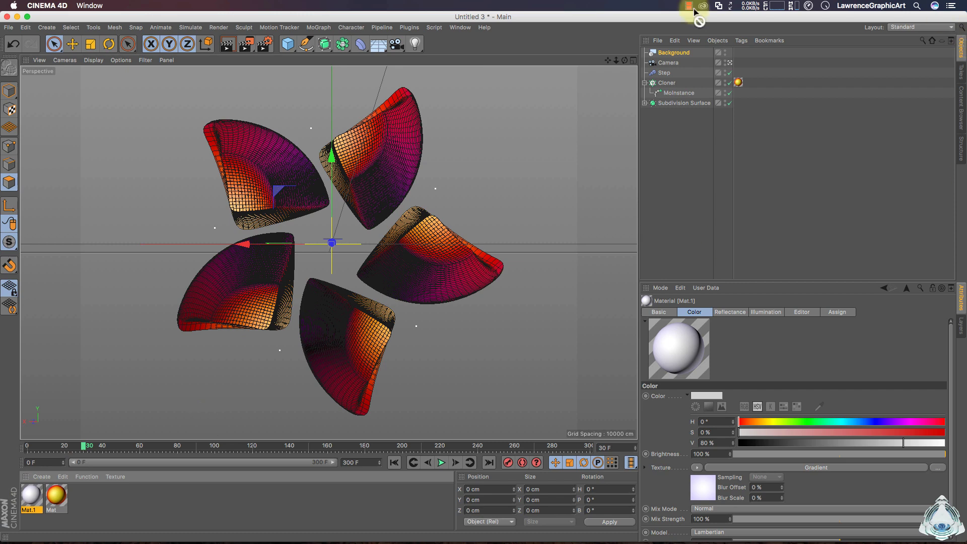
left_click_drag(695, 11, 676, 53)
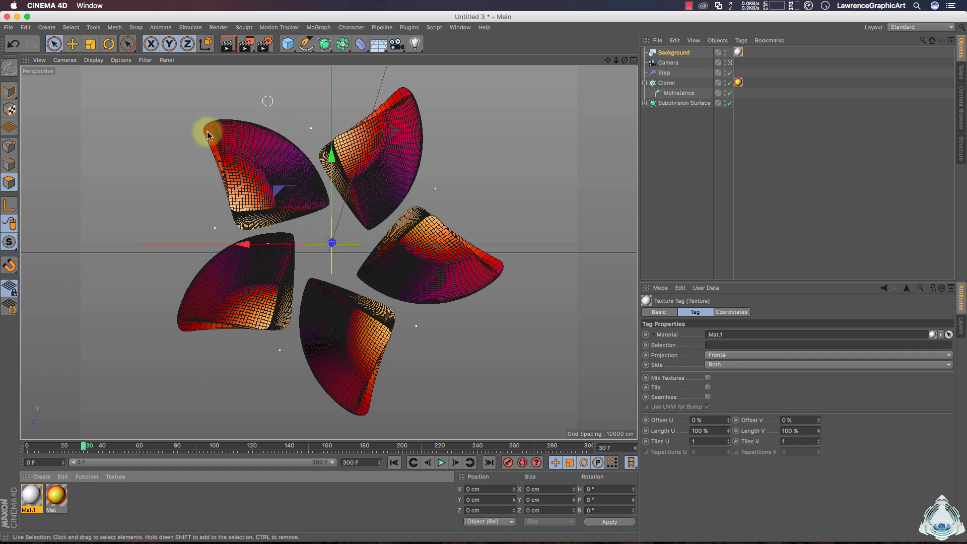
Step: Set the render output to the HDV/HDTV 720 29.97 preset and the frame range to All Frames
left_click(264, 44)
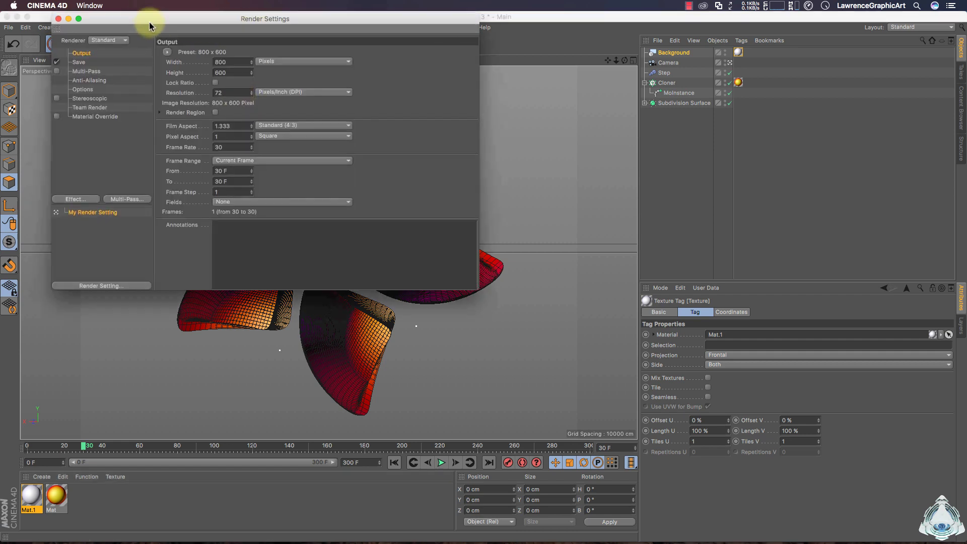
left_click_drag(146, 17, 259, 91)
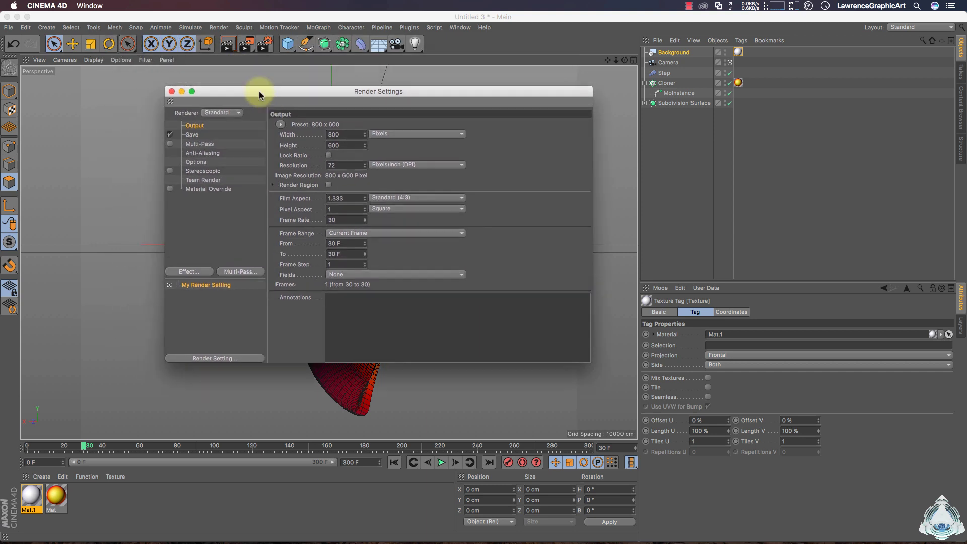
left_click(280, 124)
mouse_move(290, 156)
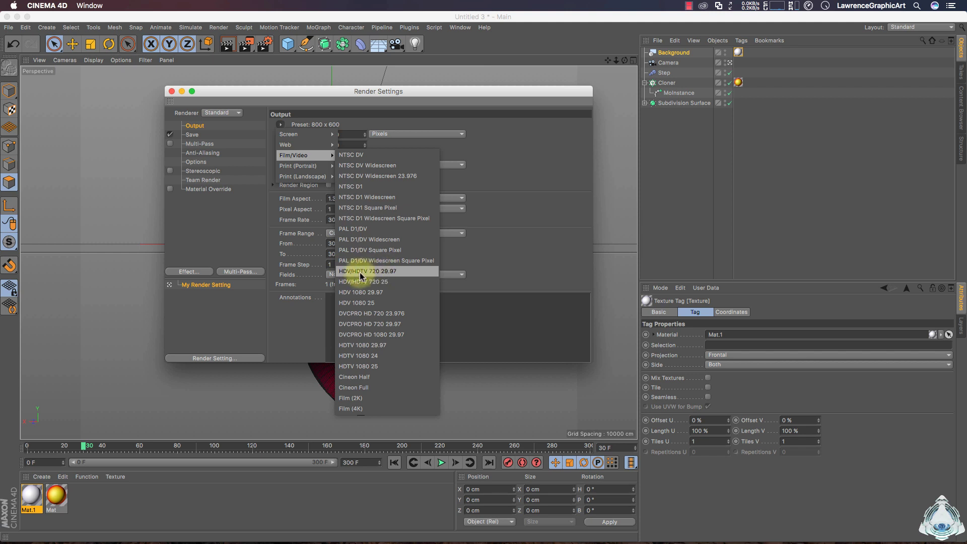
left_click(388, 273)
left_click(339, 145)
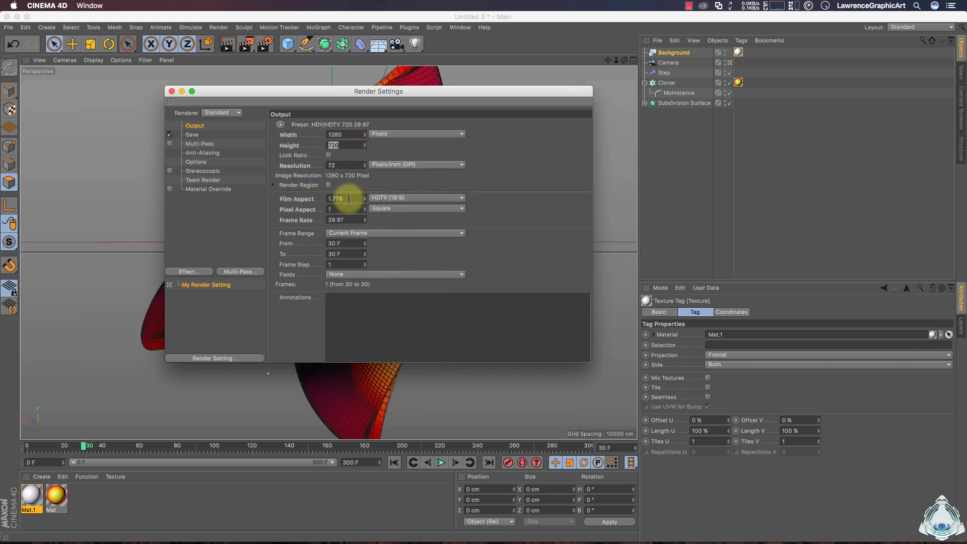
key("Tab")
key("Tab")
key("Tab")
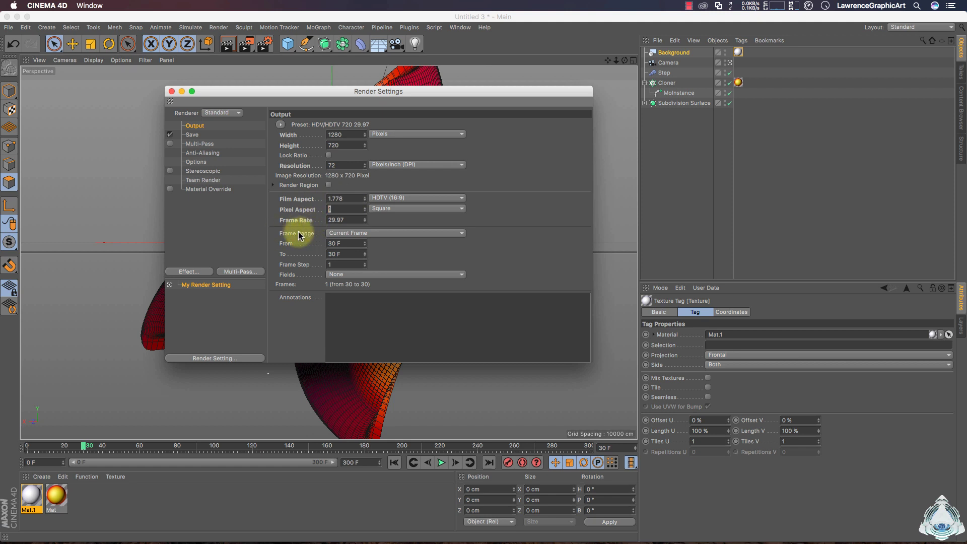
left_click(346, 233)
left_click(356, 265)
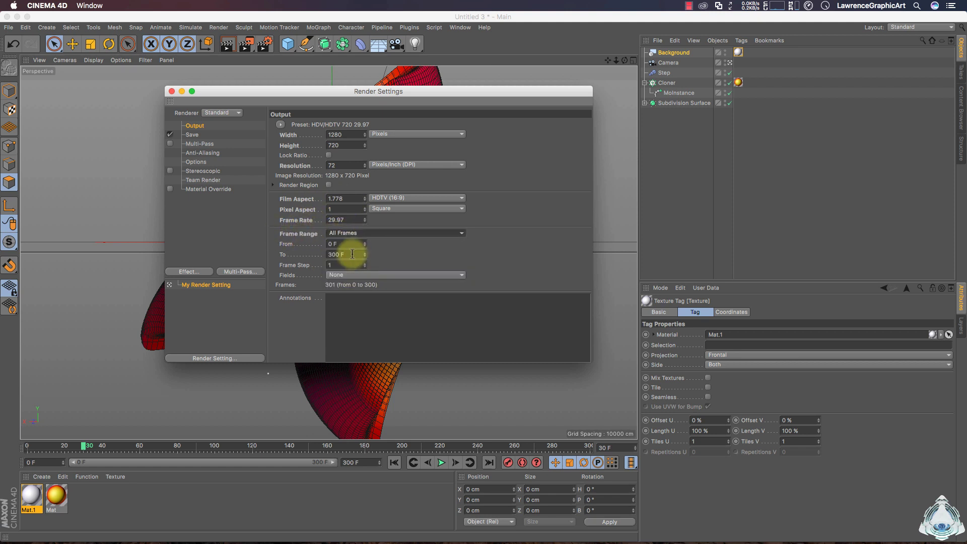
Step: Set the render's save format to QuickTime Movie
left_click(200, 135)
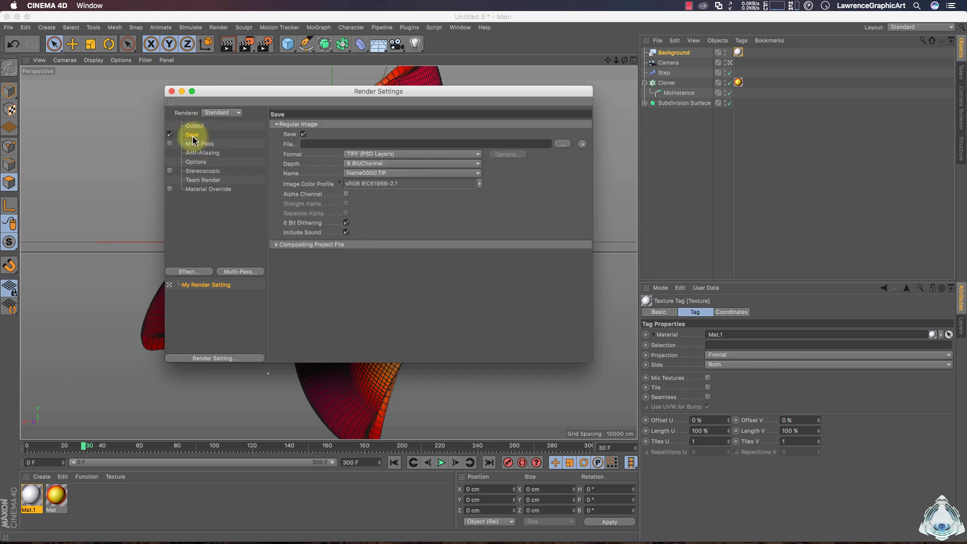
left_click(366, 153)
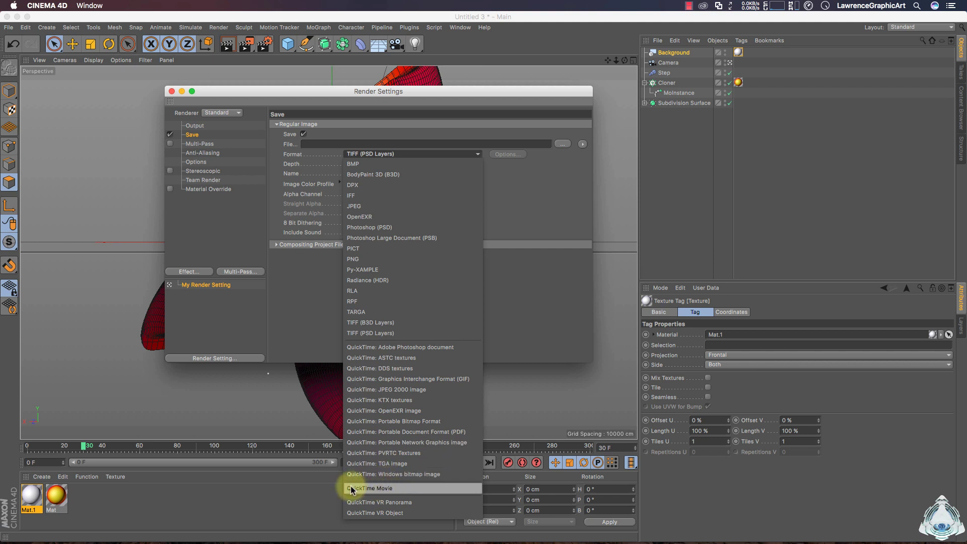
left_click(389, 488)
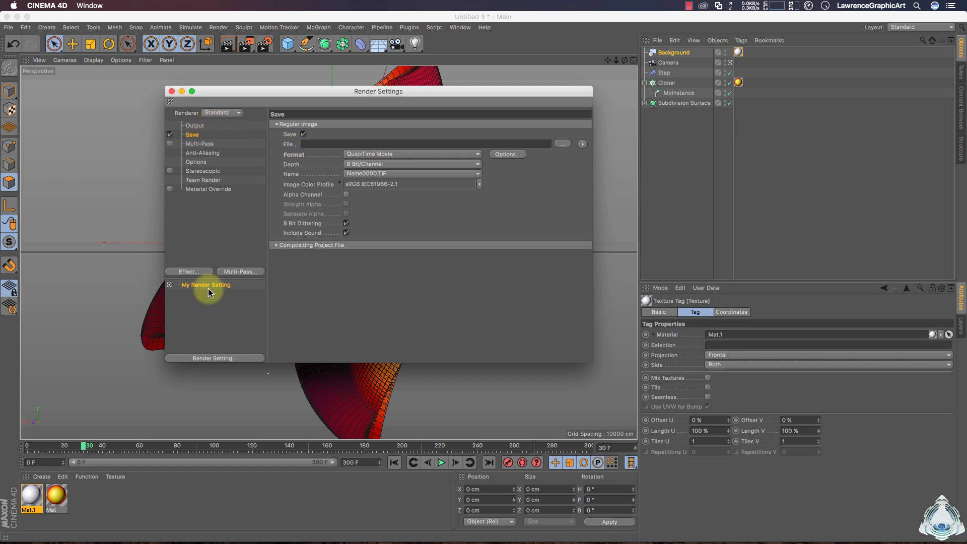
Step: Add the Ambient Occlusion effect to the render settings and set its accuracy to 100%
left_click(189, 273)
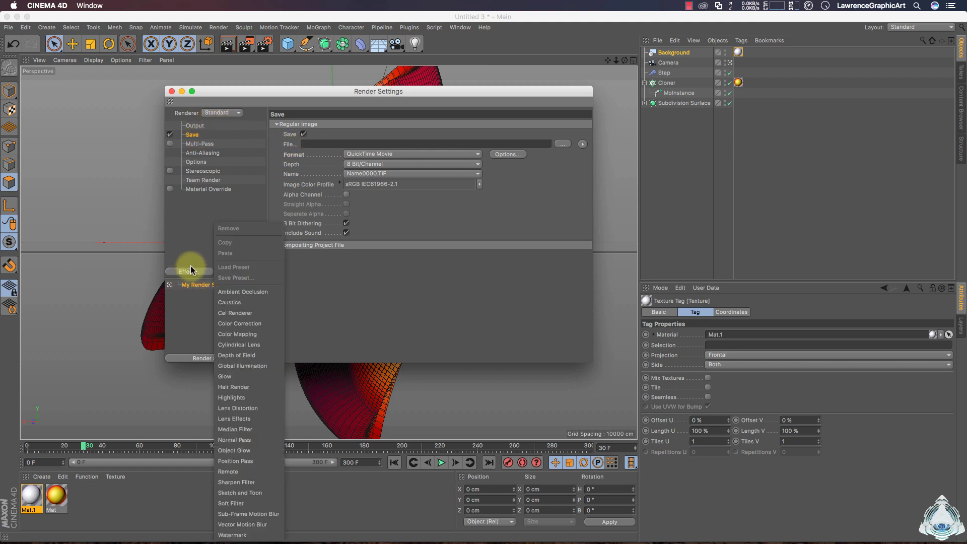
left_click(246, 291)
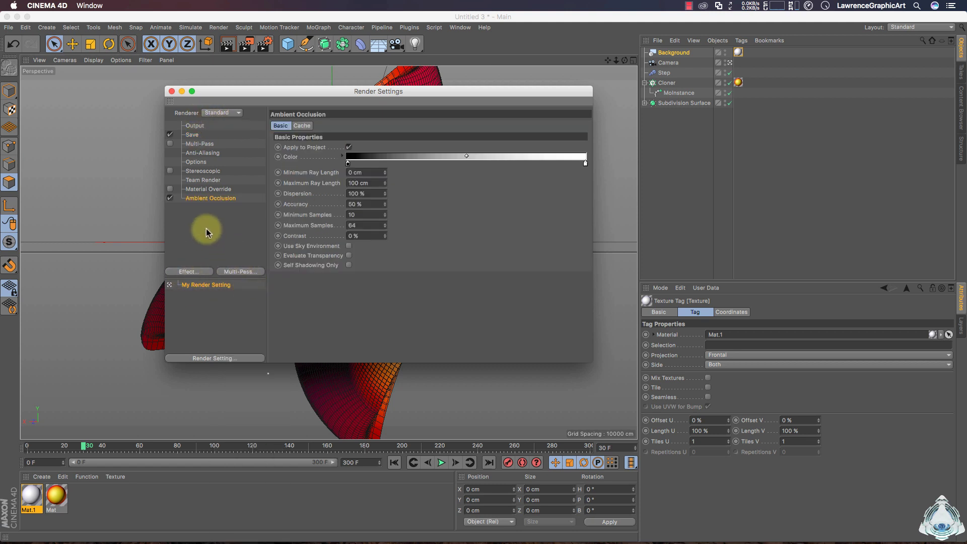
left_click_drag(357, 204, 284, 206)
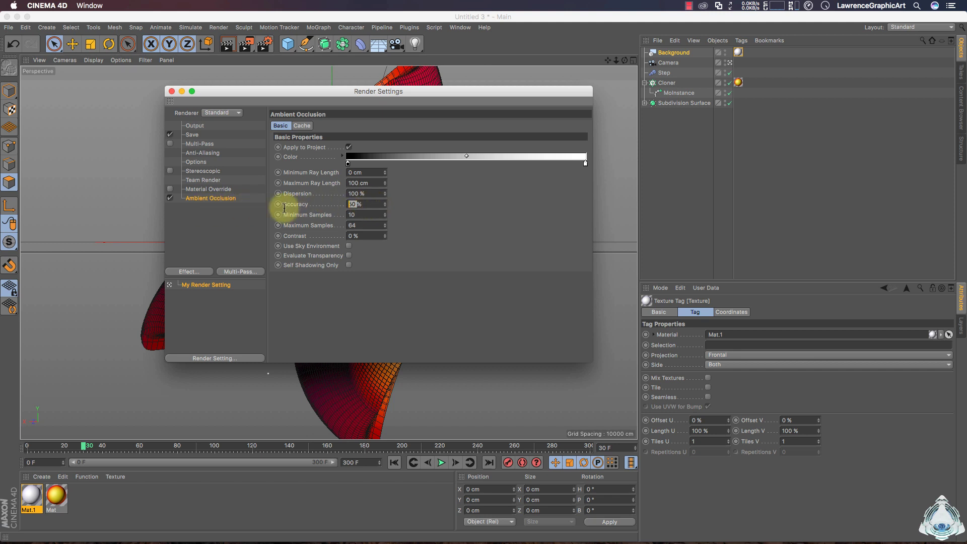
type("100")
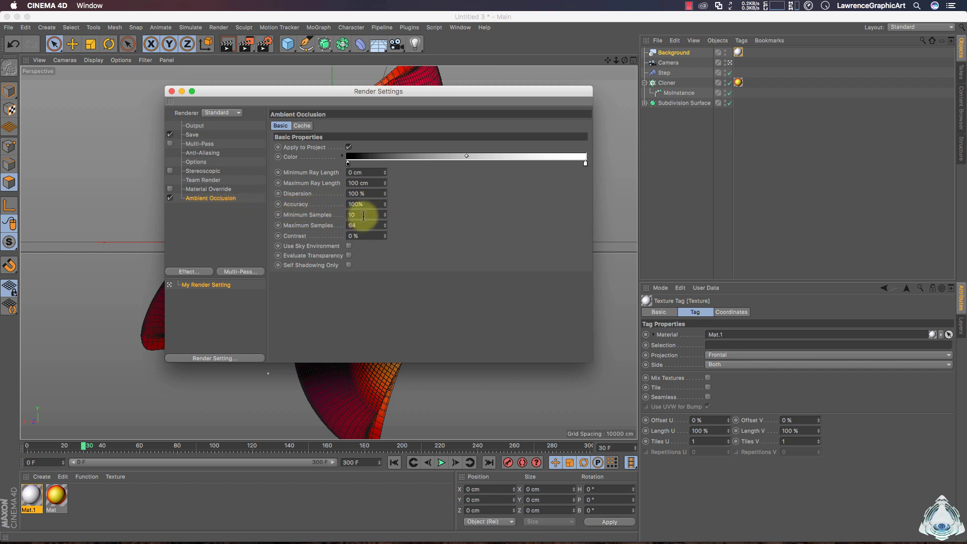
Step: Set the Ambient Occlusion minimum samples to 65 and maximum samples to 200
left_click_drag(365, 225, 276, 227)
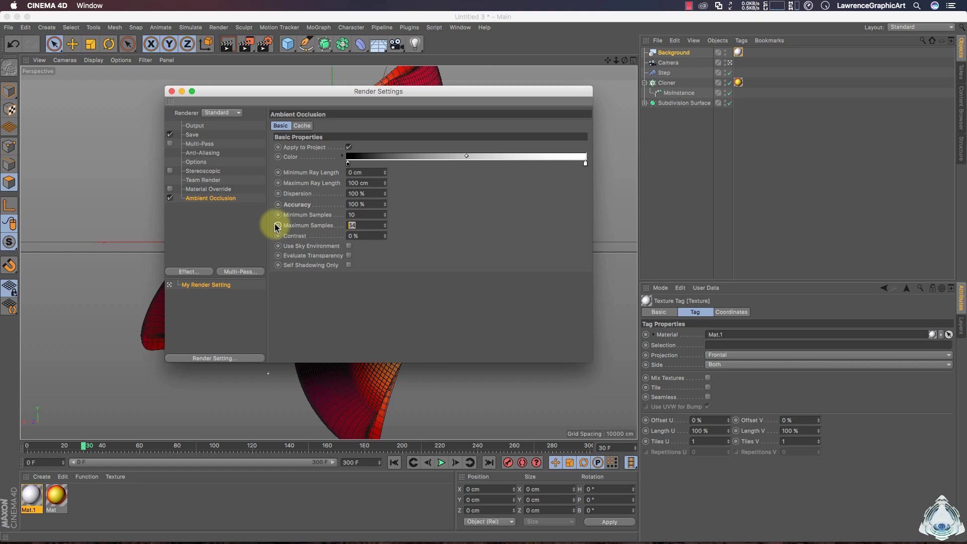
type("200")
left_click_drag(358, 214, 266, 219)
type("6")
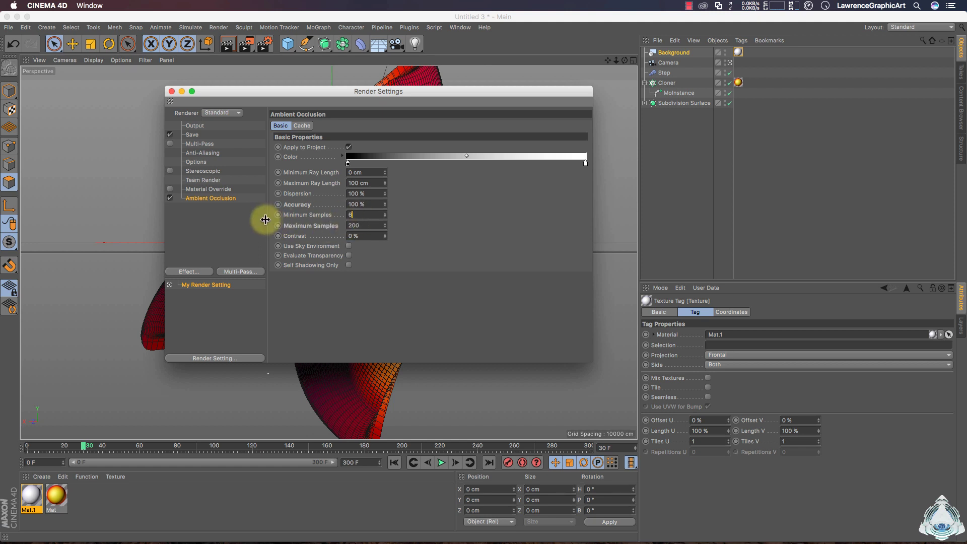
type("5")
left_click_drag(367, 224, 250, 232)
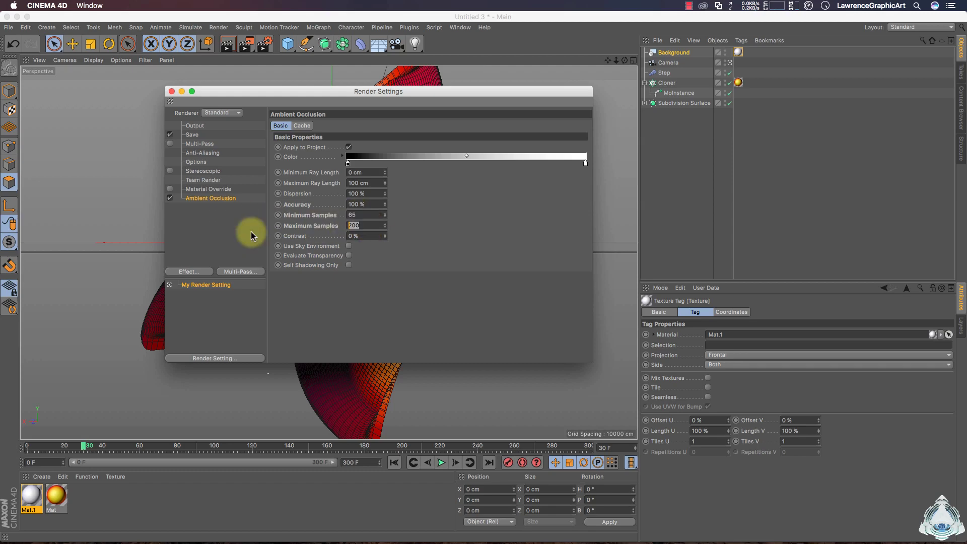
Step: Add the Global Illumination effect to the render settings and set its samples to Low
left_click(192, 270)
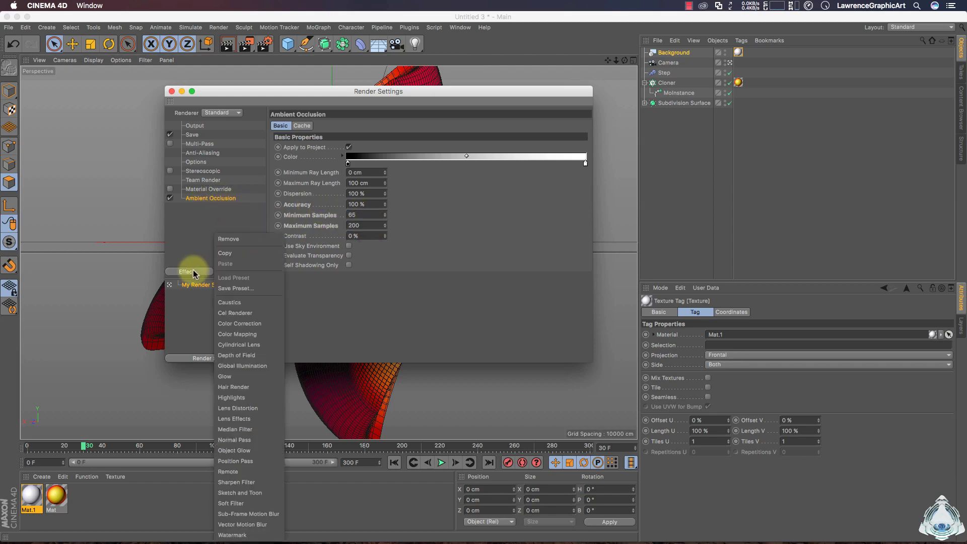
left_click(253, 366)
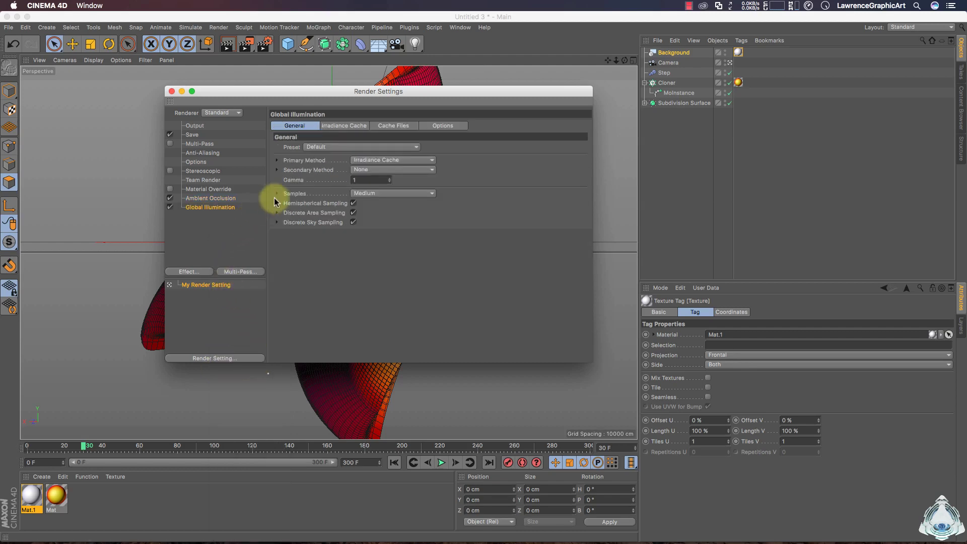
left_click(371, 195)
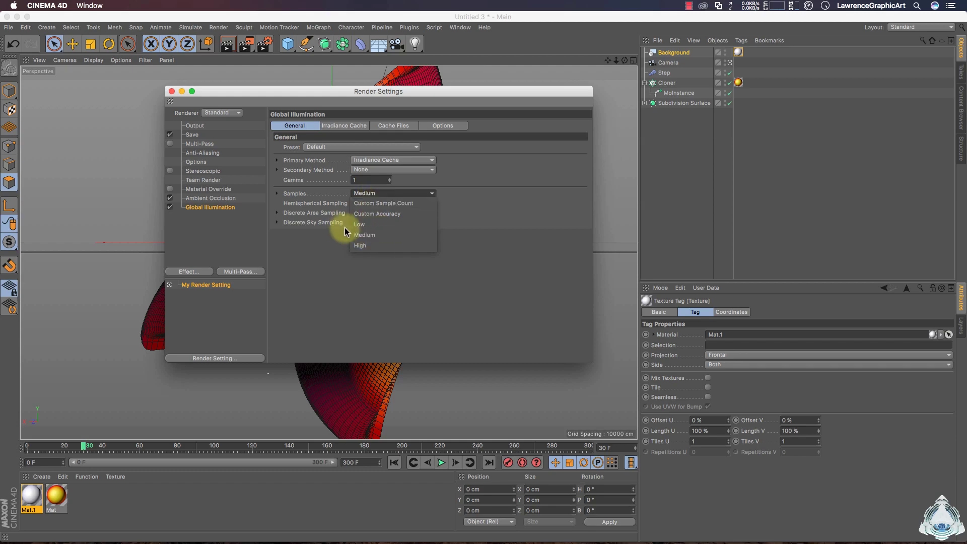
left_click(382, 227)
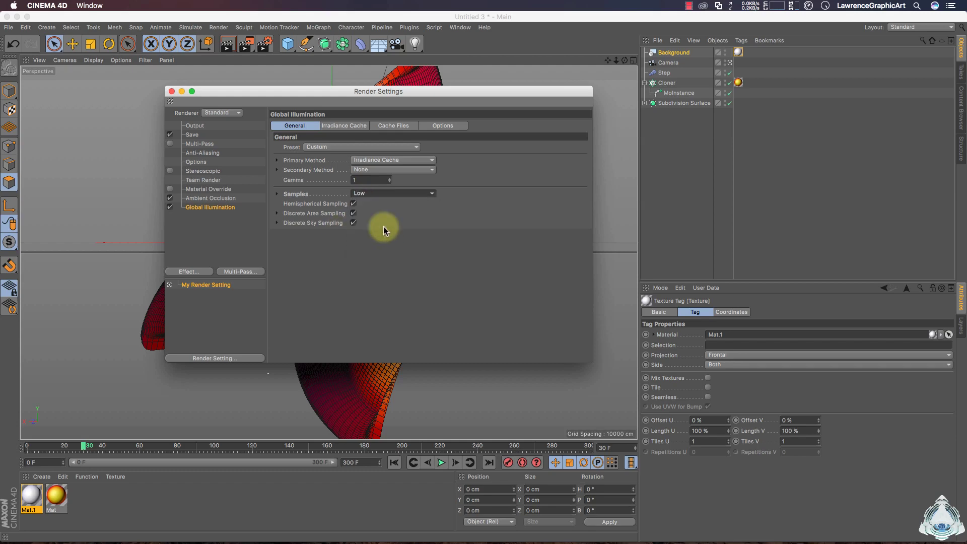
Step: Set the Global Illumination irradiance cache's record density to Low and close the render settings
left_click(341, 130)
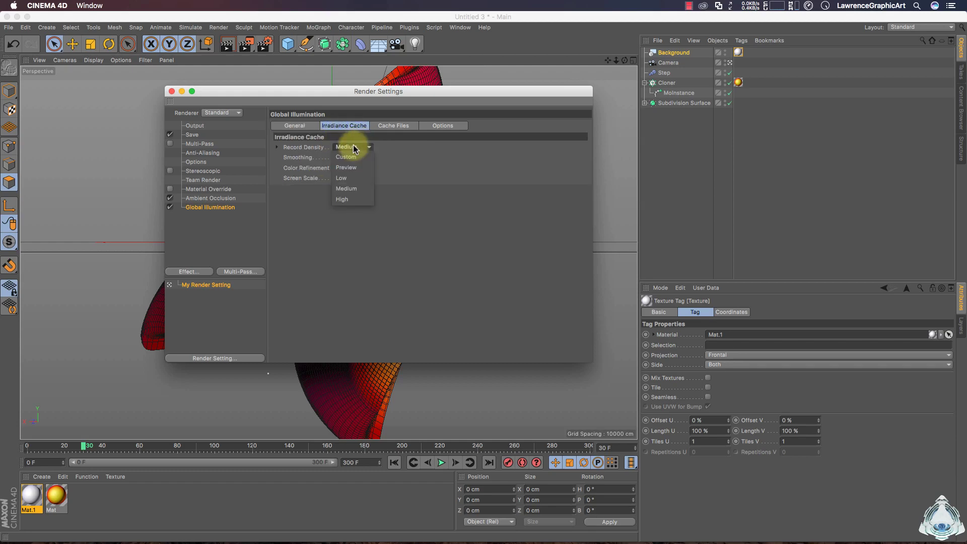
left_click(348, 178)
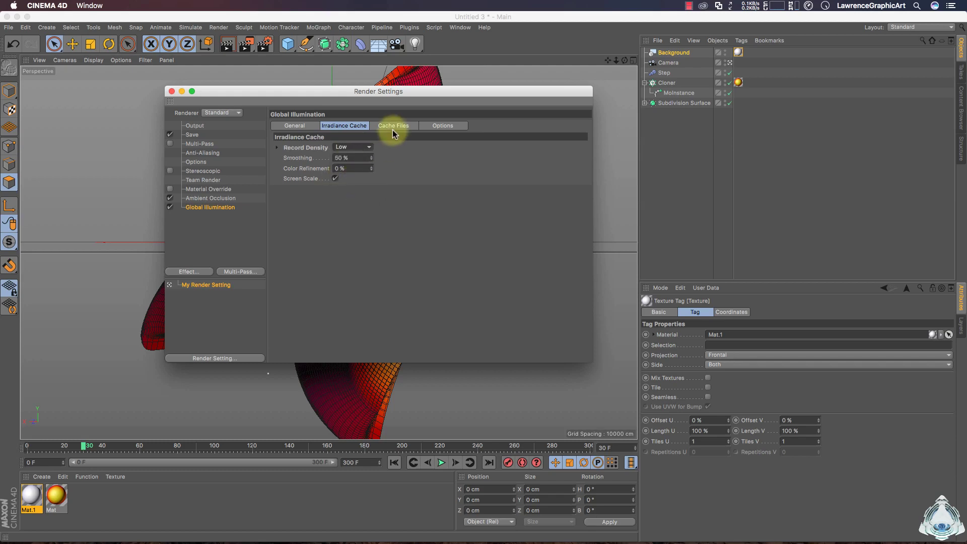
left_click(302, 127)
left_click(355, 181)
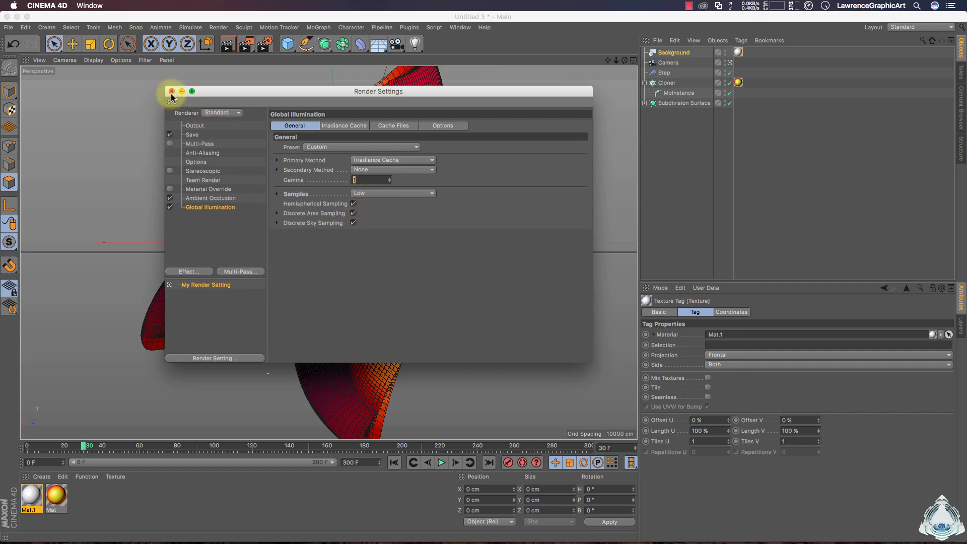
left_click(171, 92)
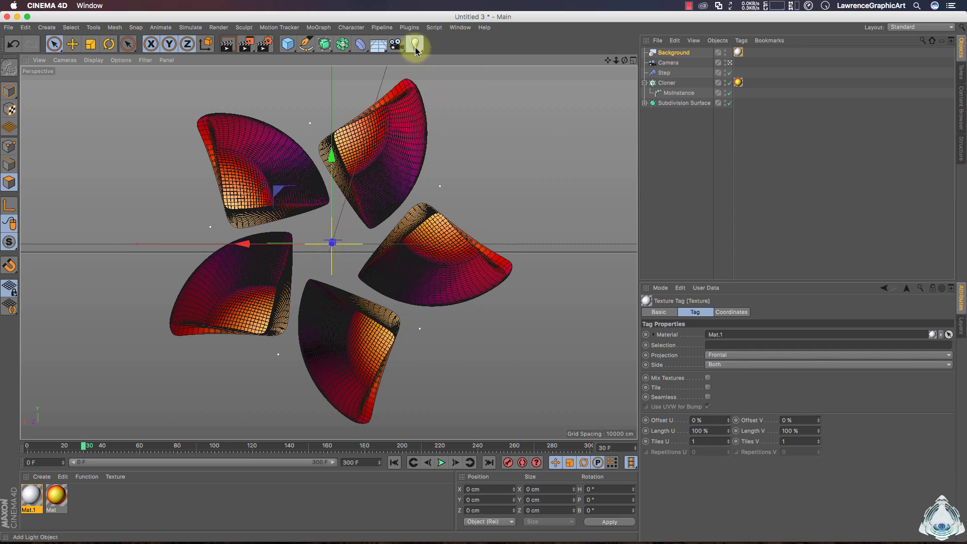
Step: Add a light and move it in front of the cloned segments, to about Y 35 cm and Z 758 cm
left_click_drag(416, 50, 452, 61)
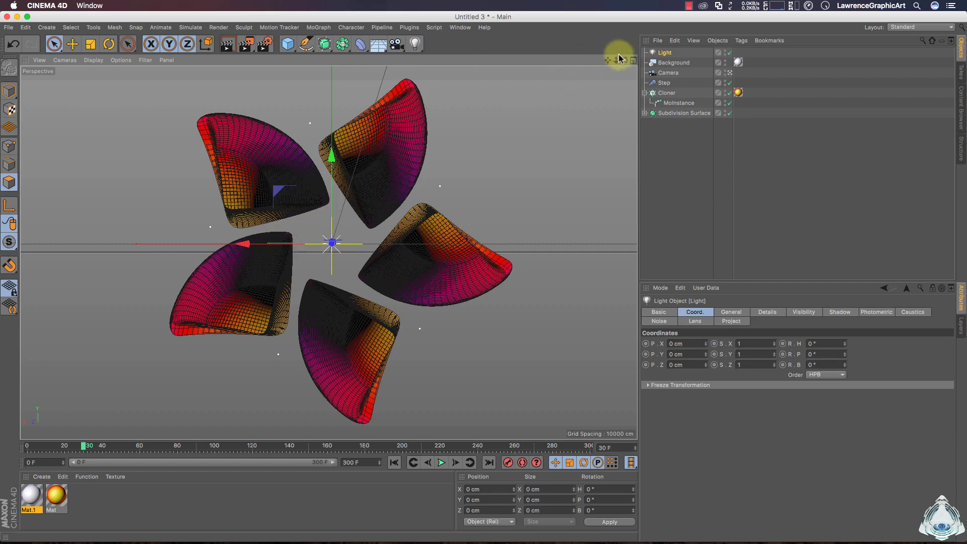
left_click_drag(625, 60, 567, 96)
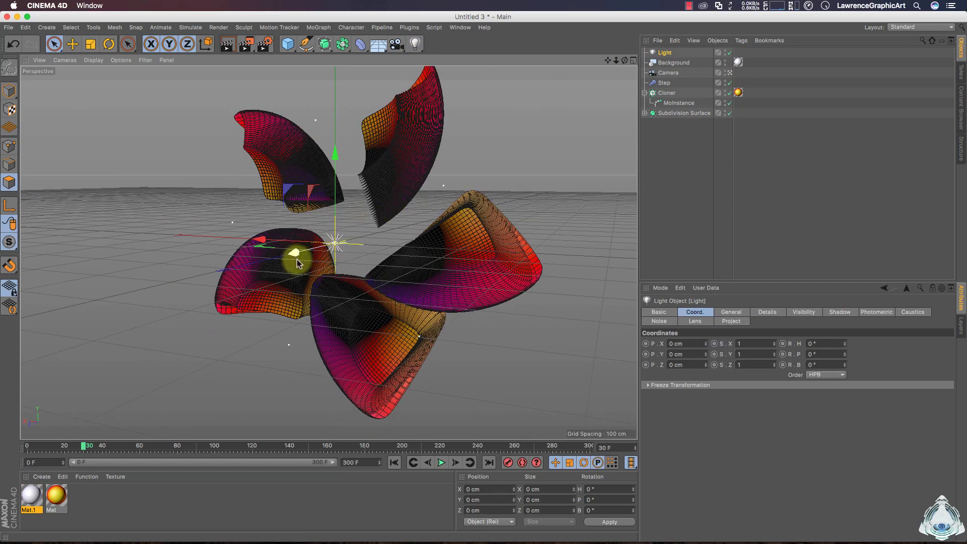
left_click_drag(295, 259, 59, 308)
left_click_drag(616, 60, 637, 61)
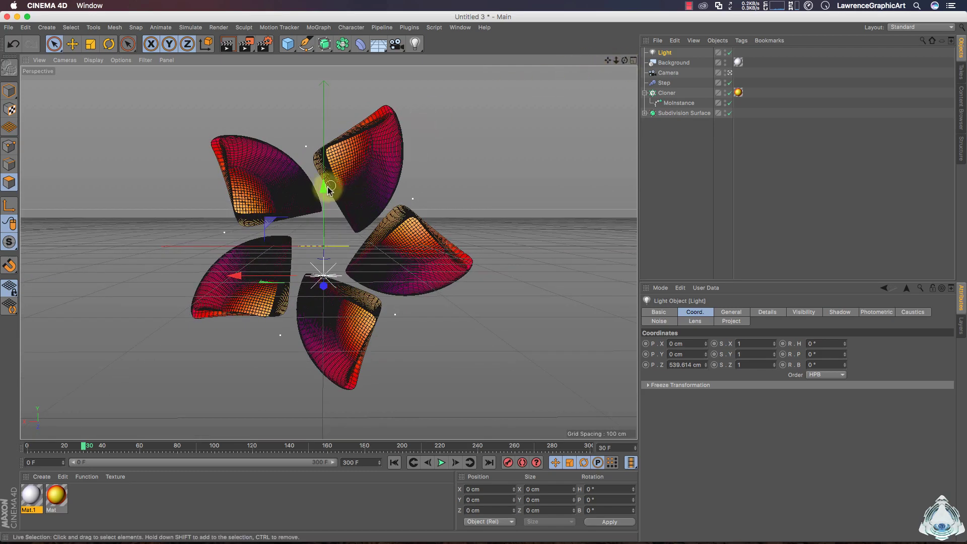
left_click_drag(326, 186, 323, 166)
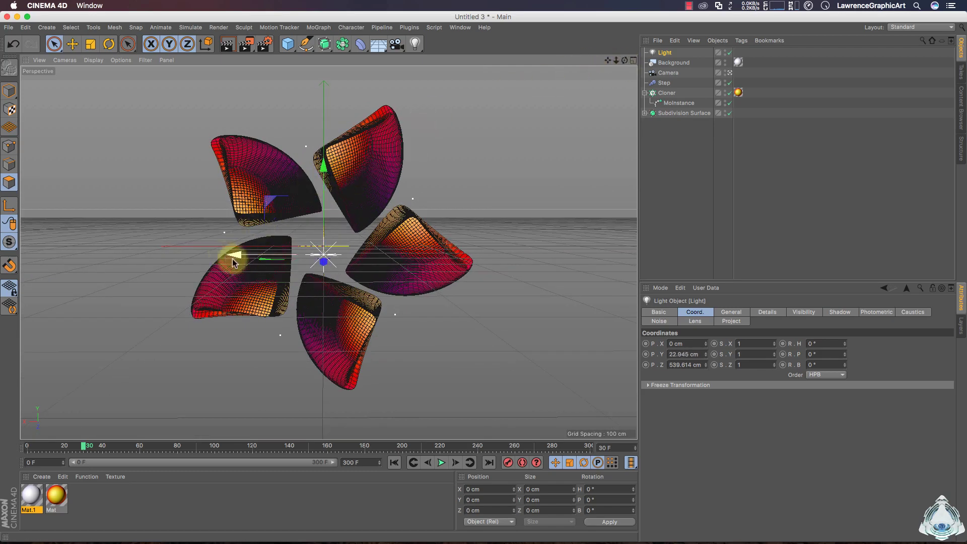
left_click_drag(315, 265, 345, 199)
left_click_drag(323, 166, 324, 156)
left_click_drag(624, 60, 590, 80)
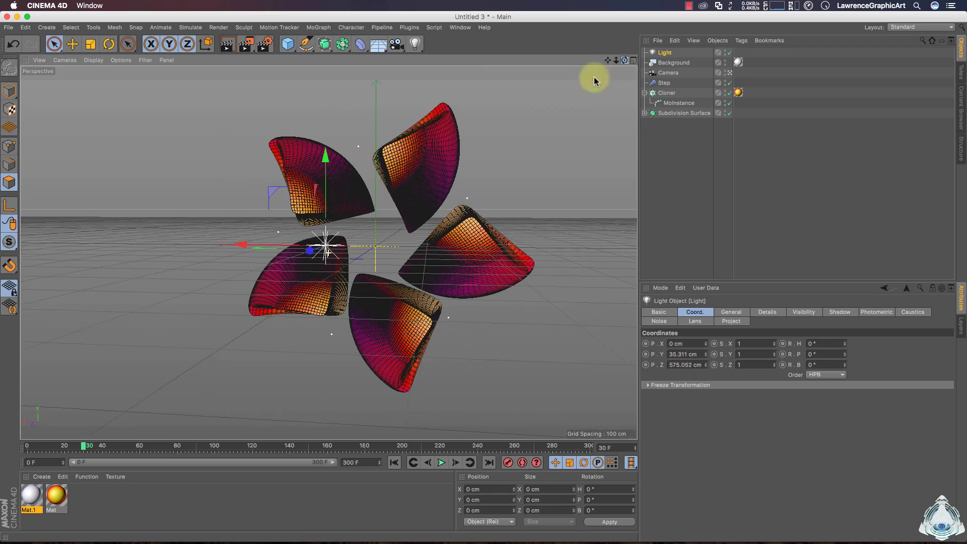
left_click_drag(311, 248, 261, 270)
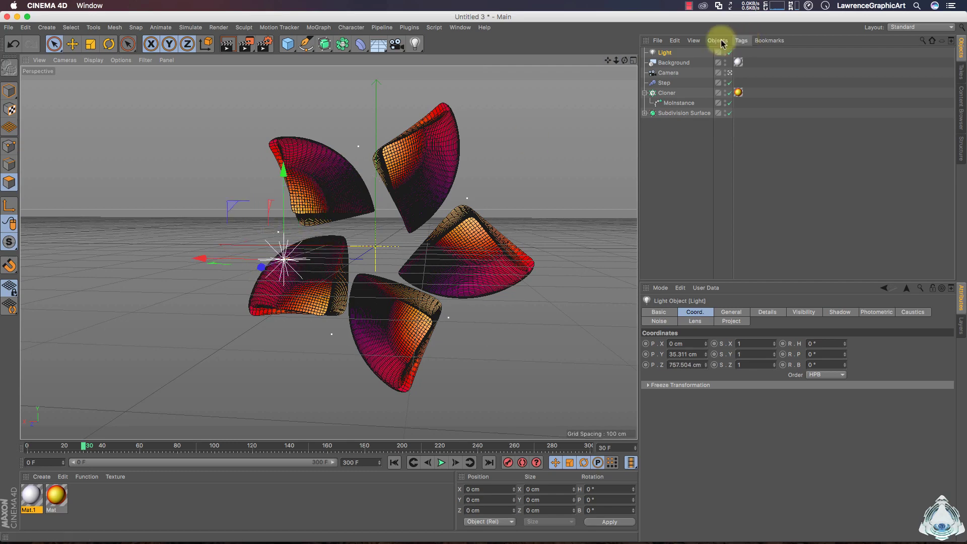
Step: Duplicate the light twice, placing the copies on either side at about X 134 cm and X -190 cm
left_click_drag(665, 56, 665, 48)
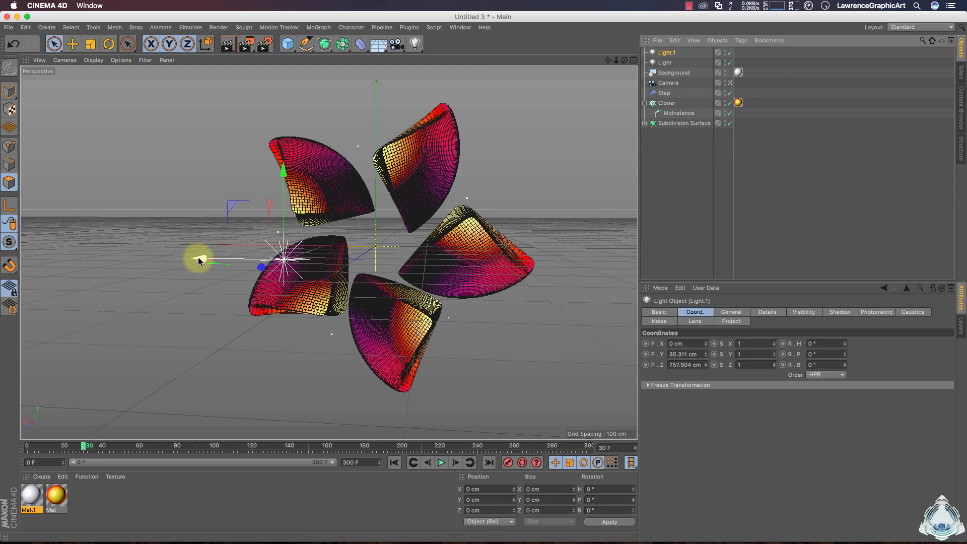
left_click_drag(200, 260, 34, 264)
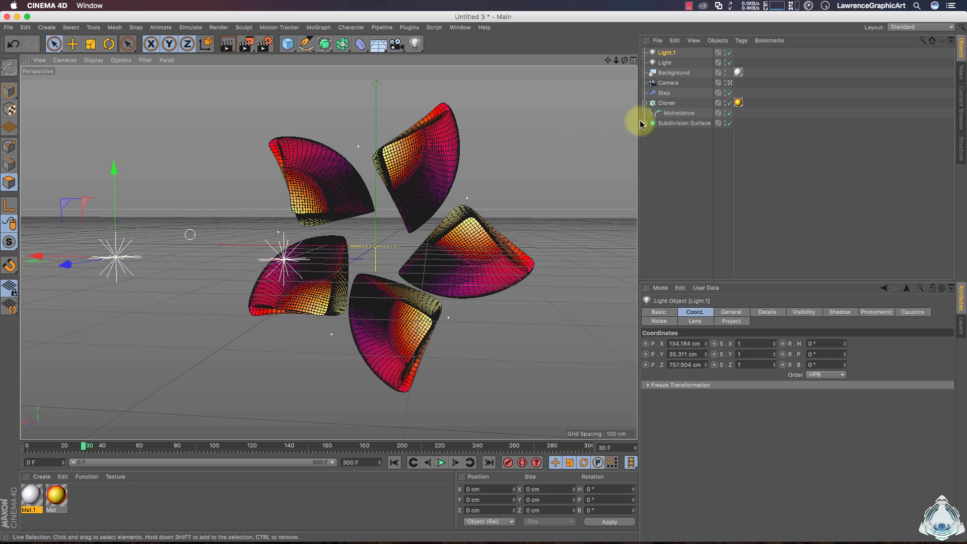
left_click_drag(674, 53, 667, 49, "ctrl")
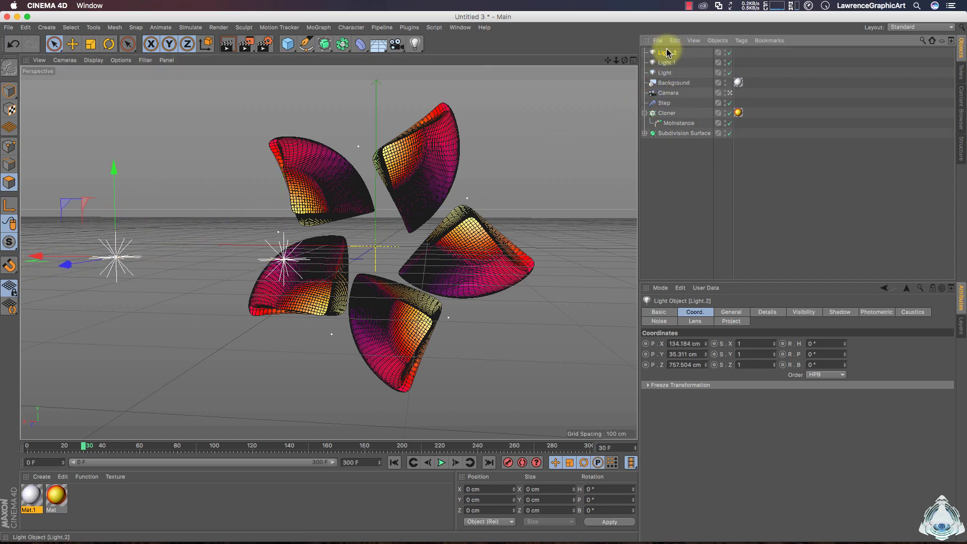
left_click_drag(37, 259, 461, 288)
left_click_drag(465, 288, 461, 288)
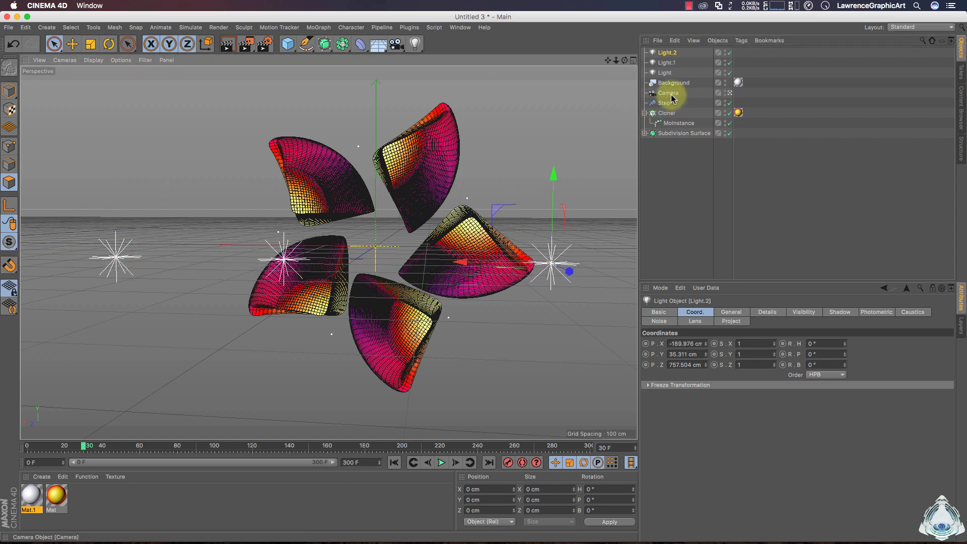
Step: Set the camera's pitch rotation to 0° and its heading rotation to -180°
left_click(669, 94)
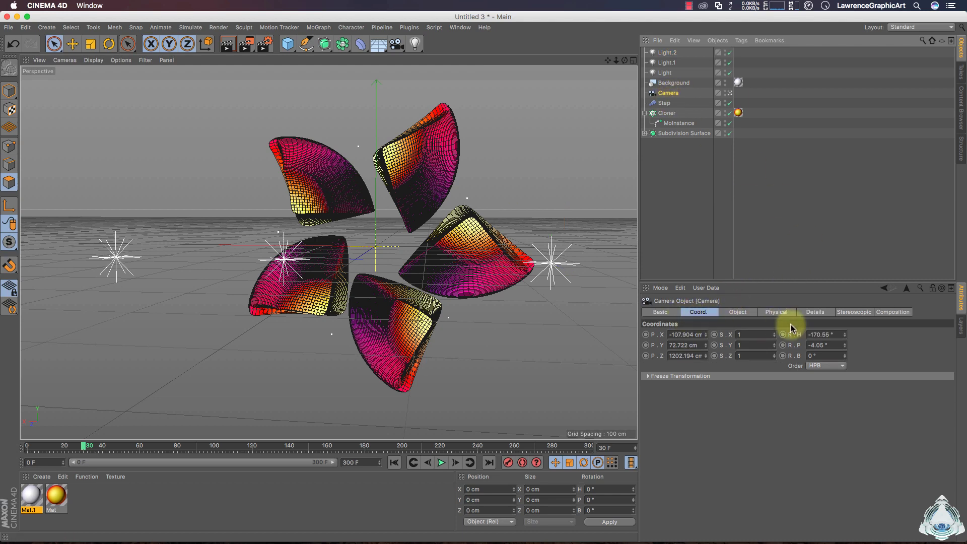
double_click(826, 345)
type("0")
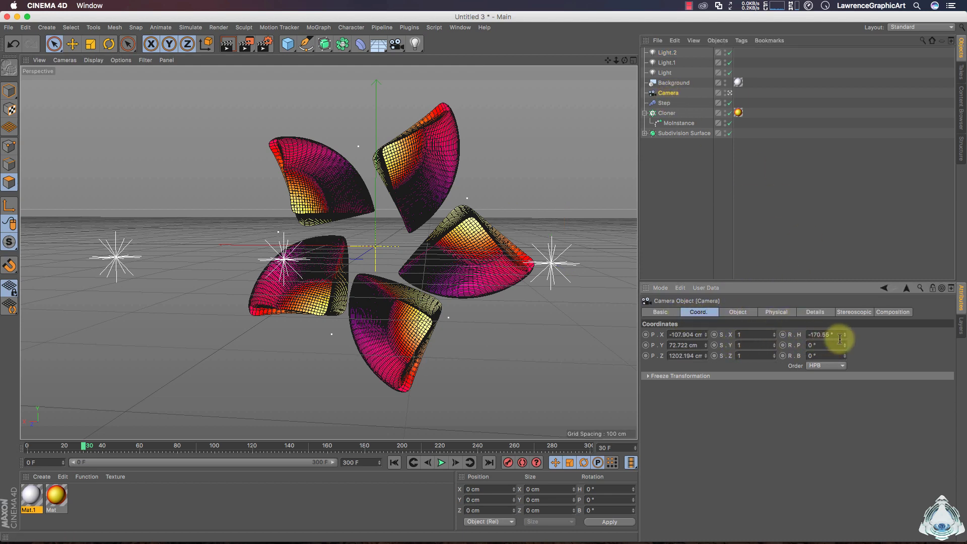
key("Return")
double_click(838, 335)
type("-180")
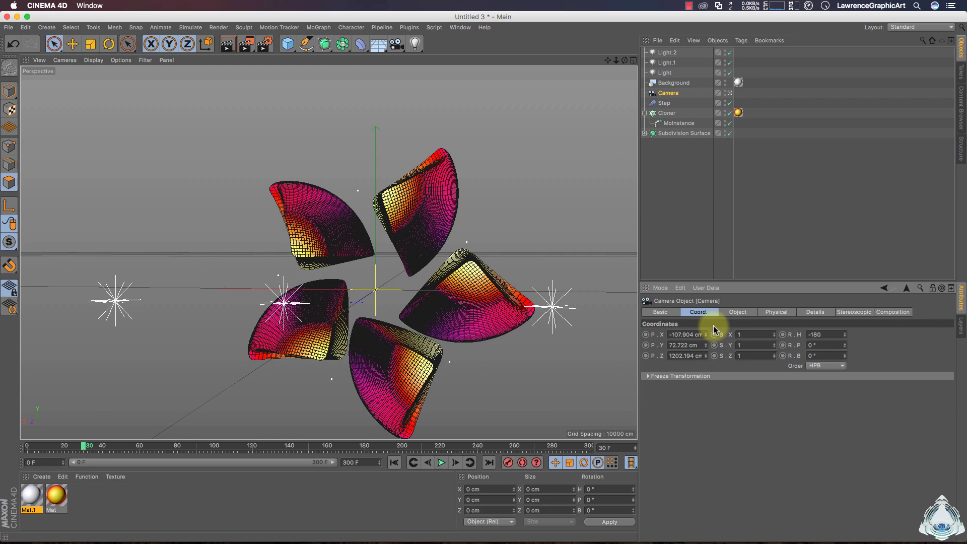
key("Return")
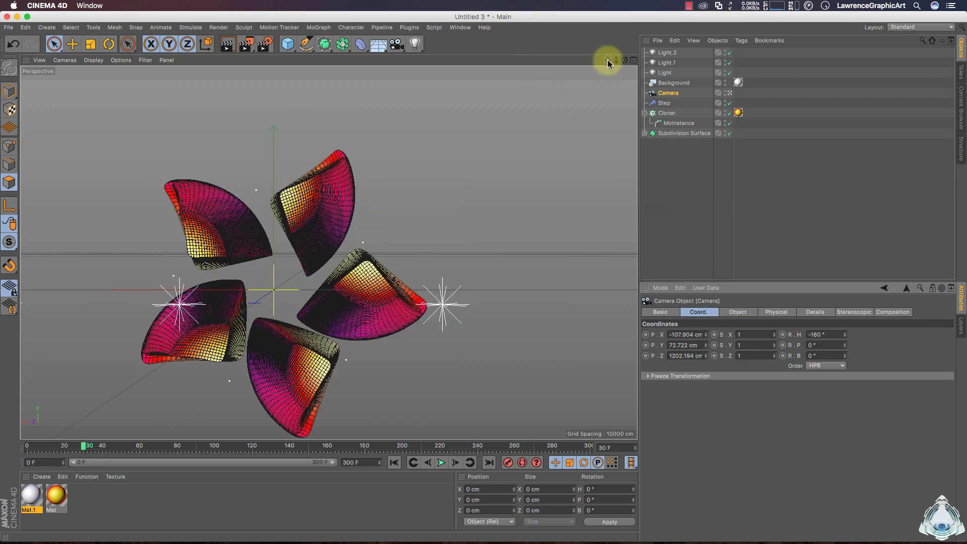
Step: Reframe the camera closer and centred on the cloned segments, and render a preview of the view
middle_click_drag(304, 264, 325, 255, "alt")
left_click_drag(615, 60, 610, 55)
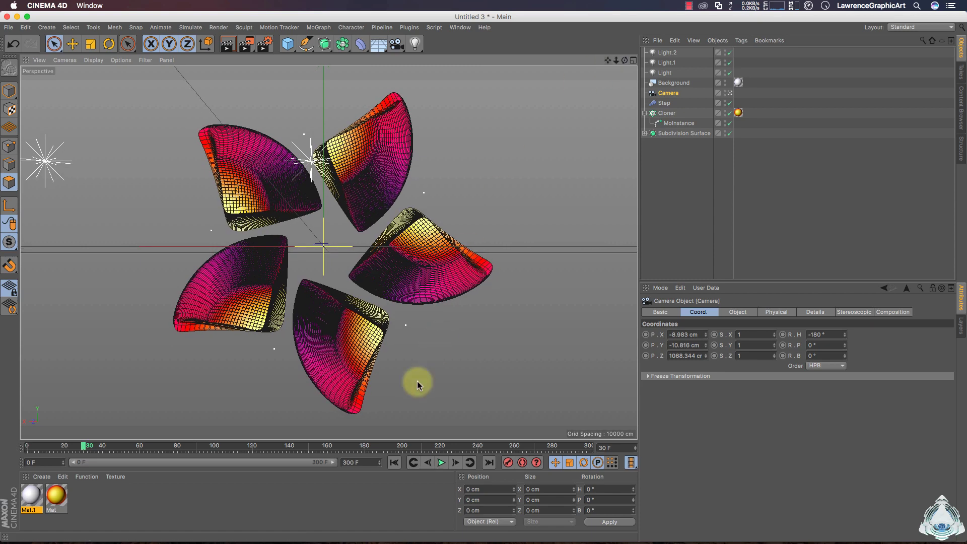
left_click(233, 50)
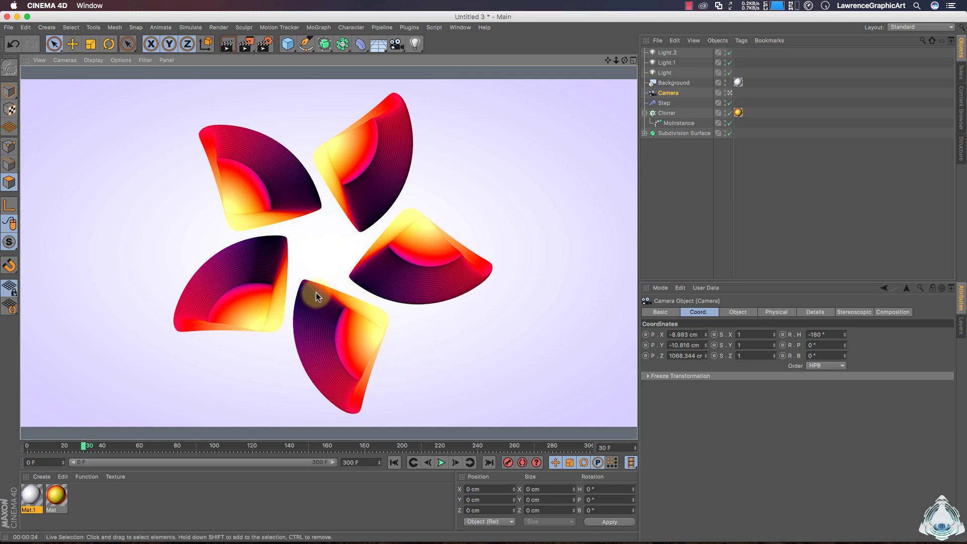
Step: Recolour the blue end knot of the Mat material's gradient with its saturation at 72%
double_click(56, 496)
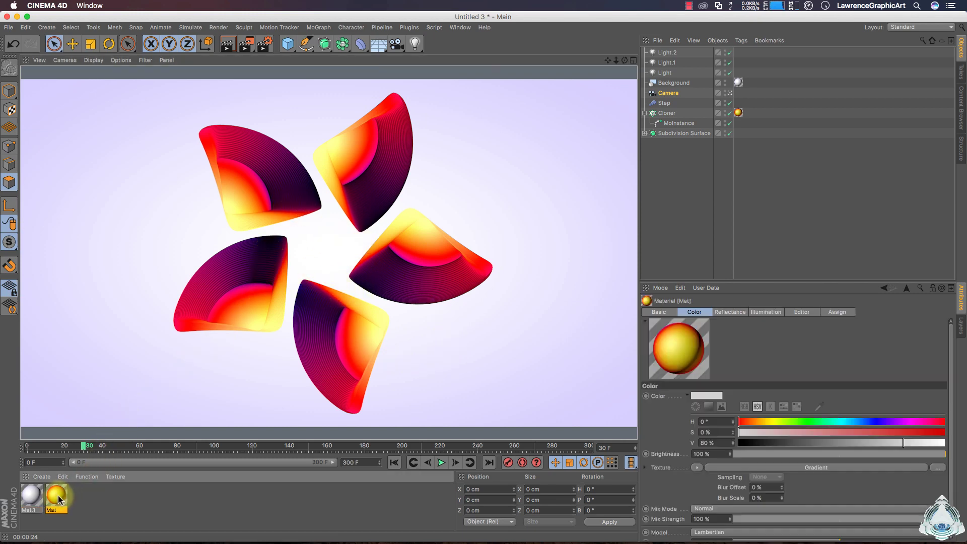
left_click(308, 203)
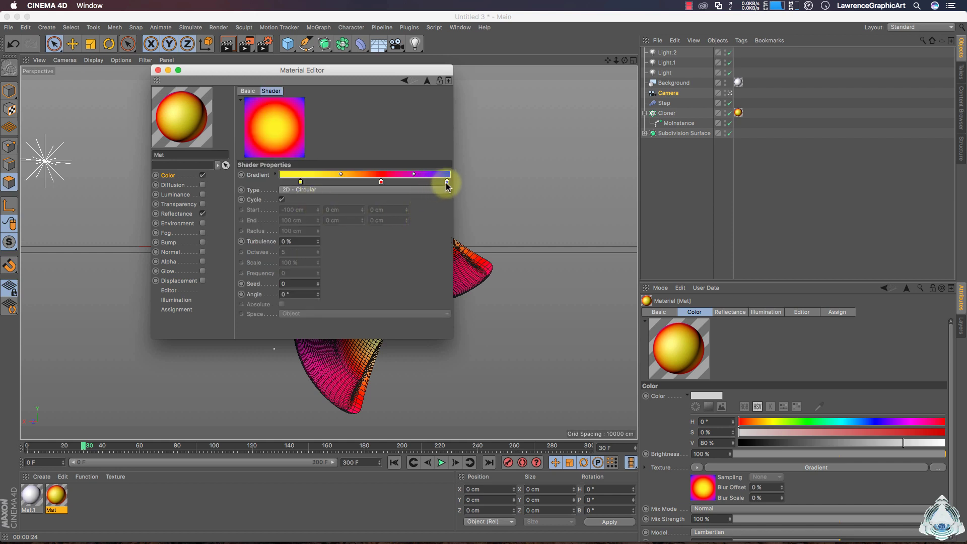
double_click(446, 182)
left_click_drag(504, 194, 489, 196)
left_click(466, 218)
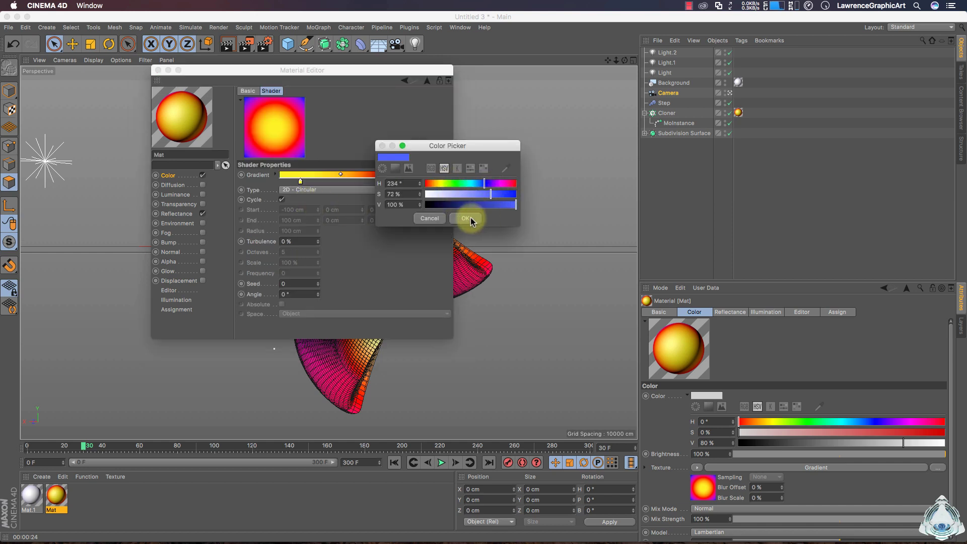
Step: Shift the gradient's red knot closer to the blue end and close the material editor
left_click(381, 182)
left_click_drag(391, 183, 397, 147)
left_click_drag(396, 76, 615, 98)
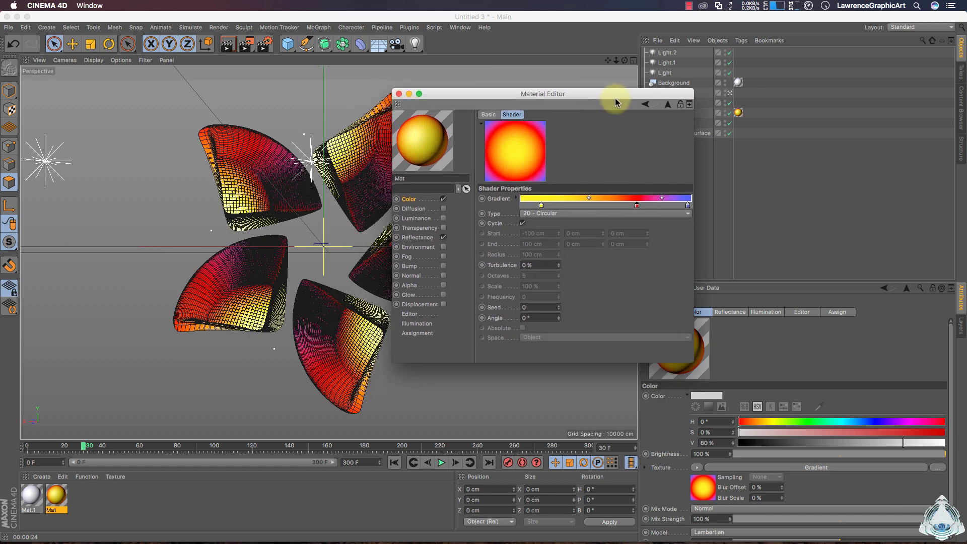
left_click(399, 94)
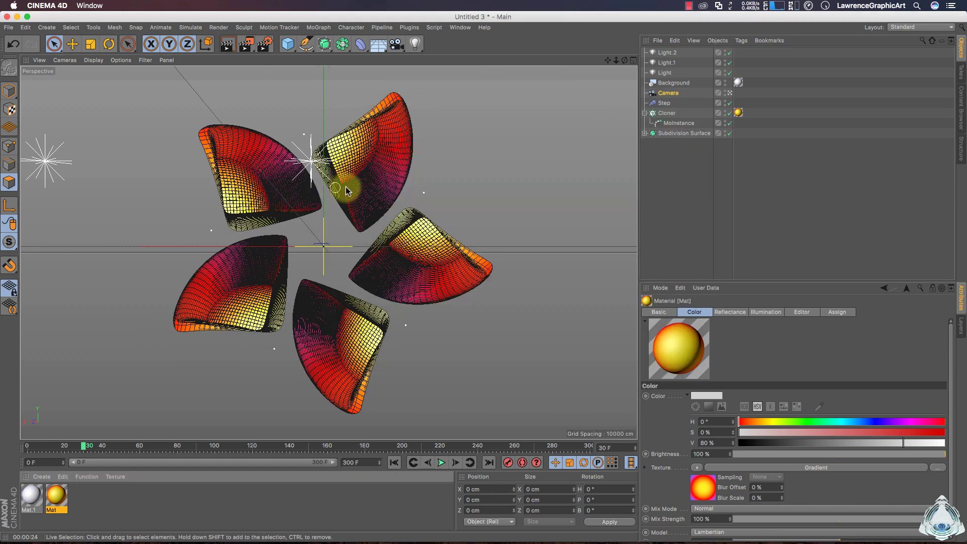
Step: Lighten the black end knot of the Ambient Occlusion colour gradient to a value of 32% in the render settings
left_click(265, 45)
left_click_drag(285, 93, 309, 81)
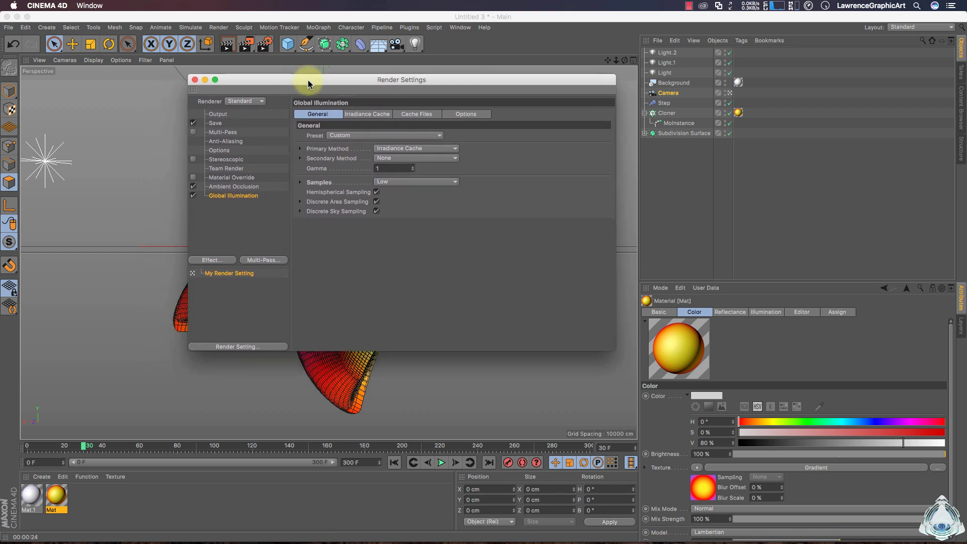
left_click(233, 188)
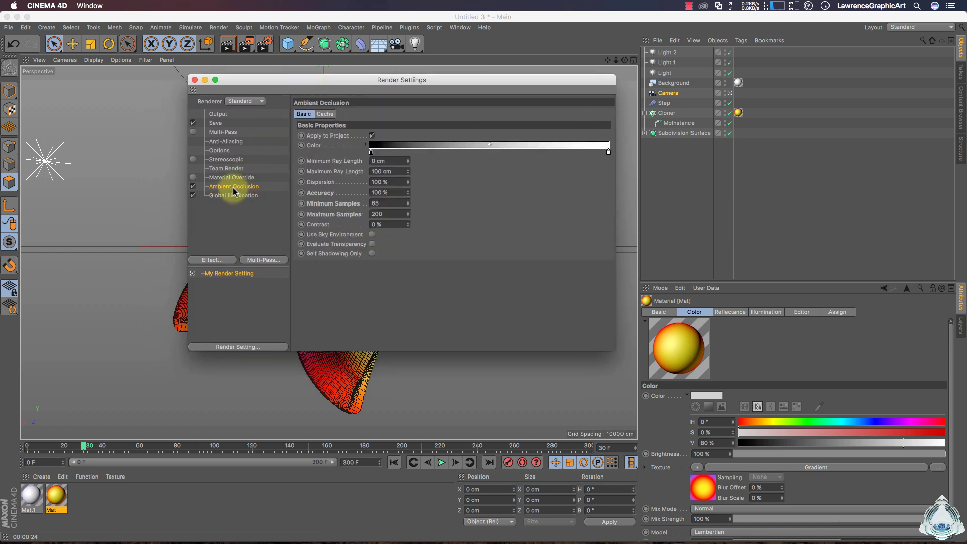
double_click(371, 151)
left_click(378, 175)
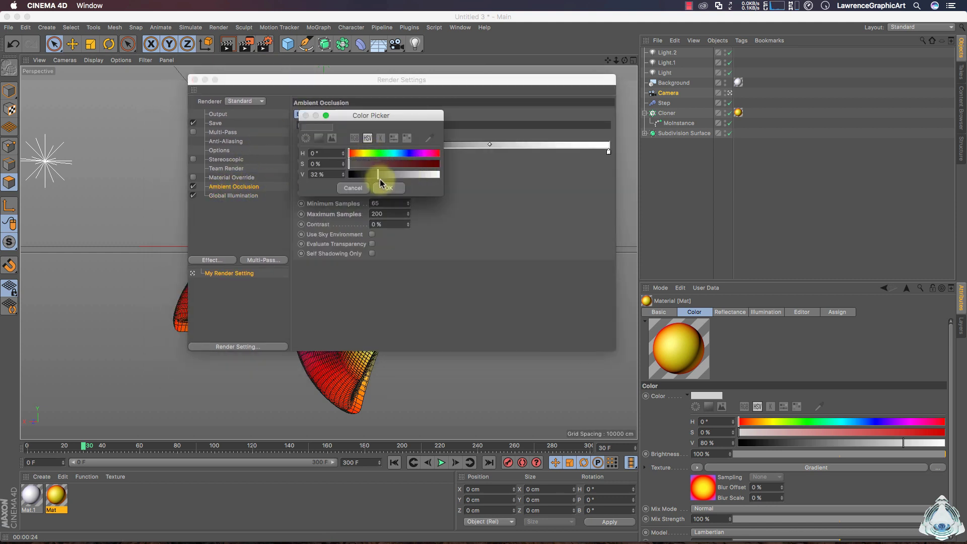
left_click(387, 189)
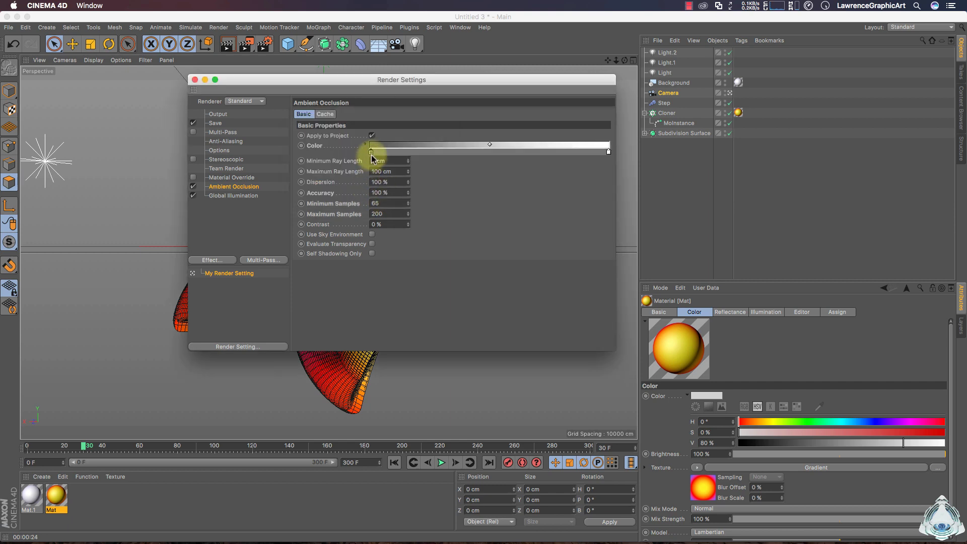
left_click(195, 79)
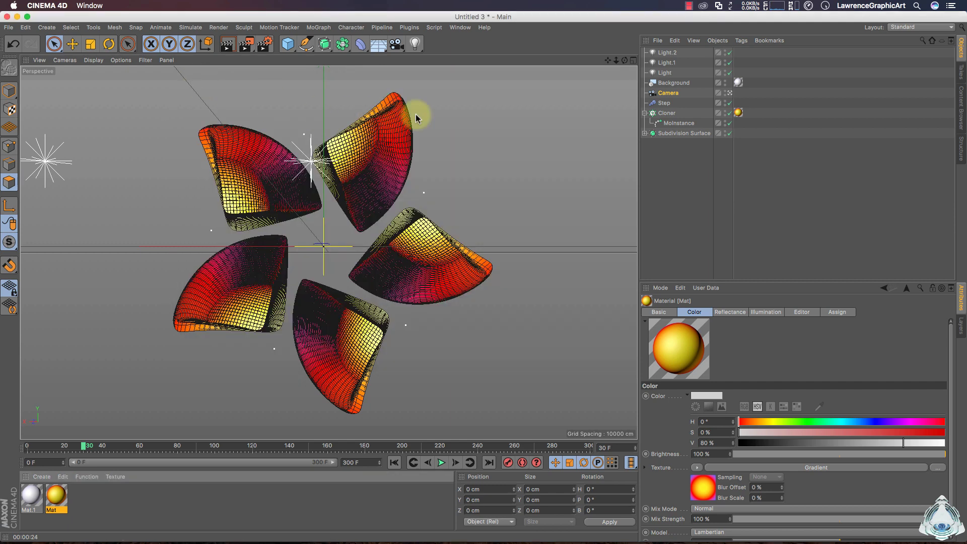
Step: Play the animation forward to frame 58 and render a preview of the view
left_click(441, 463)
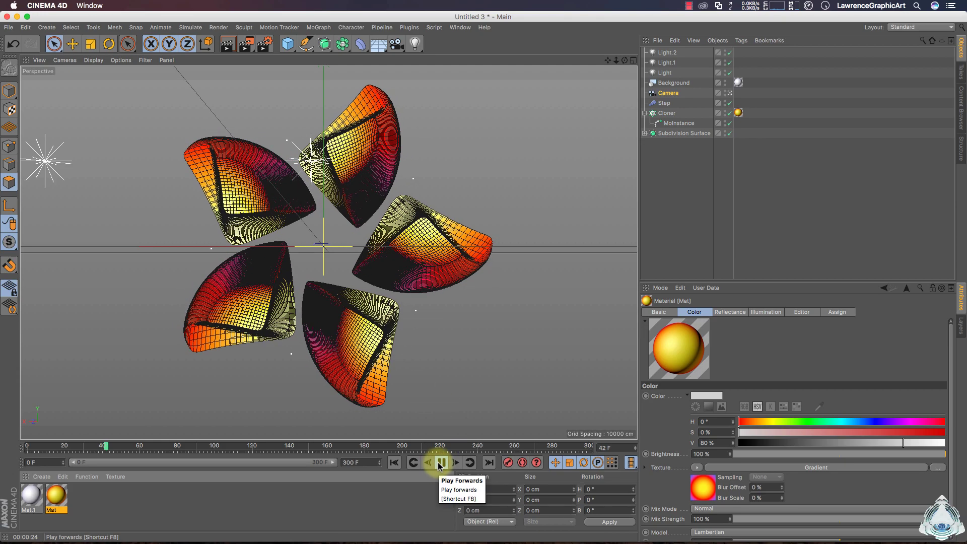
left_click(441, 462)
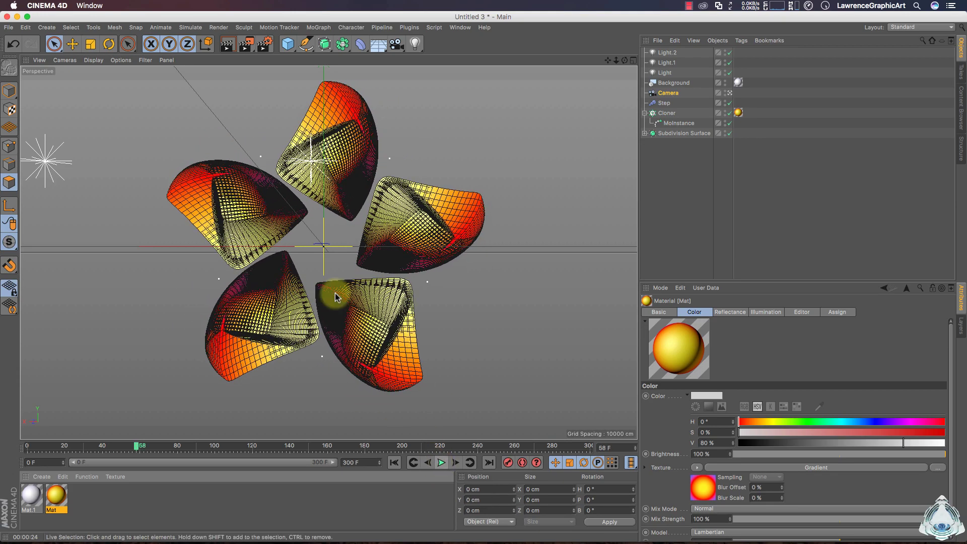
left_click(228, 45)
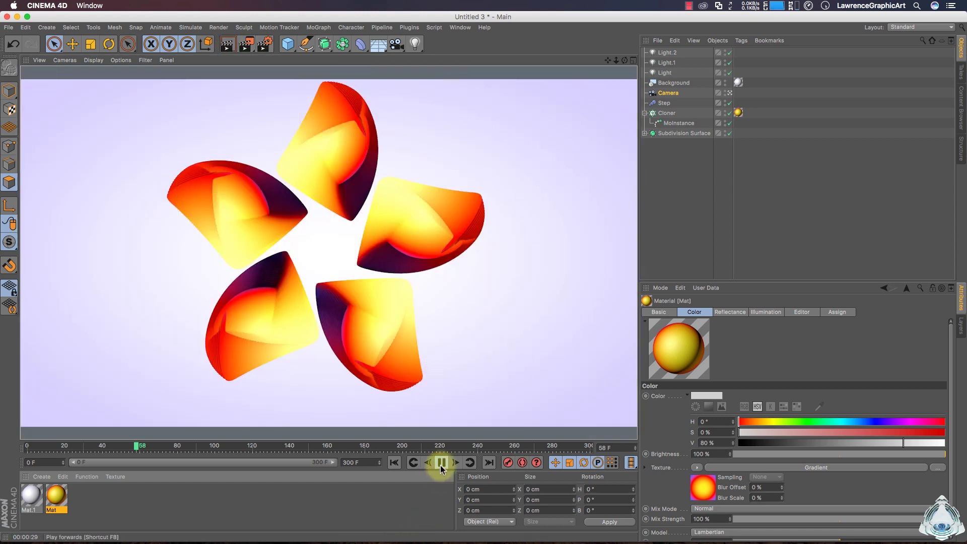
Step: Advance the animation to frame 104 and render a preview with the camera adjusted slightly around the centred cloned segments
left_click(441, 464)
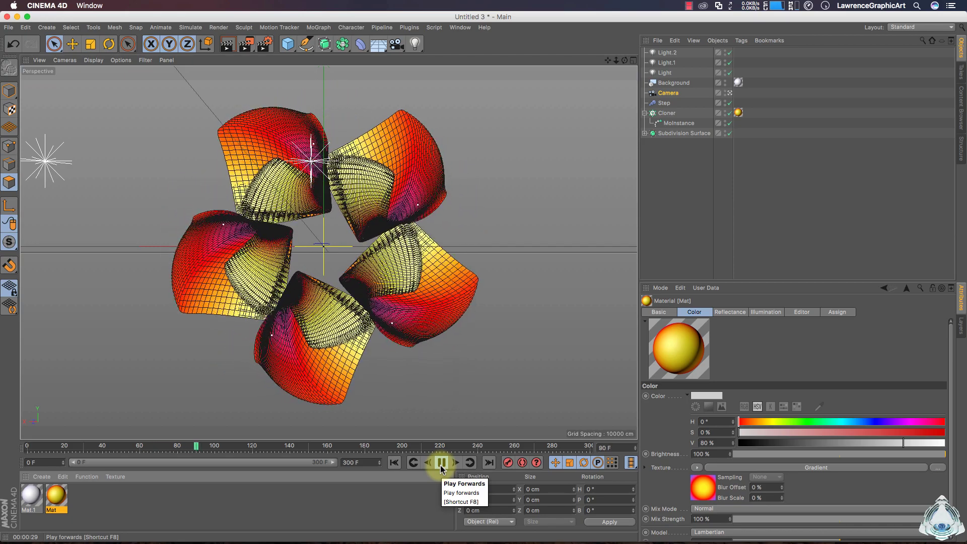
left_click(441, 464)
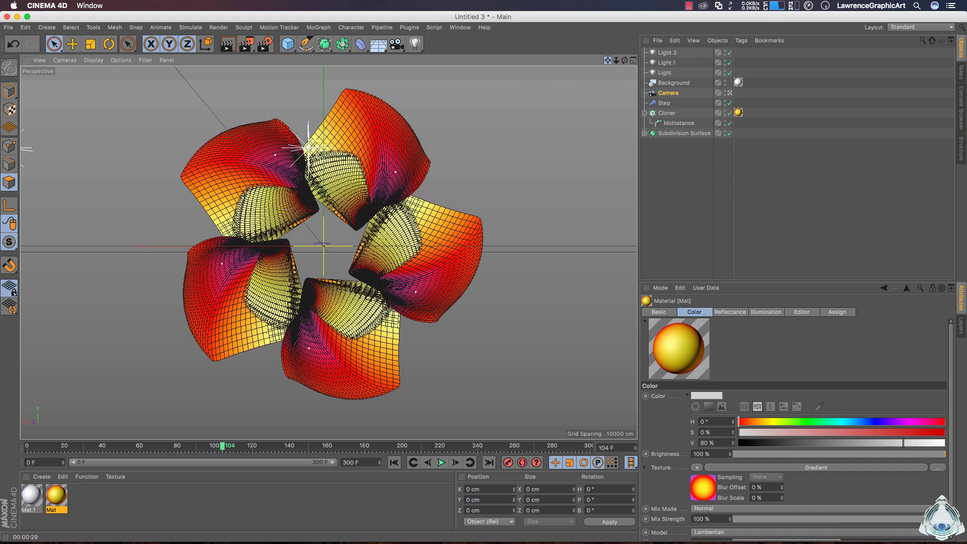
left_click_drag(624, 60, 328, 253)
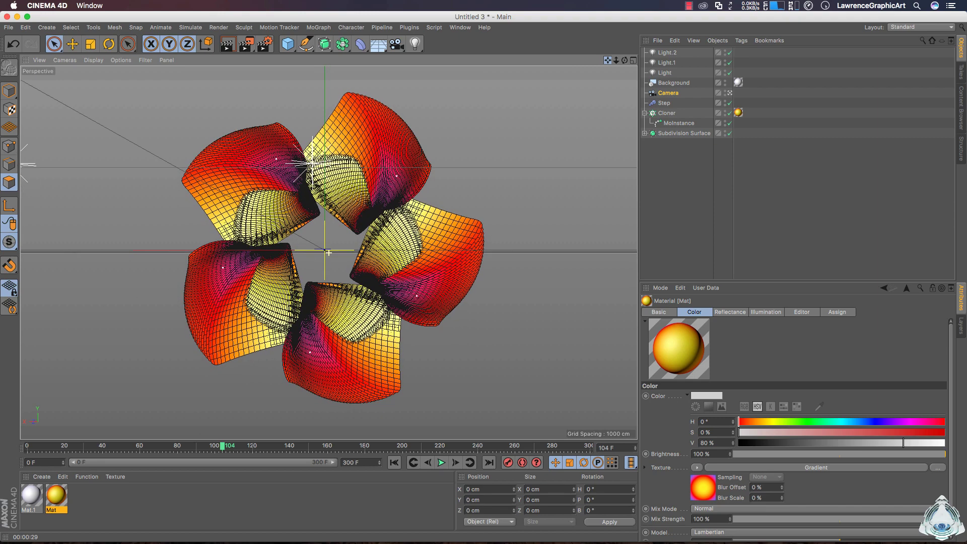
left_click_drag(625, 60, 521, 84)
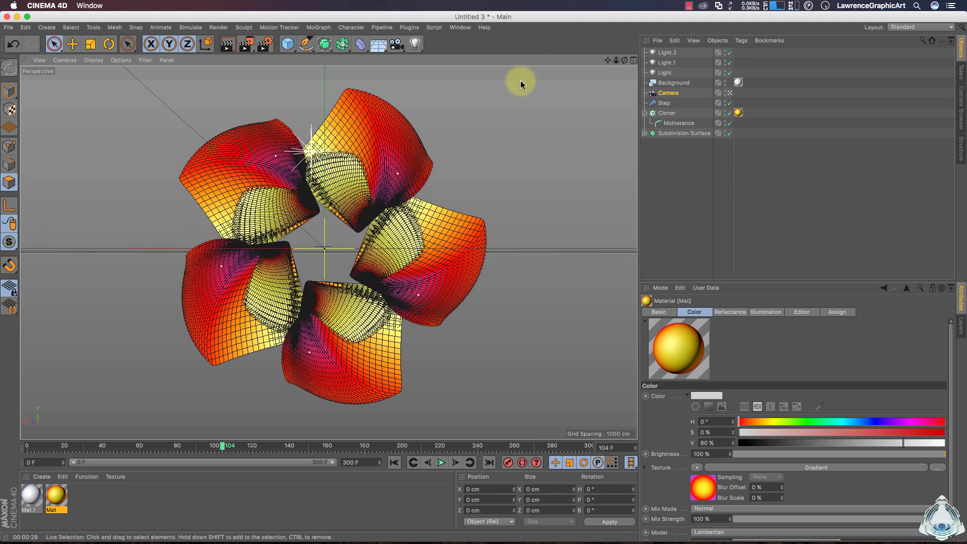
left_click(227, 43)
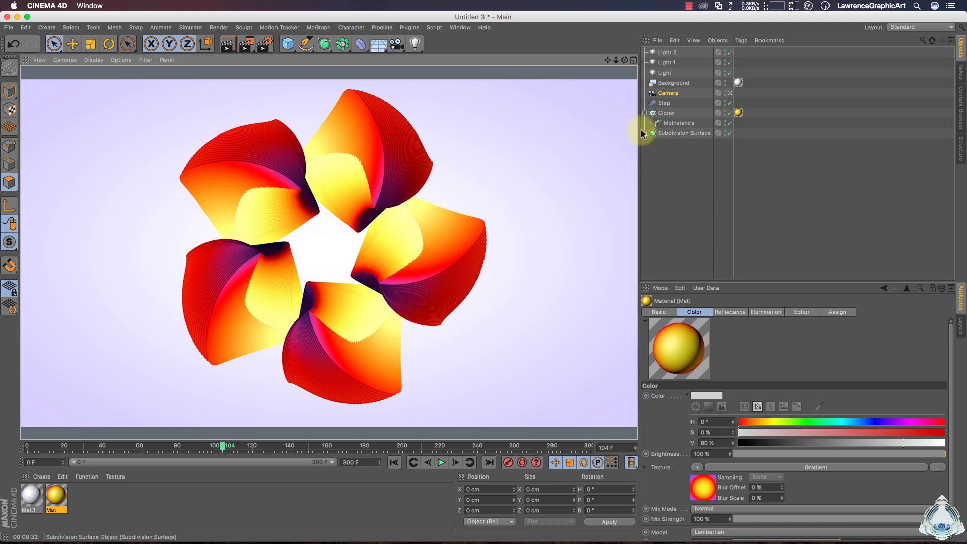
left_click(688, 6)
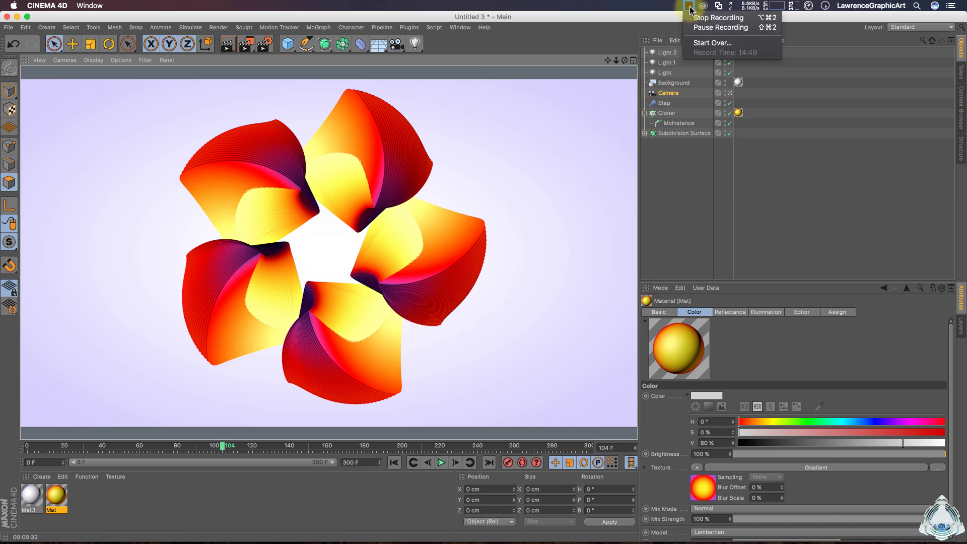